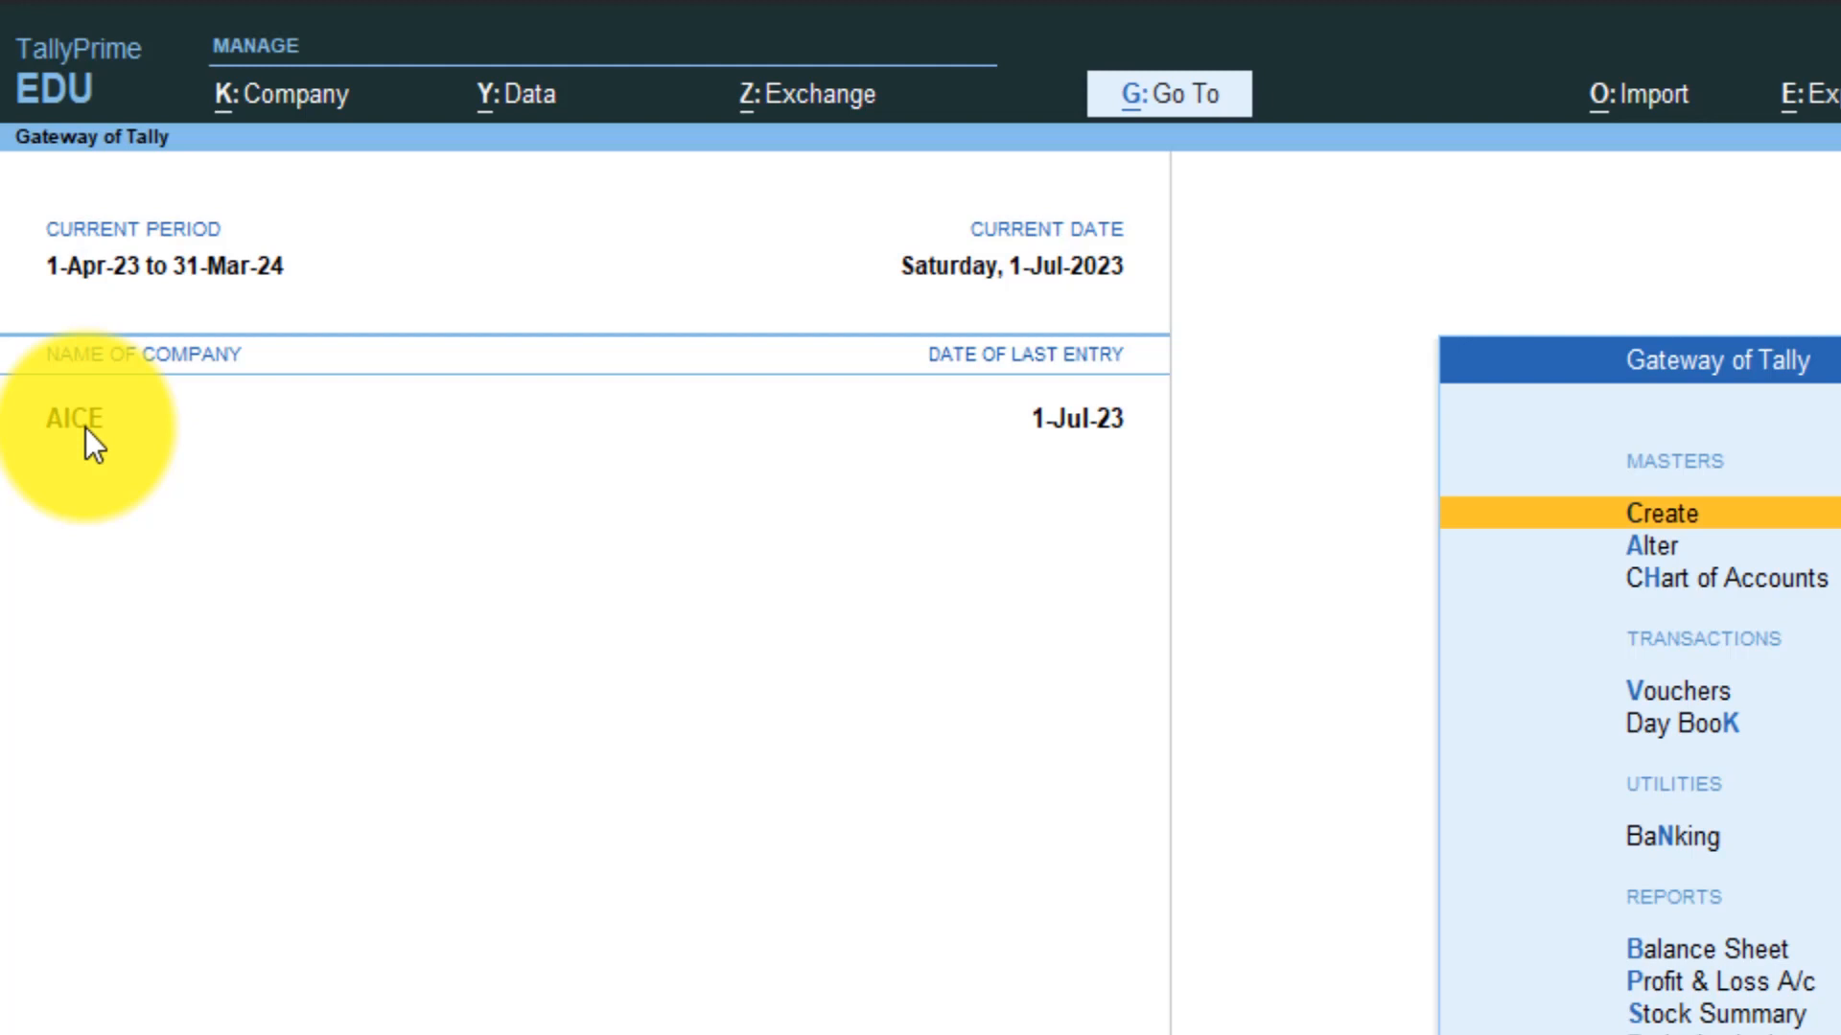
{"action": "key", "text": "alt+k"}
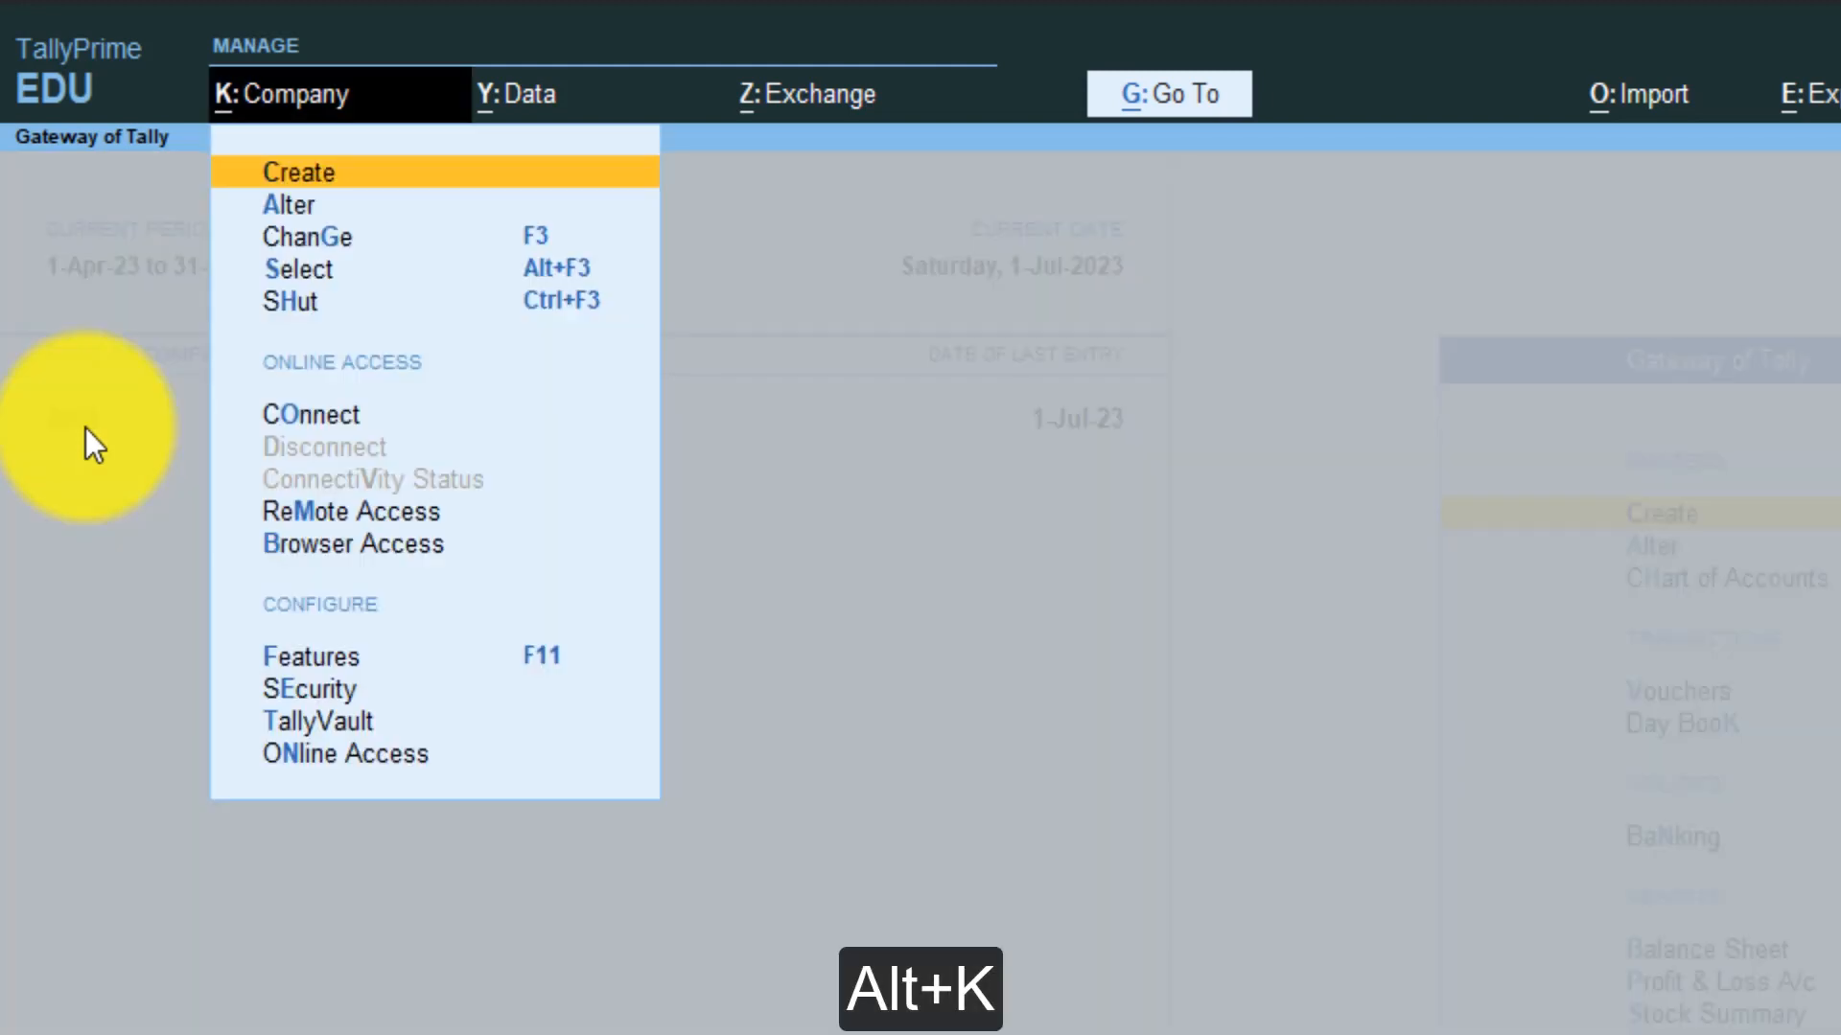
{"action": "left_click", "coordinate": [288, 263]}
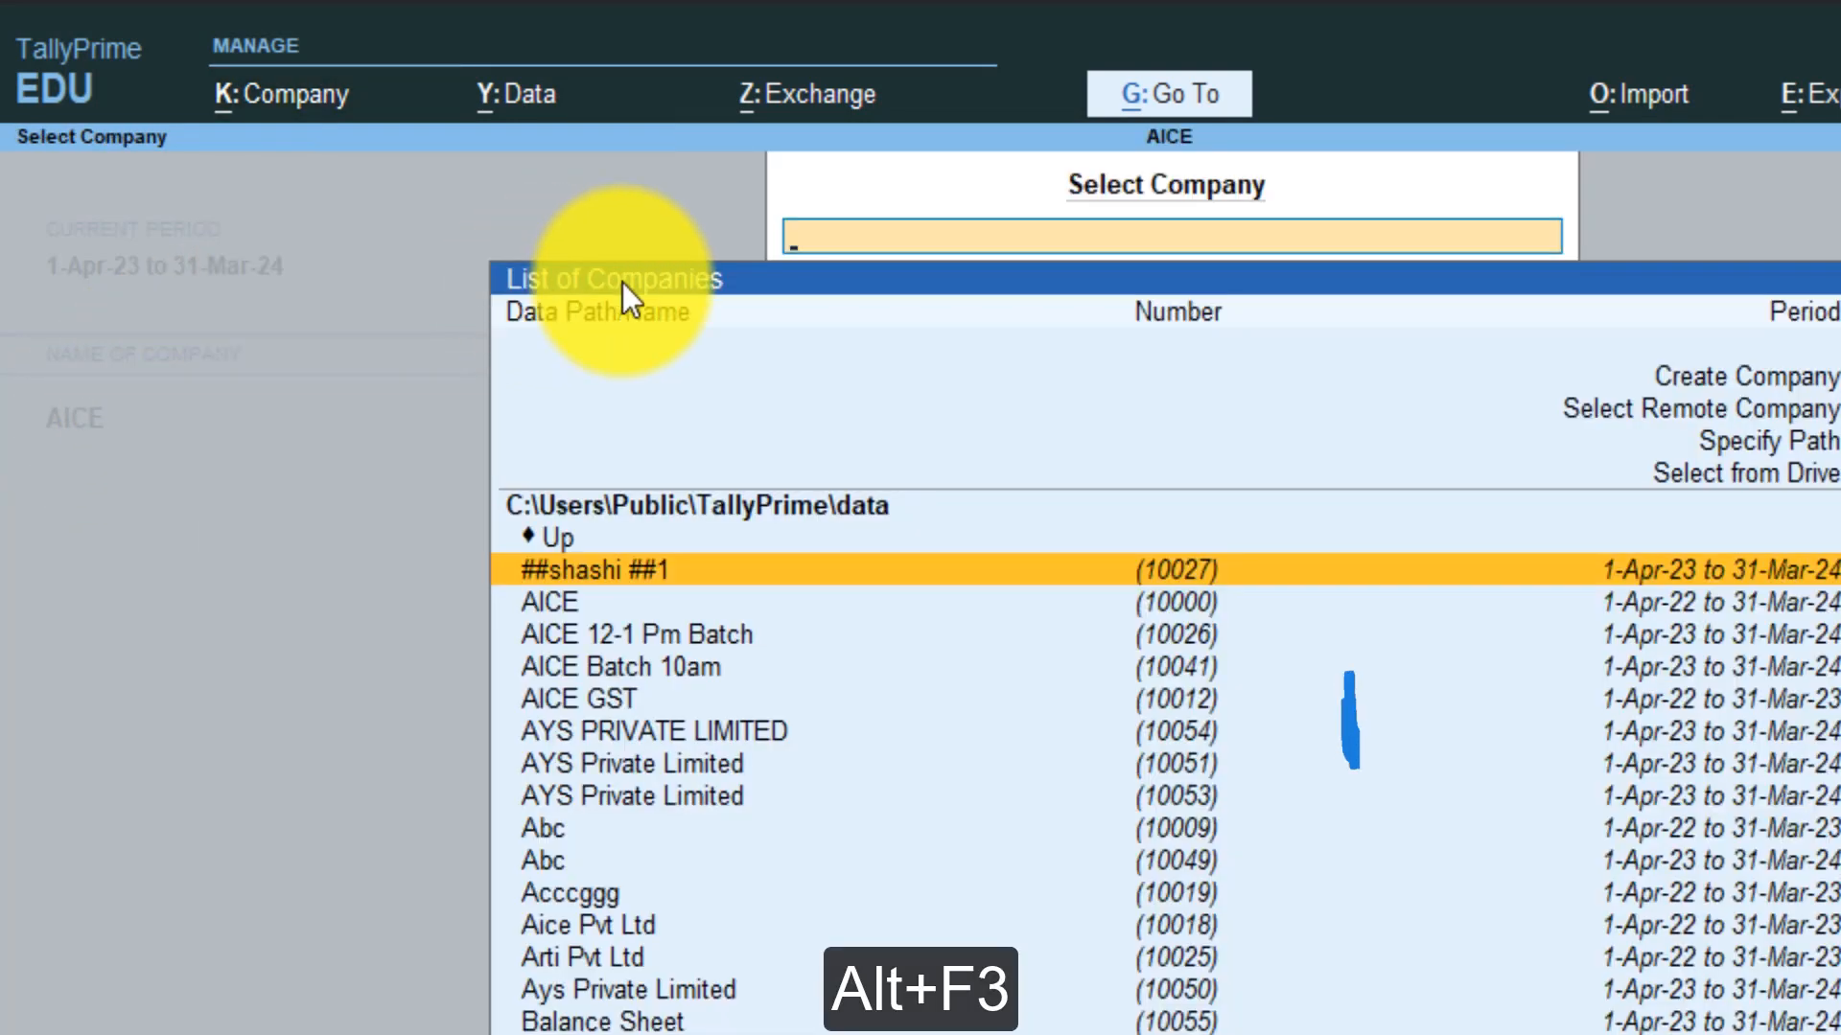
{"action": "key", "text": "Escape"}
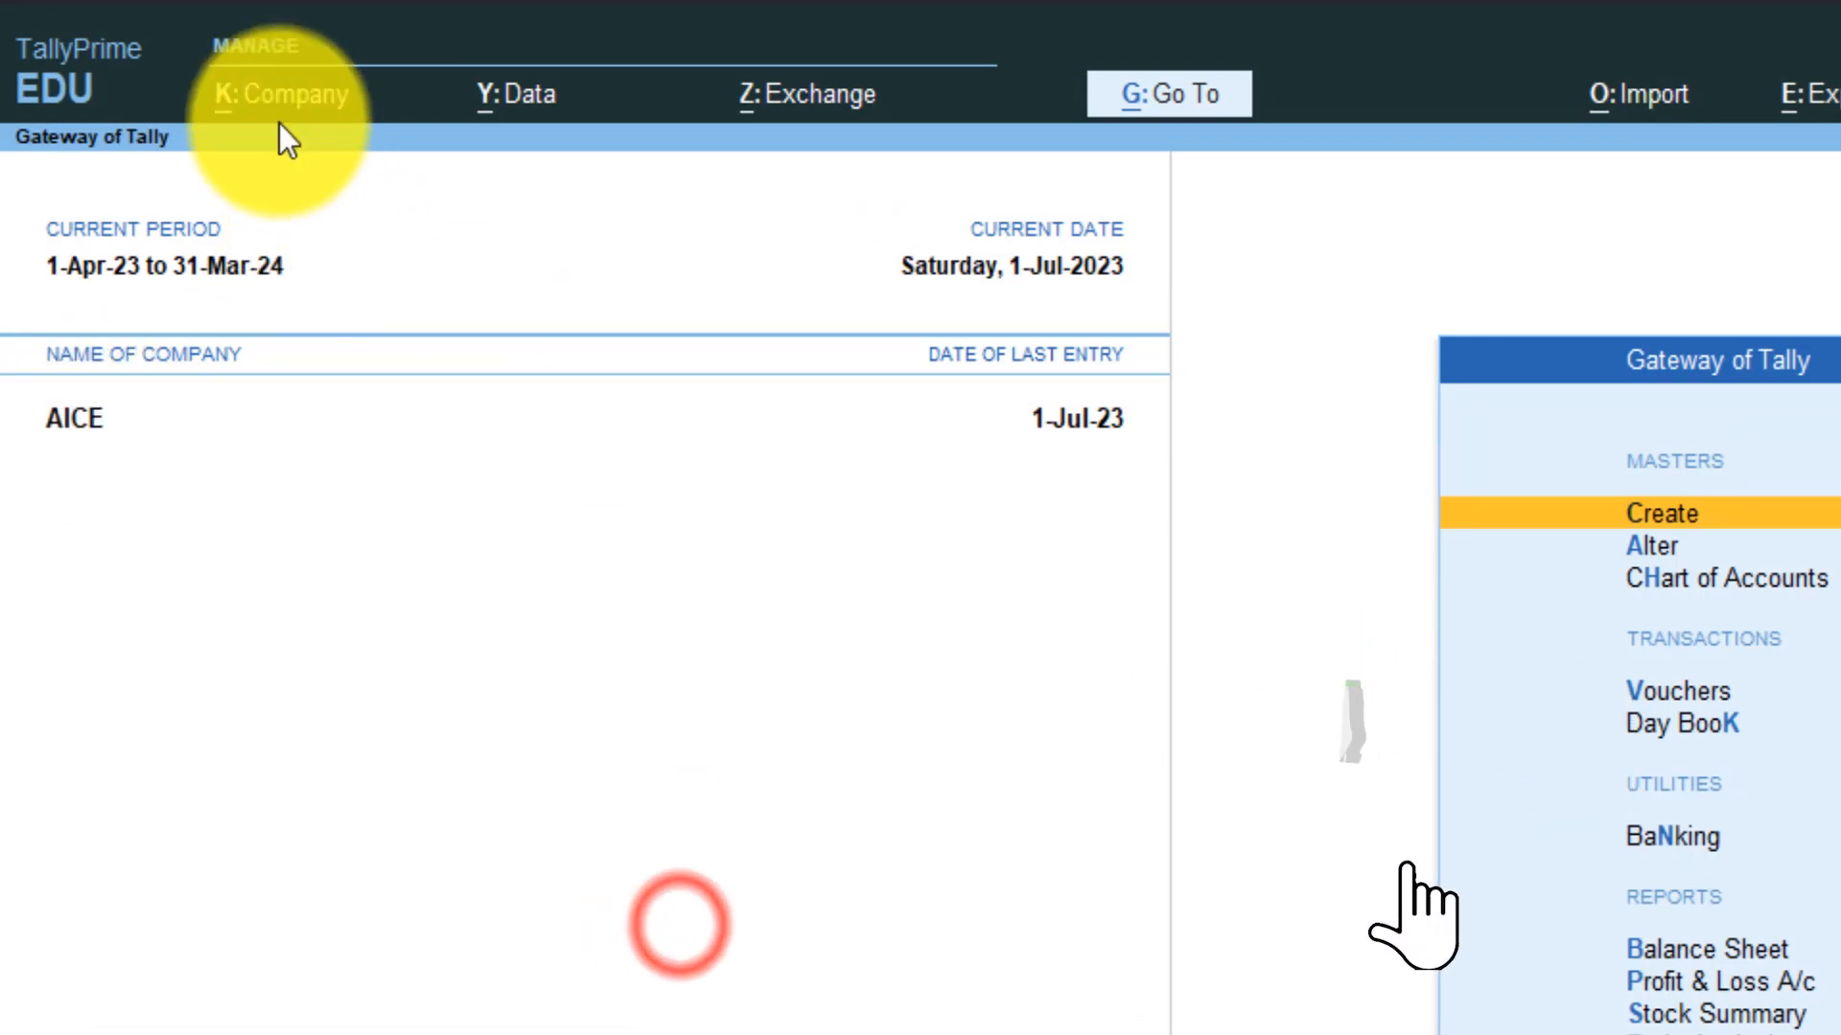
{"action": "left_click", "coordinate": [285, 96]}
{"action": "left_click", "coordinate": [286, 248]}
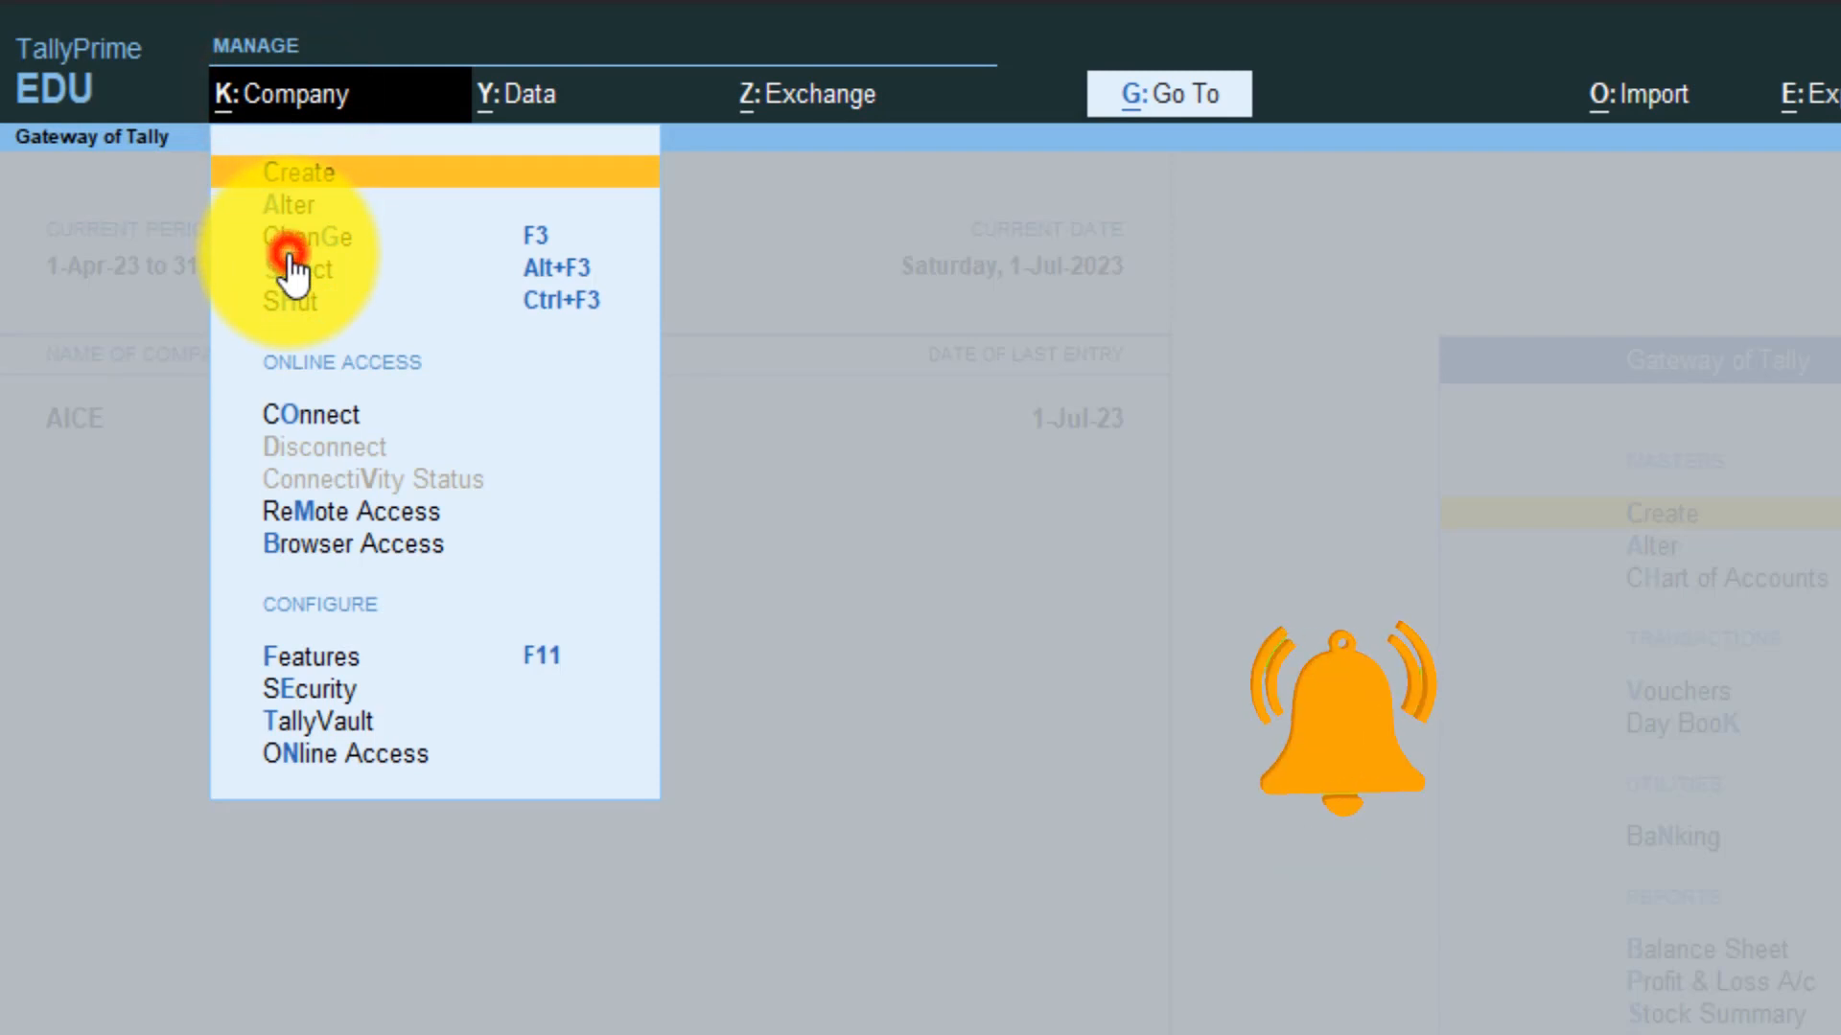
{"action": "key", "text": "Escape"}
{"action": "key", "text": "Escape"}
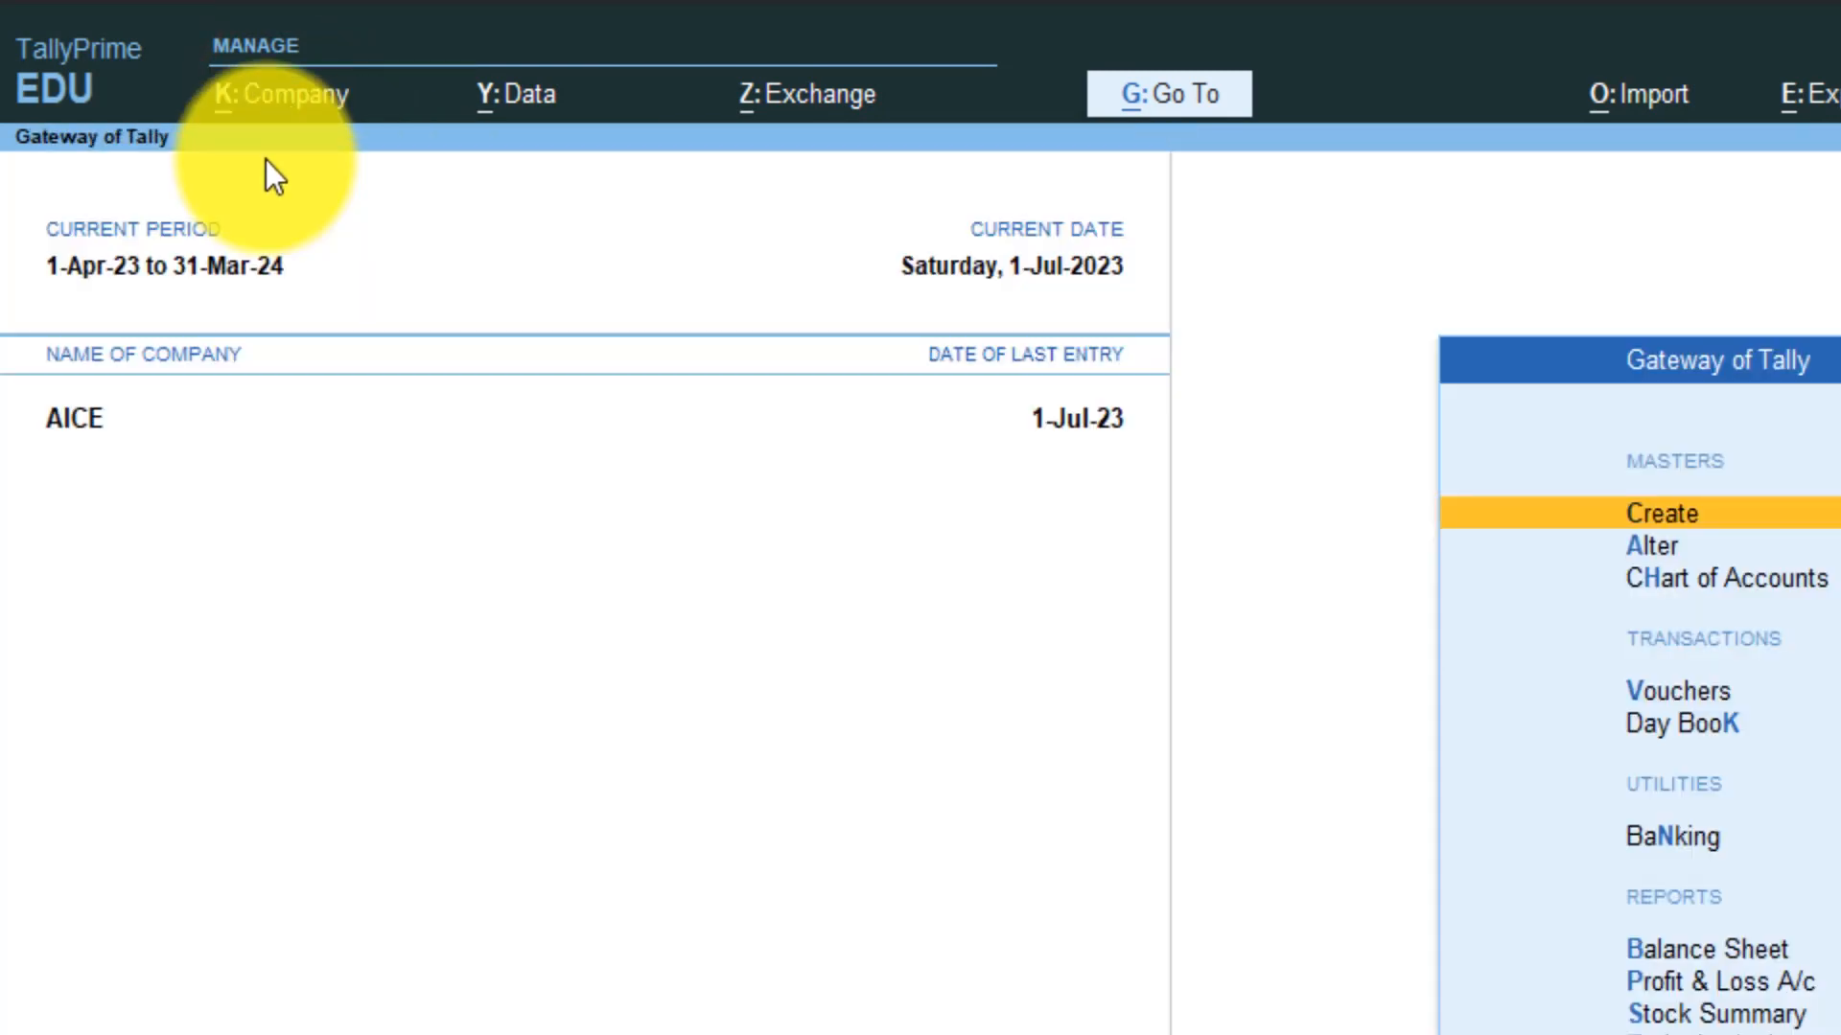
Open the company AICE Batch 10am alongside the company that is already loaded.
{"action": "key", "text": "alt+k"}
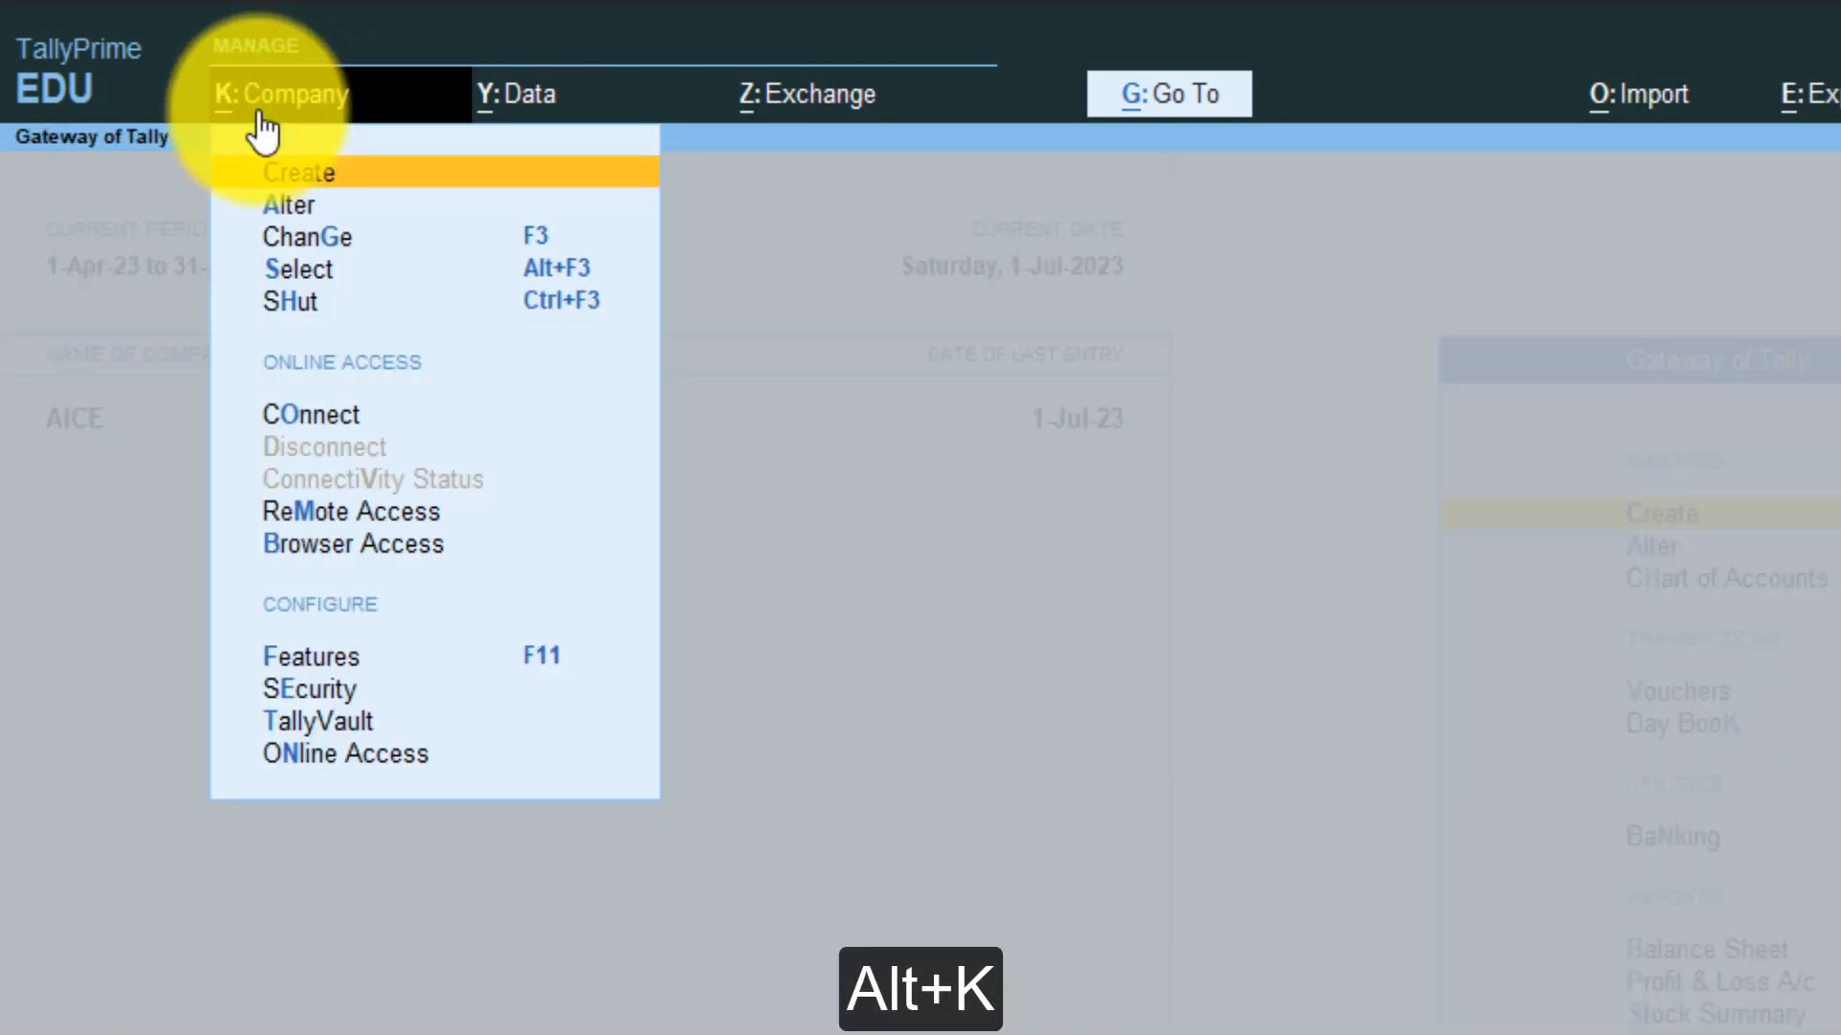
{"action": "key", "text": "Down"}
{"action": "key", "text": "Down"}
{"action": "key", "text": "Down"}
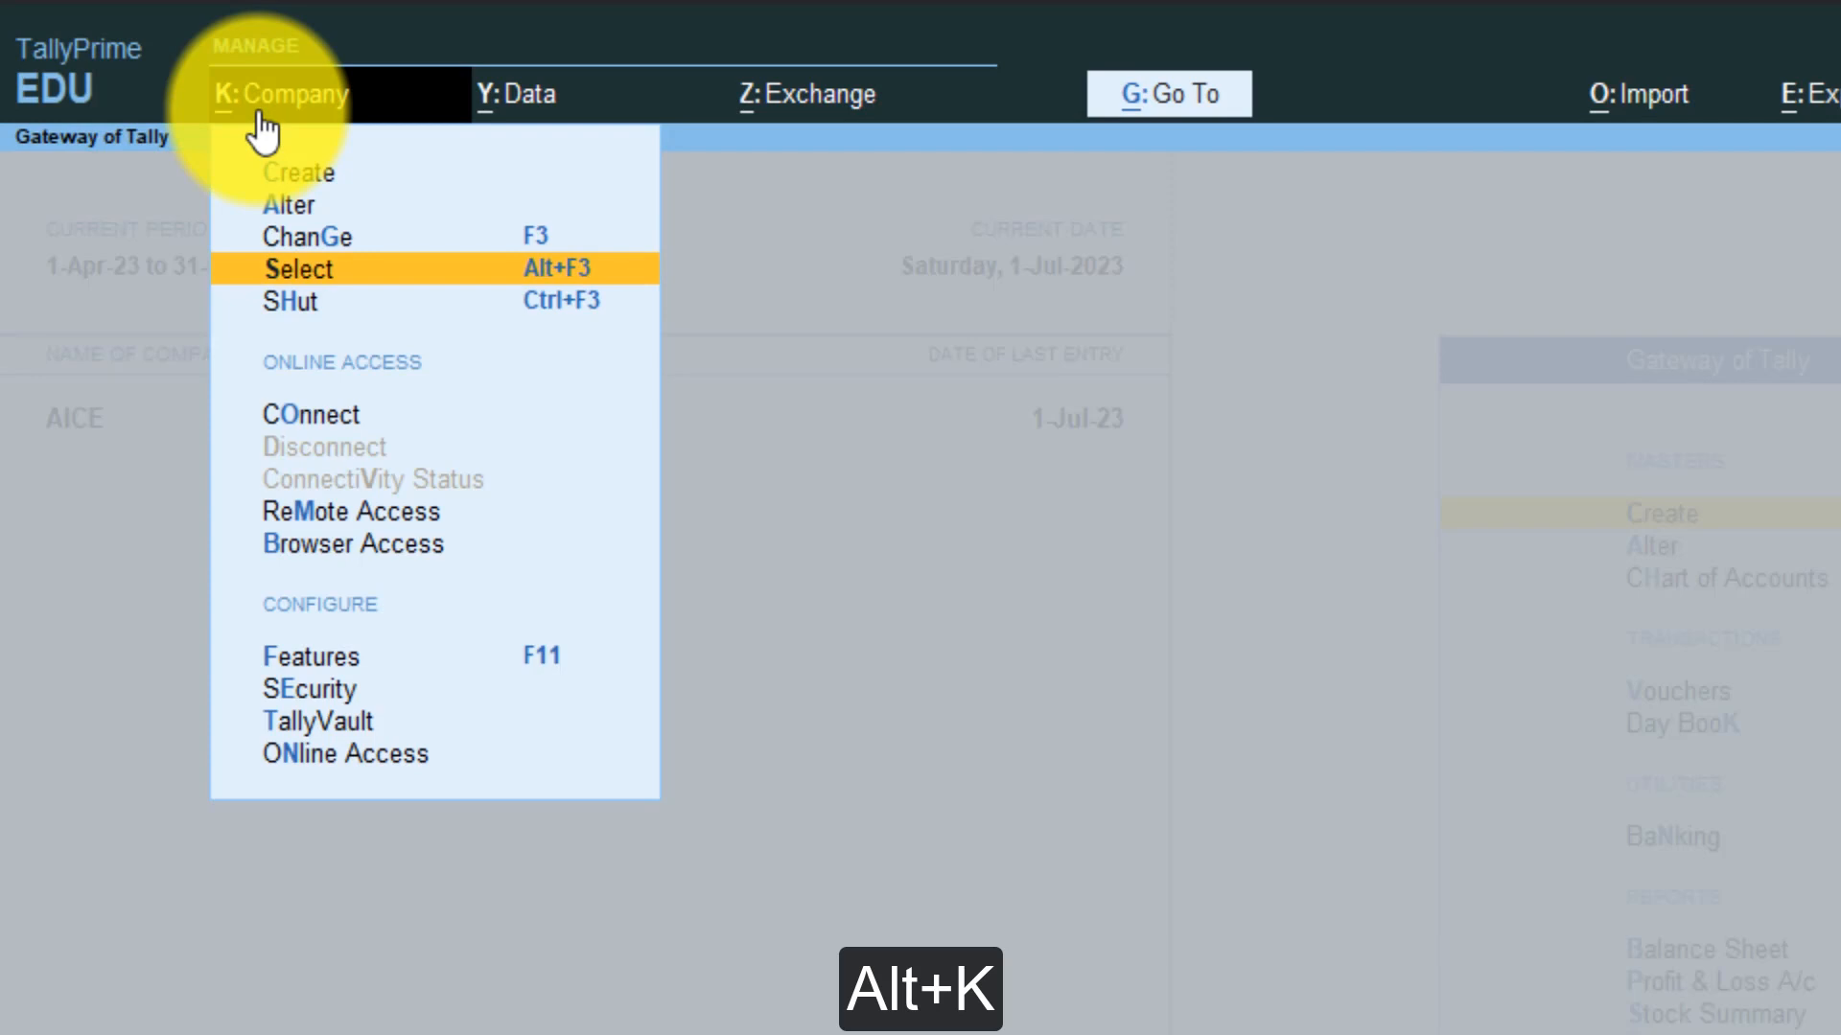
{"action": "key", "text": "Return"}
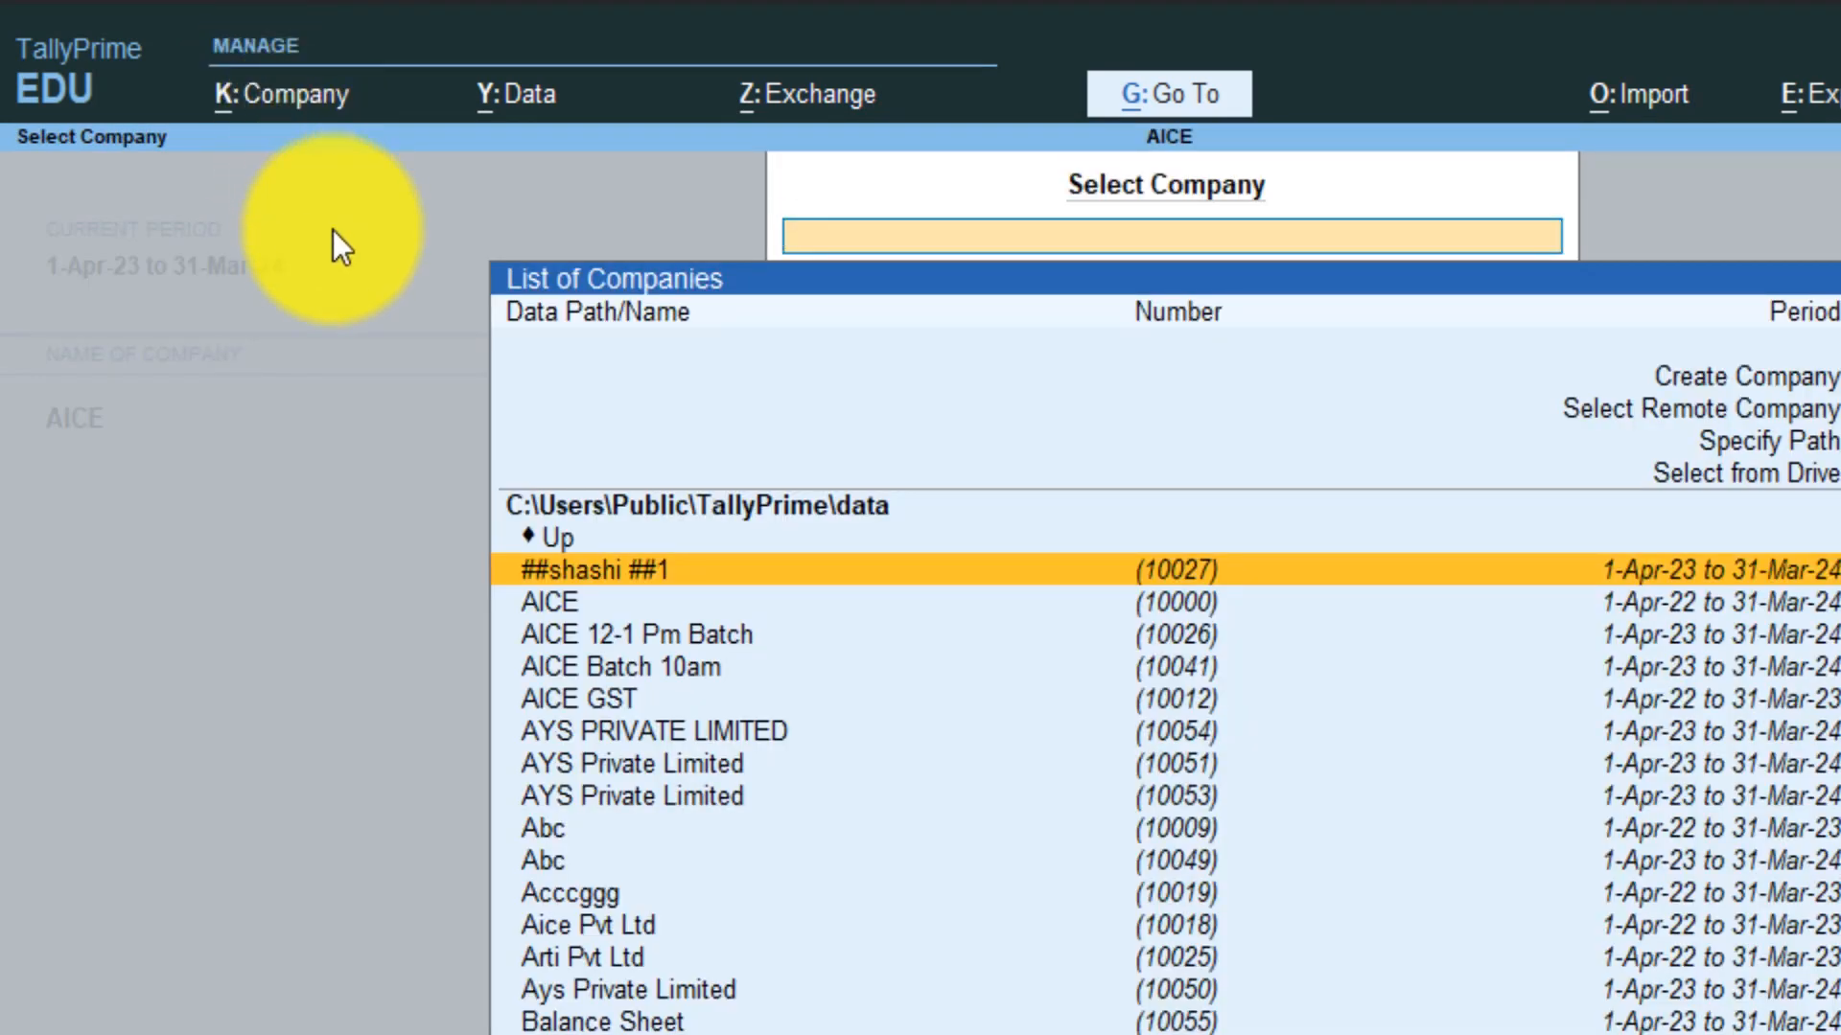
{"action": "left_click", "coordinate": [621, 662]}
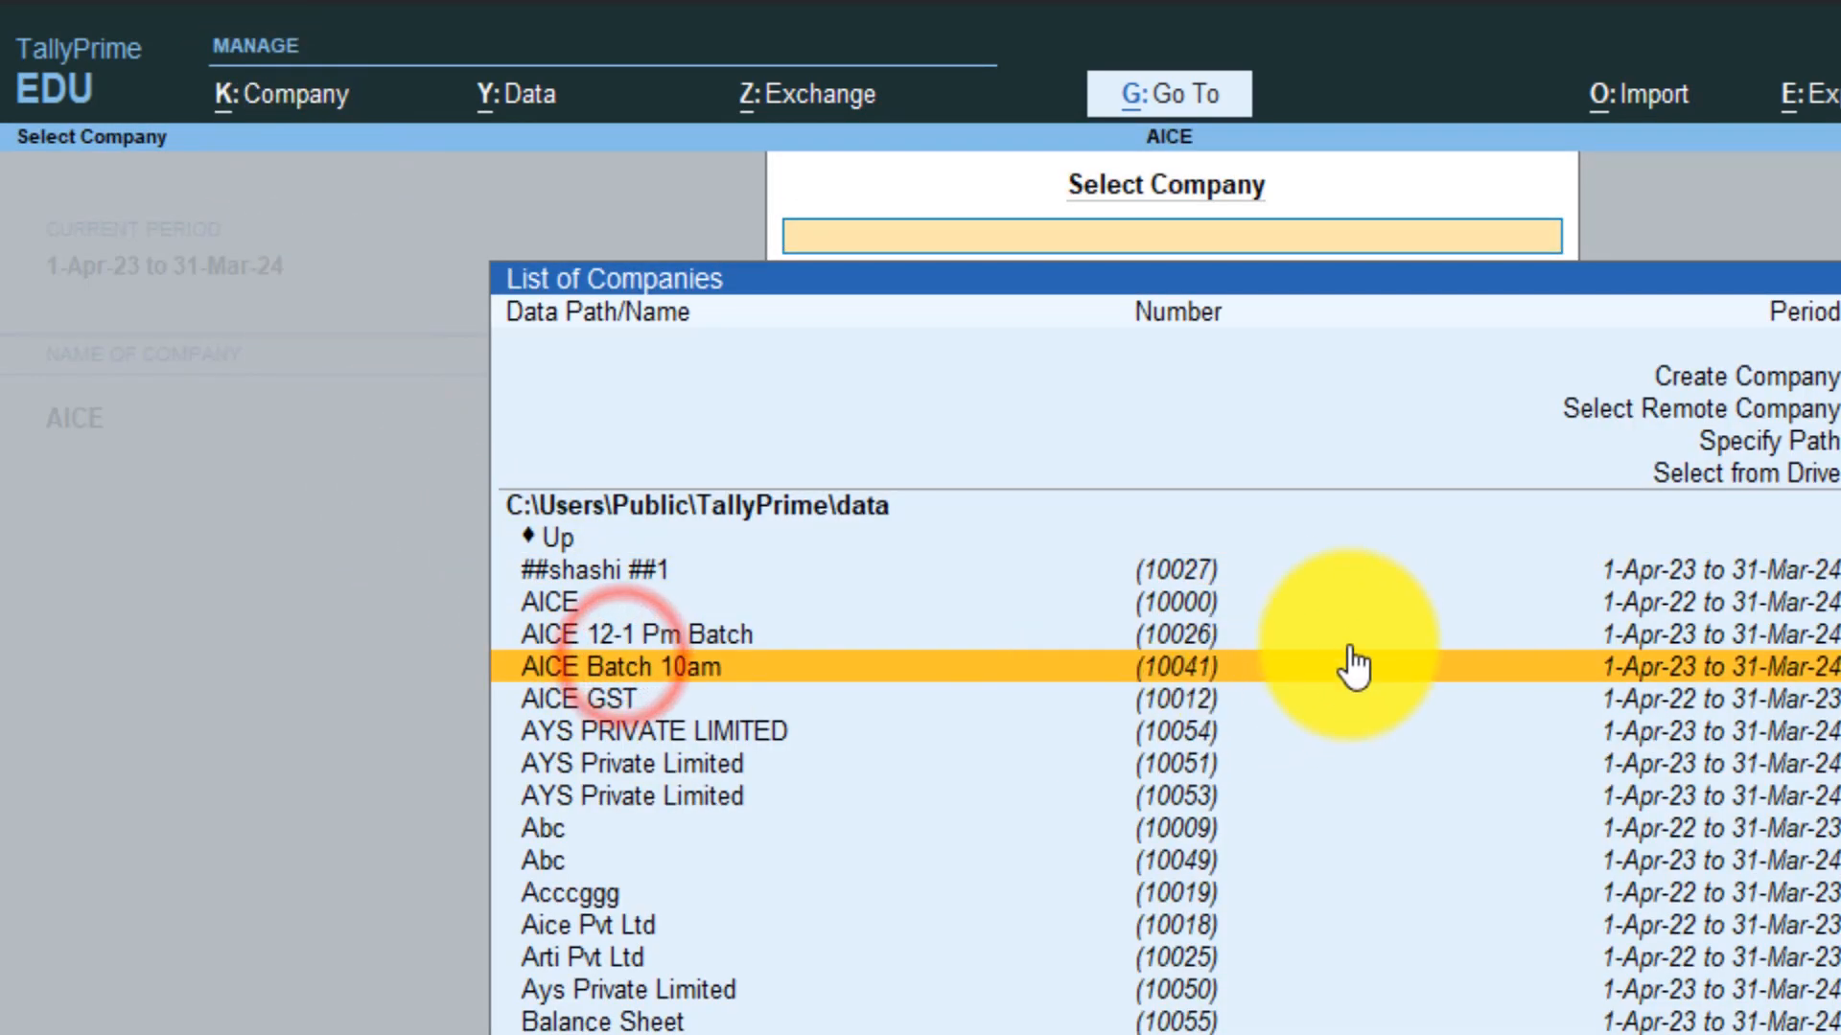
{"action": "key", "text": "Return"}
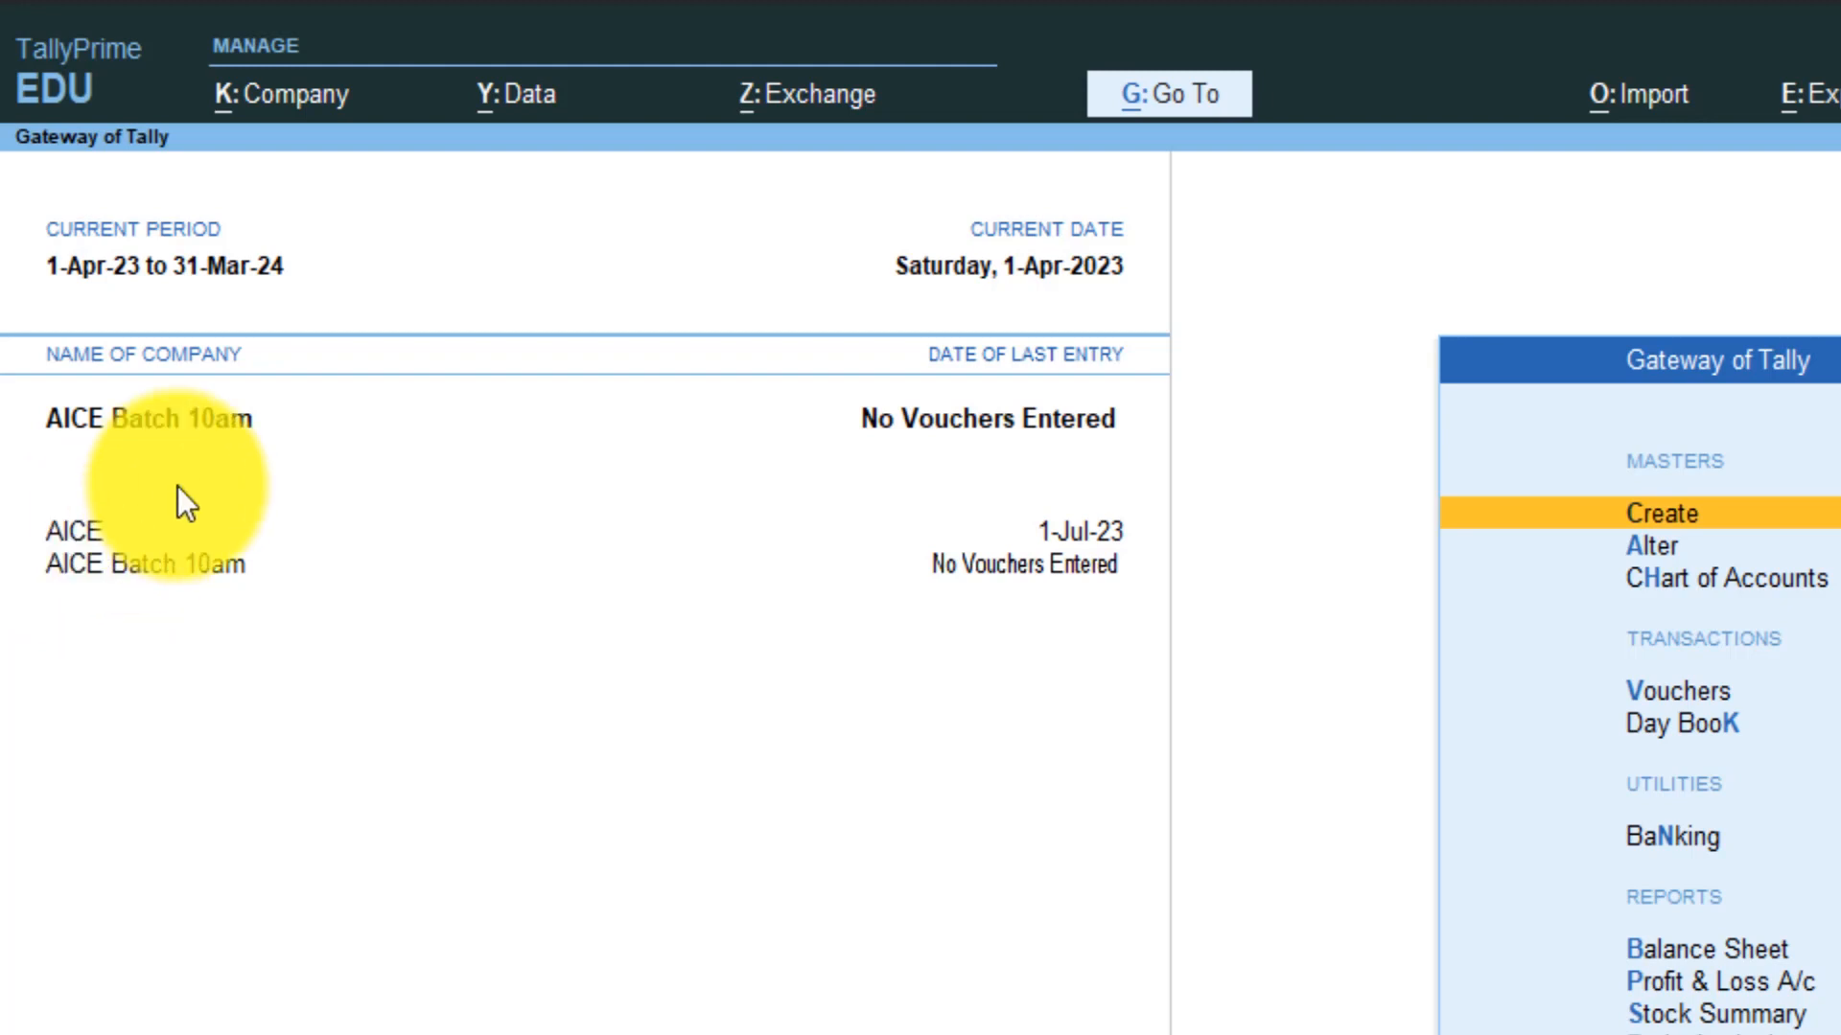
Shut the company AICE, keeping AICE Batch 10am open.
{"action": "key", "text": "alt+k"}
{"action": "key", "text": "Down"}
{"action": "key", "text": "Down"}
{"action": "key", "text": "Down"}
{"action": "key", "text": "Down"}
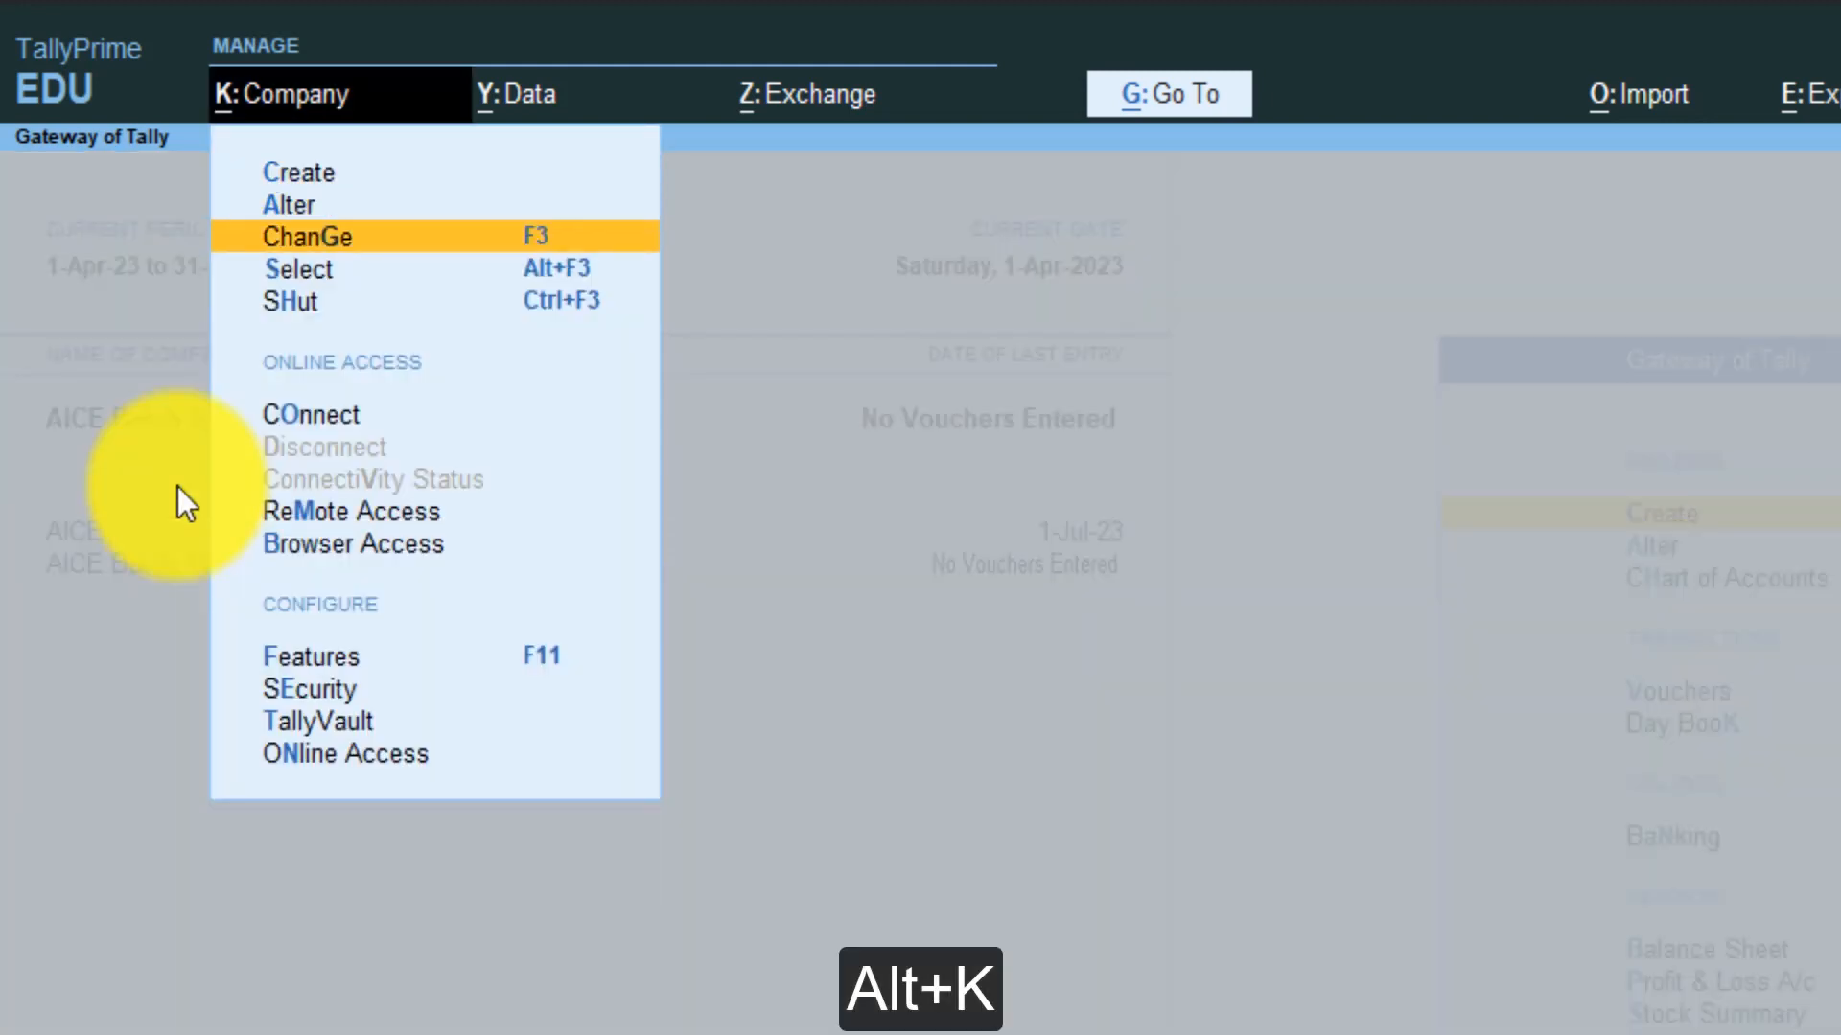
{"action": "key", "text": "Return"}
{"action": "key", "text": "Up"}
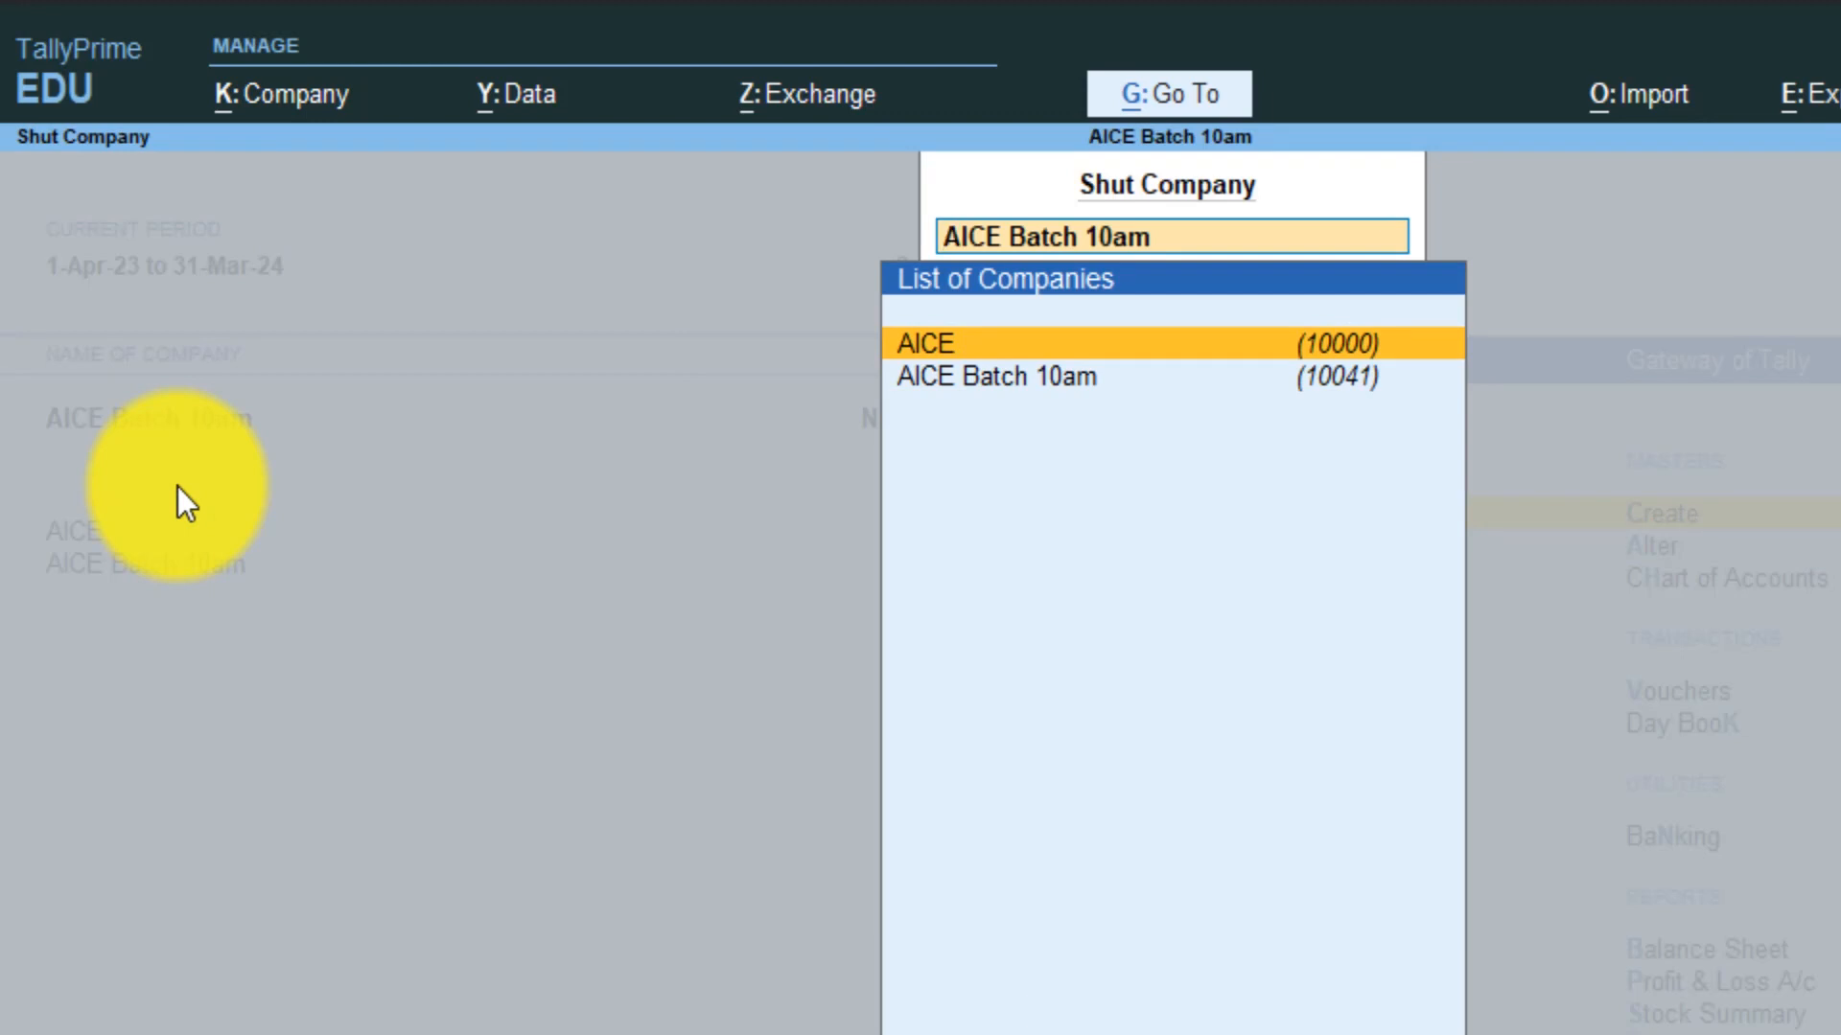
{"action": "key", "text": "Return"}
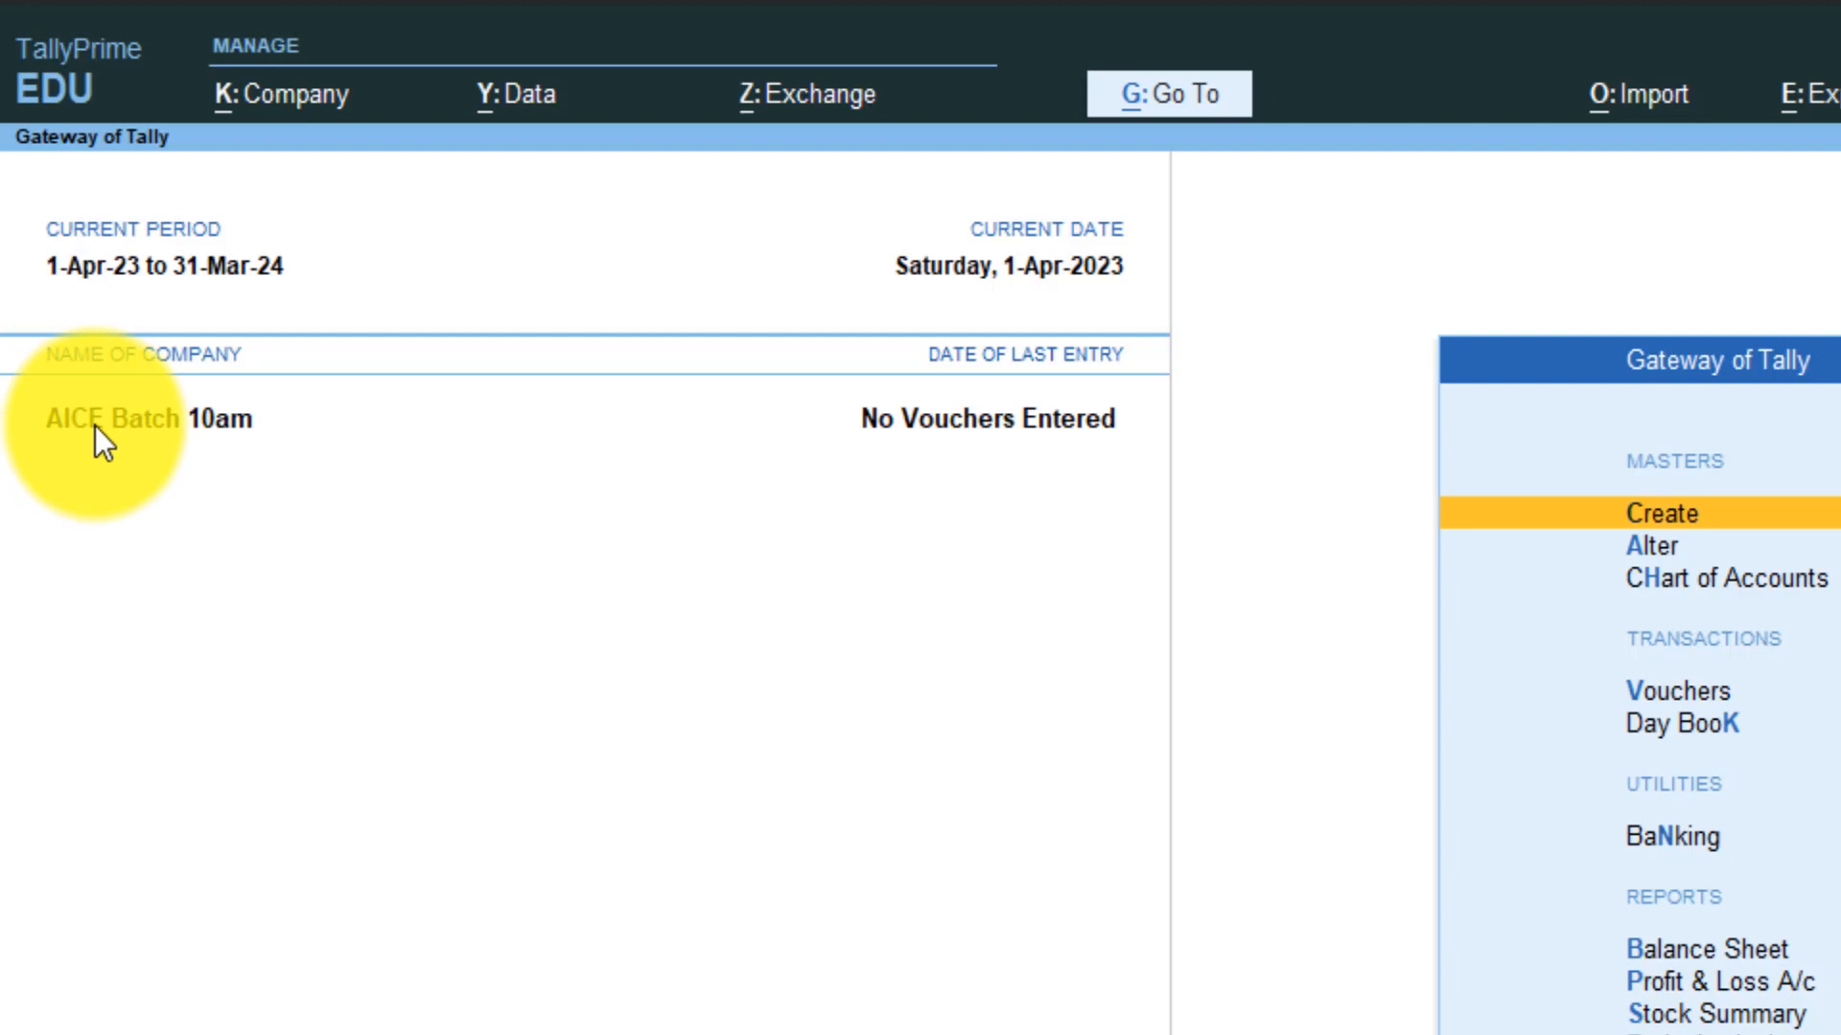
Start a new ledger master named Ram Ltd, leaving the alias empty.
{"action": "key", "text": "Down"}
{"action": "key", "text": "Up"}
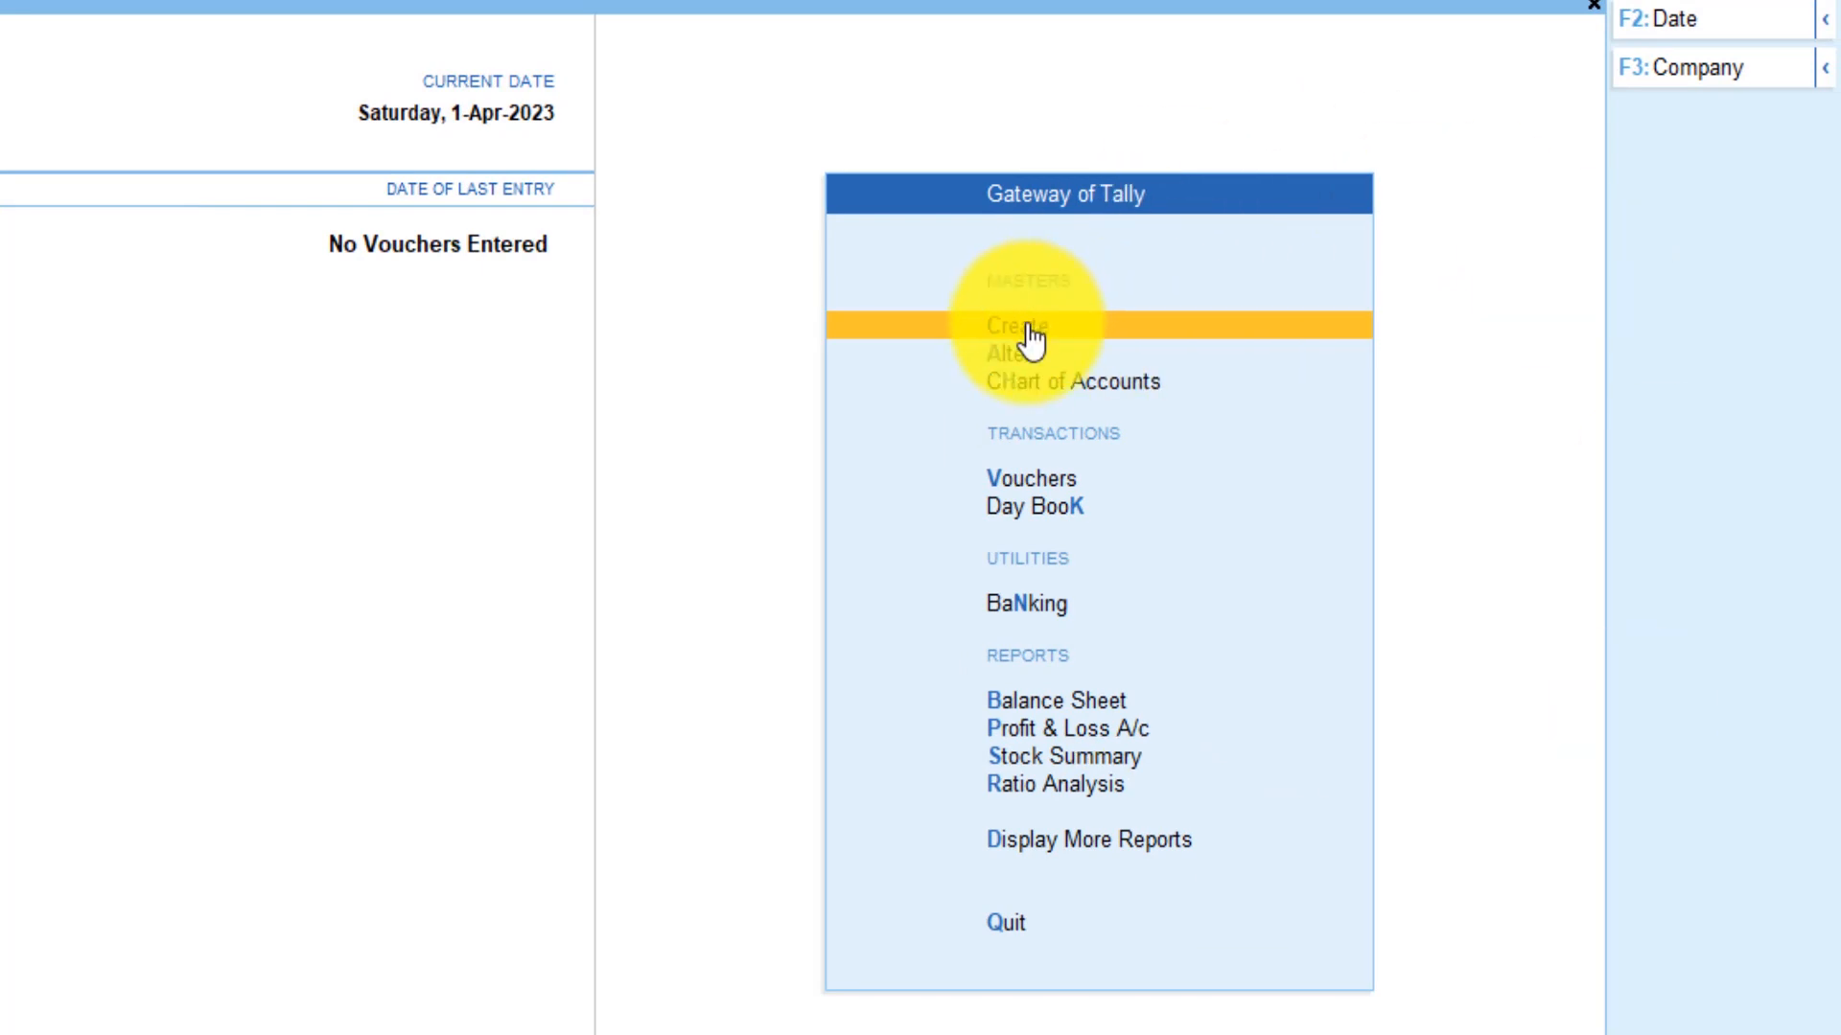
{"action": "key", "text": "Return"}
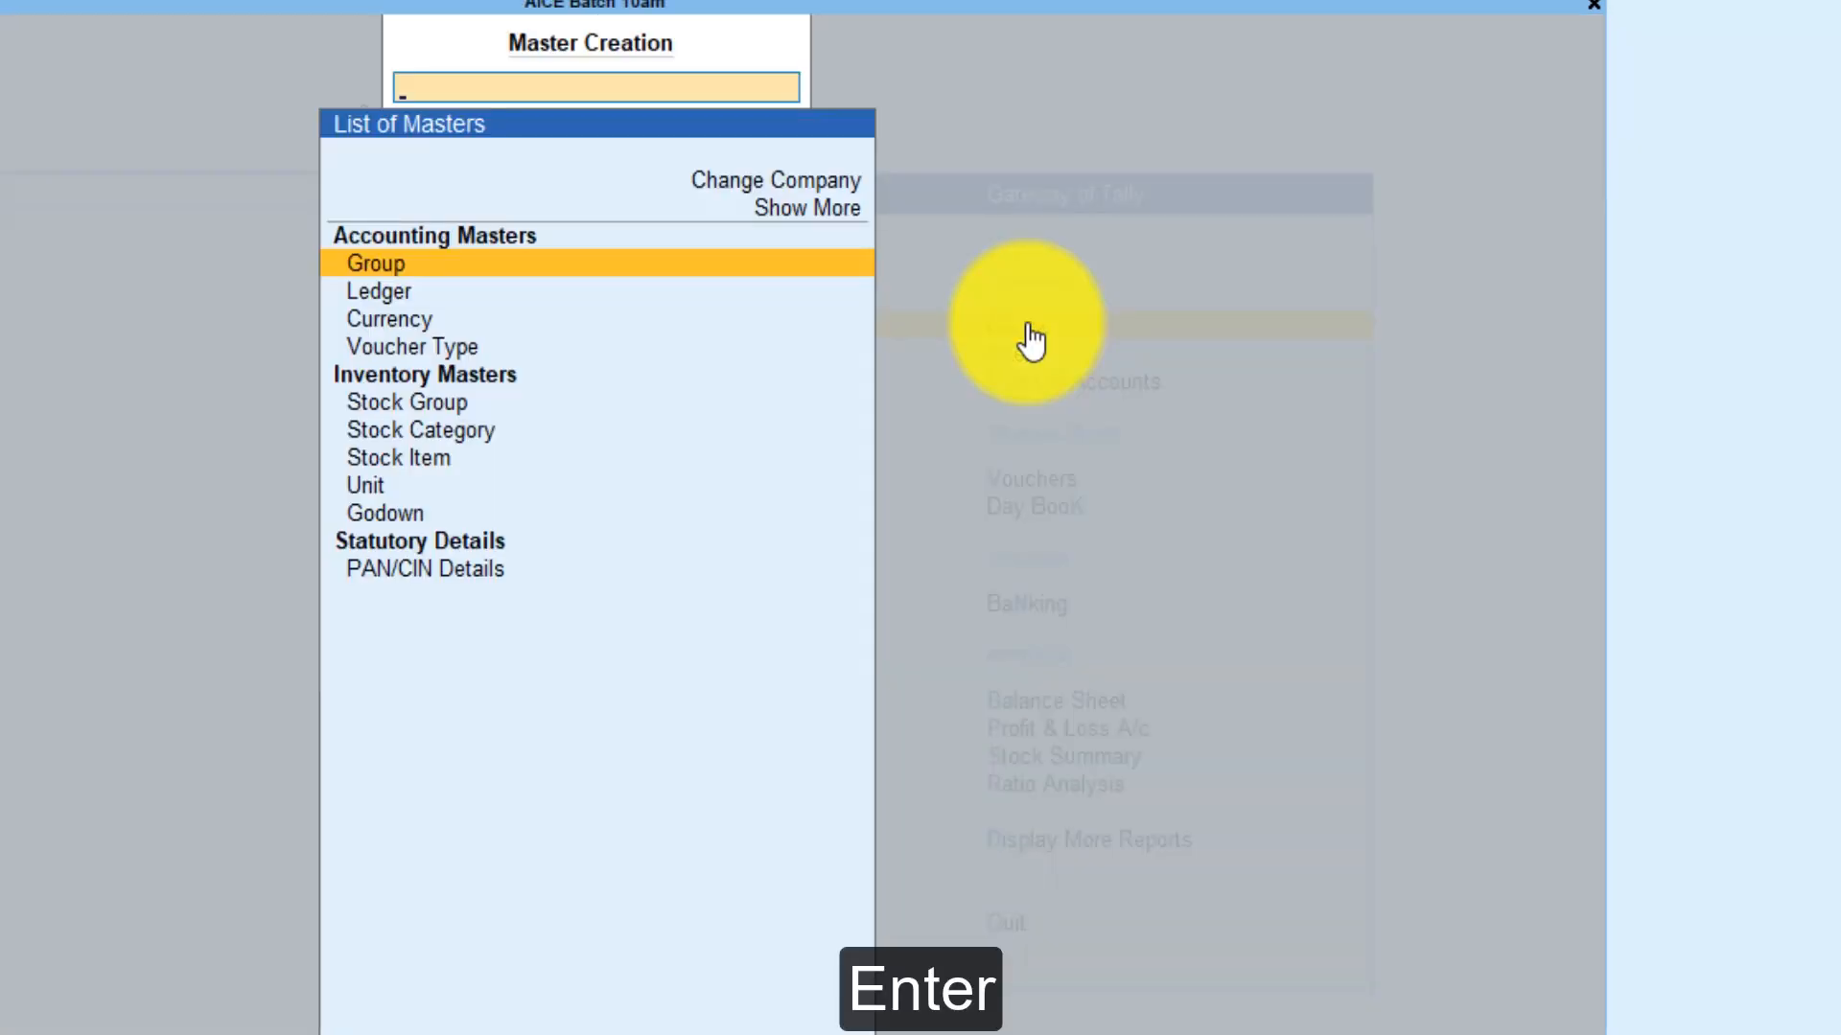
{"action": "key", "text": "Down"}
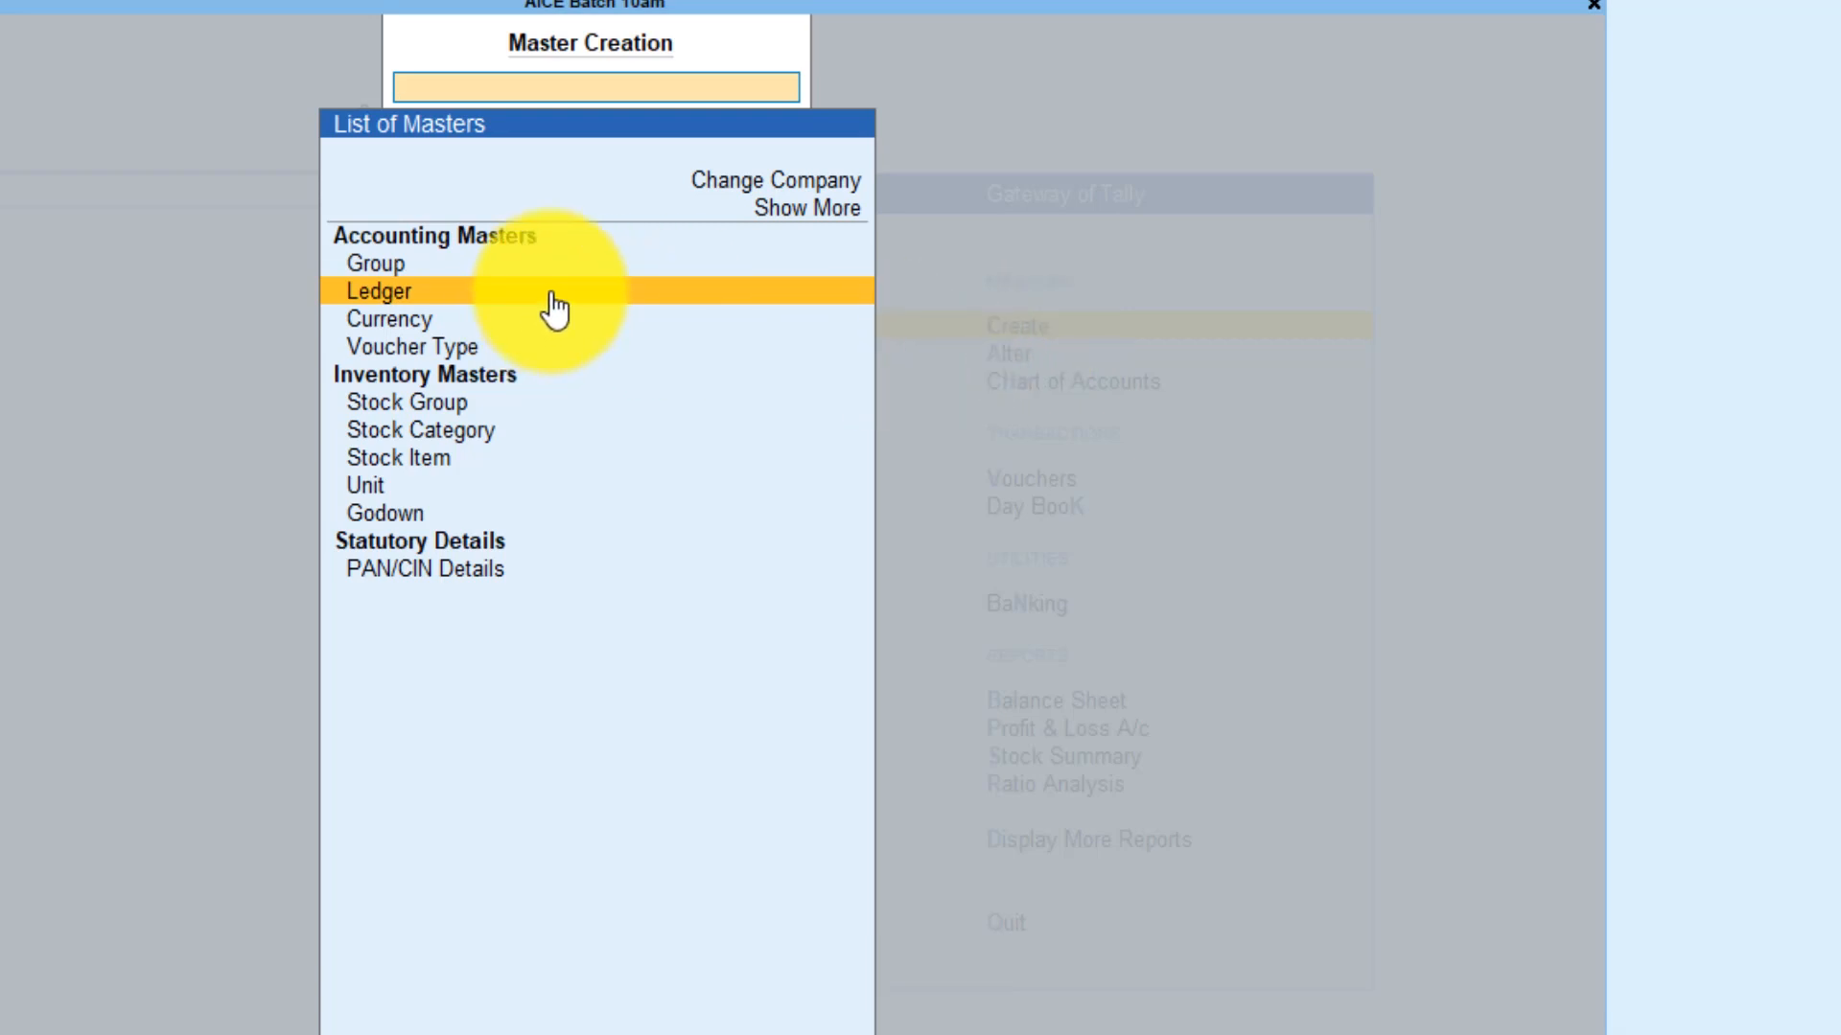
{"action": "key", "text": "Return"}
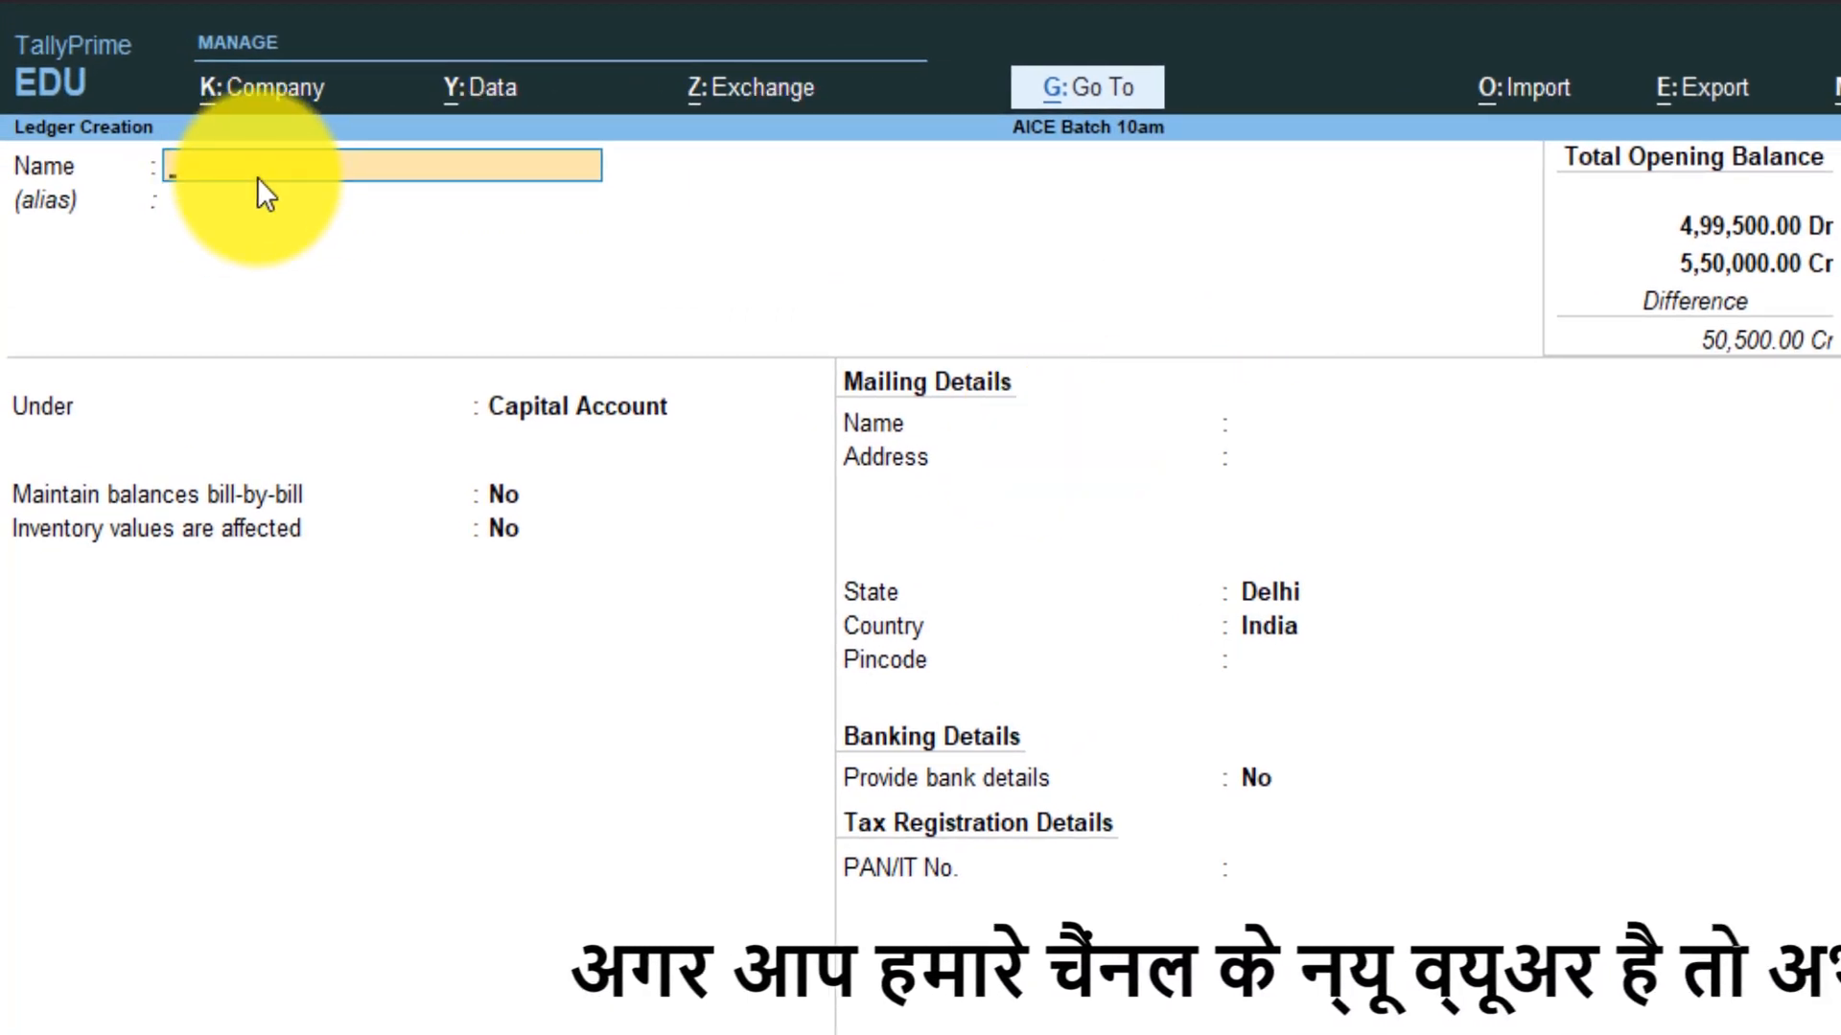
{"action": "type", "text": "Ram"}
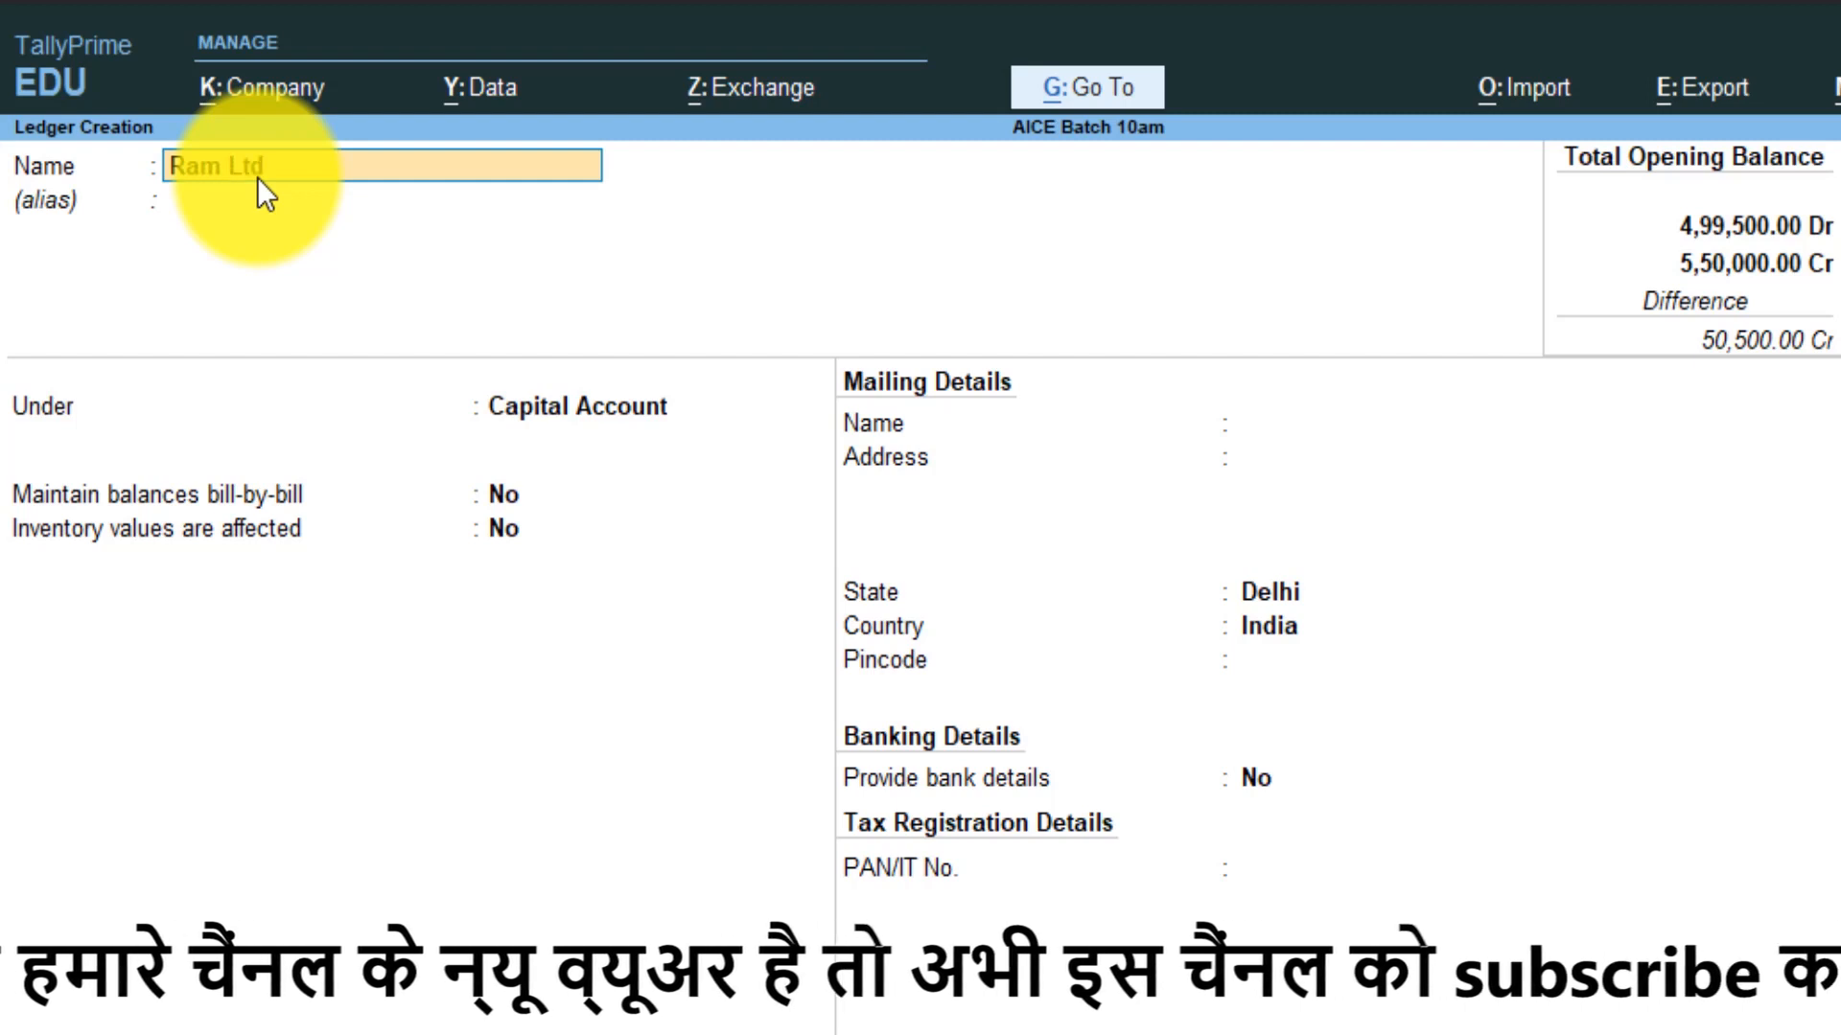
{"action": "type", "text": " Ltd"}
{"action": "key", "text": "Return"}
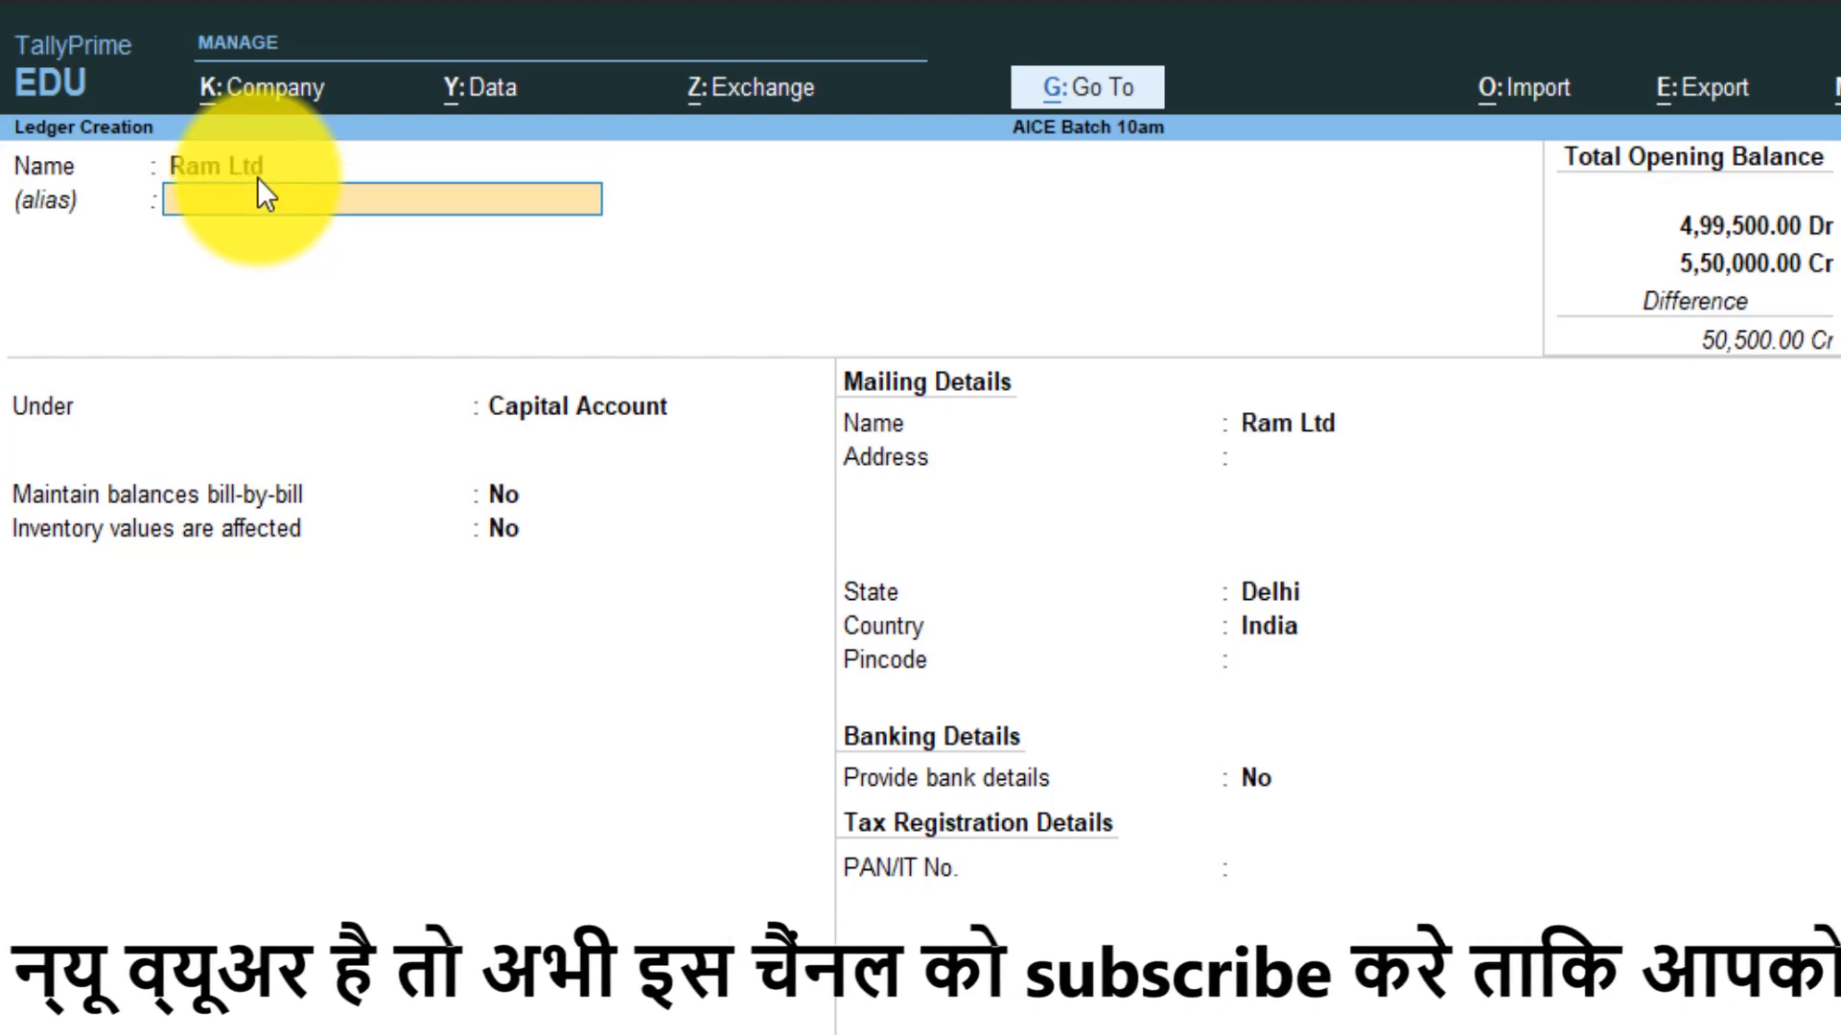
{"action": "key", "text": "Return"}
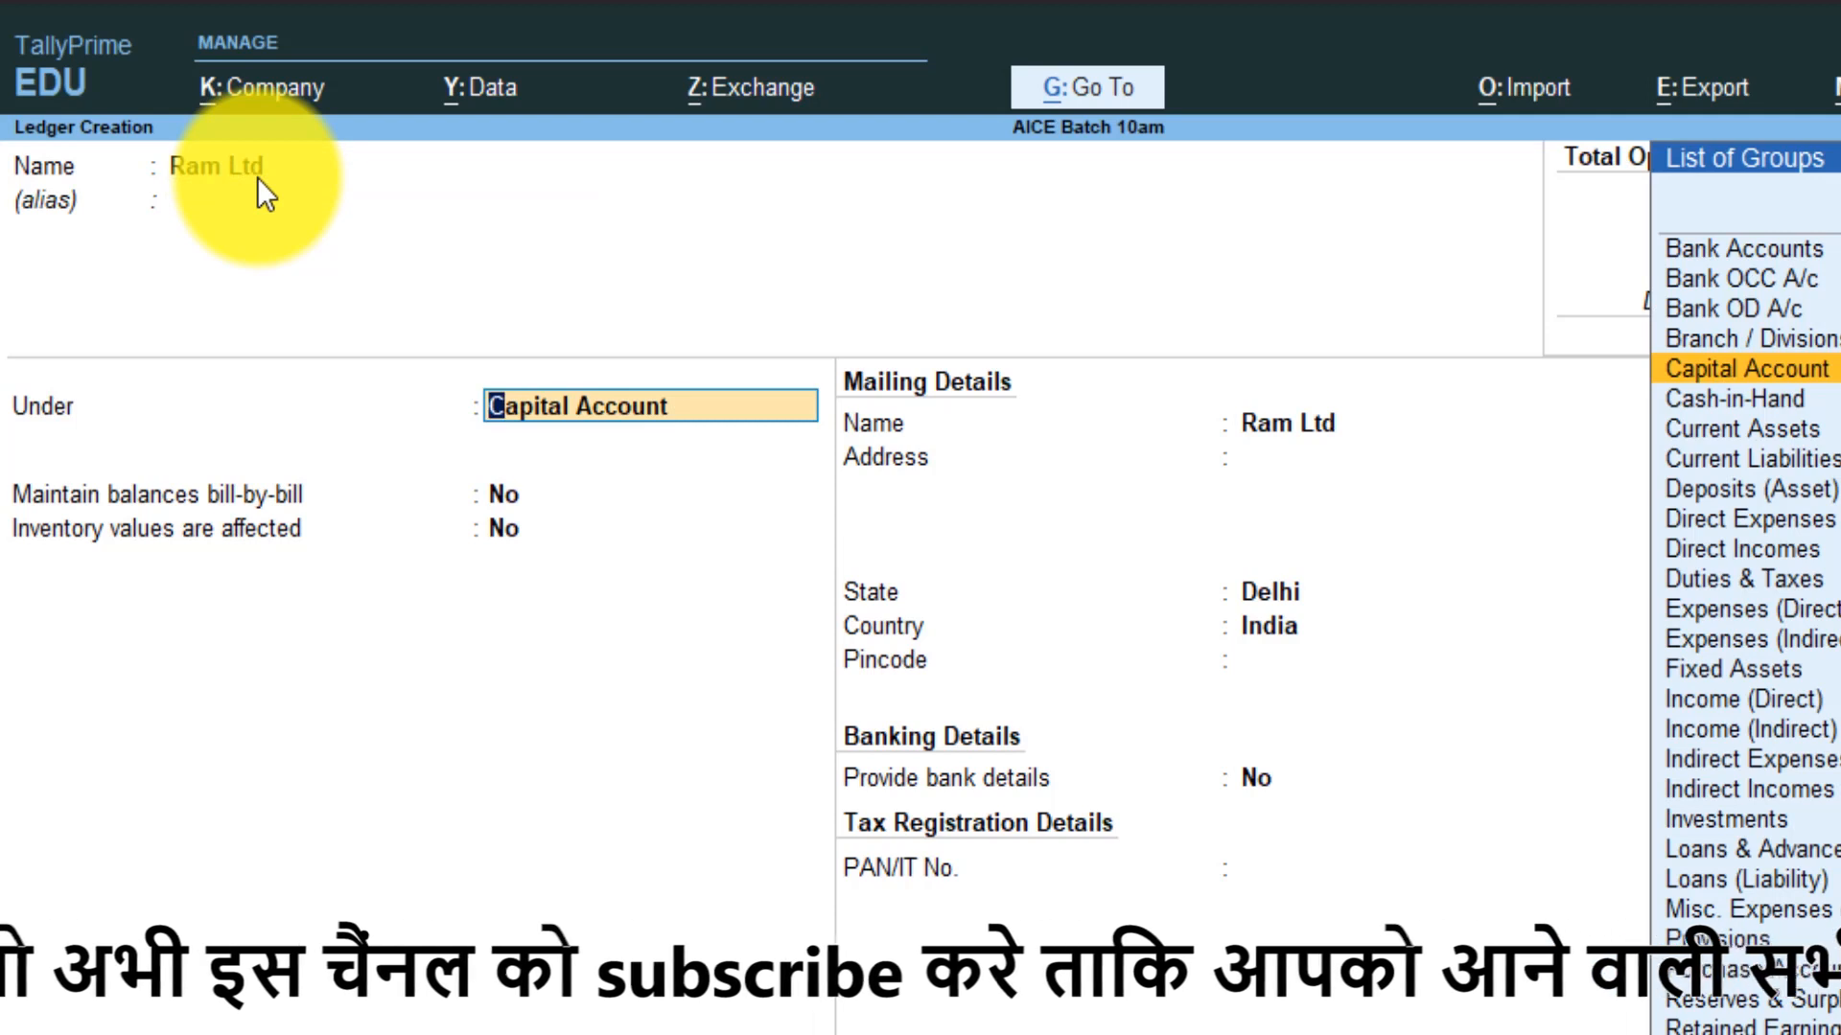
Place the ledger under Sundry Creditors with bill-by-bill balances set to Yes and the credit period left empty.
{"action": "type", "text": "Sun"}
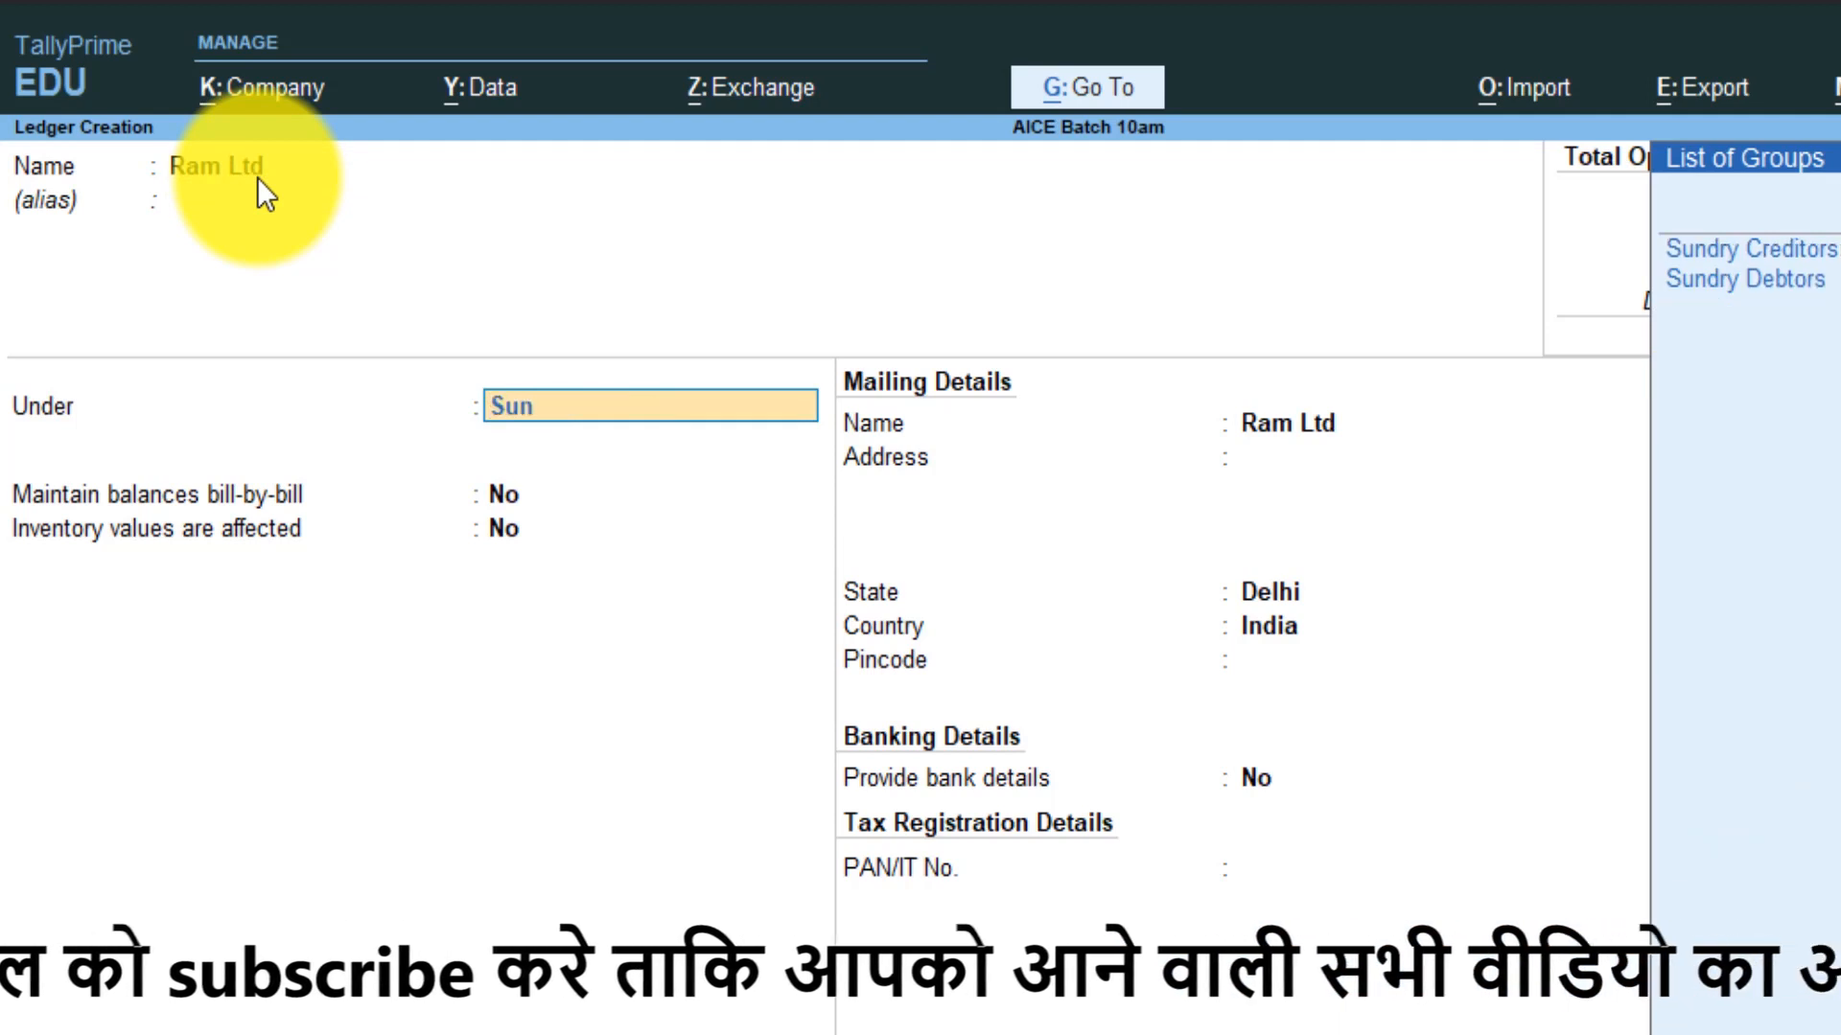
{"action": "key", "text": "Down"}
{"action": "key", "text": "Up"}
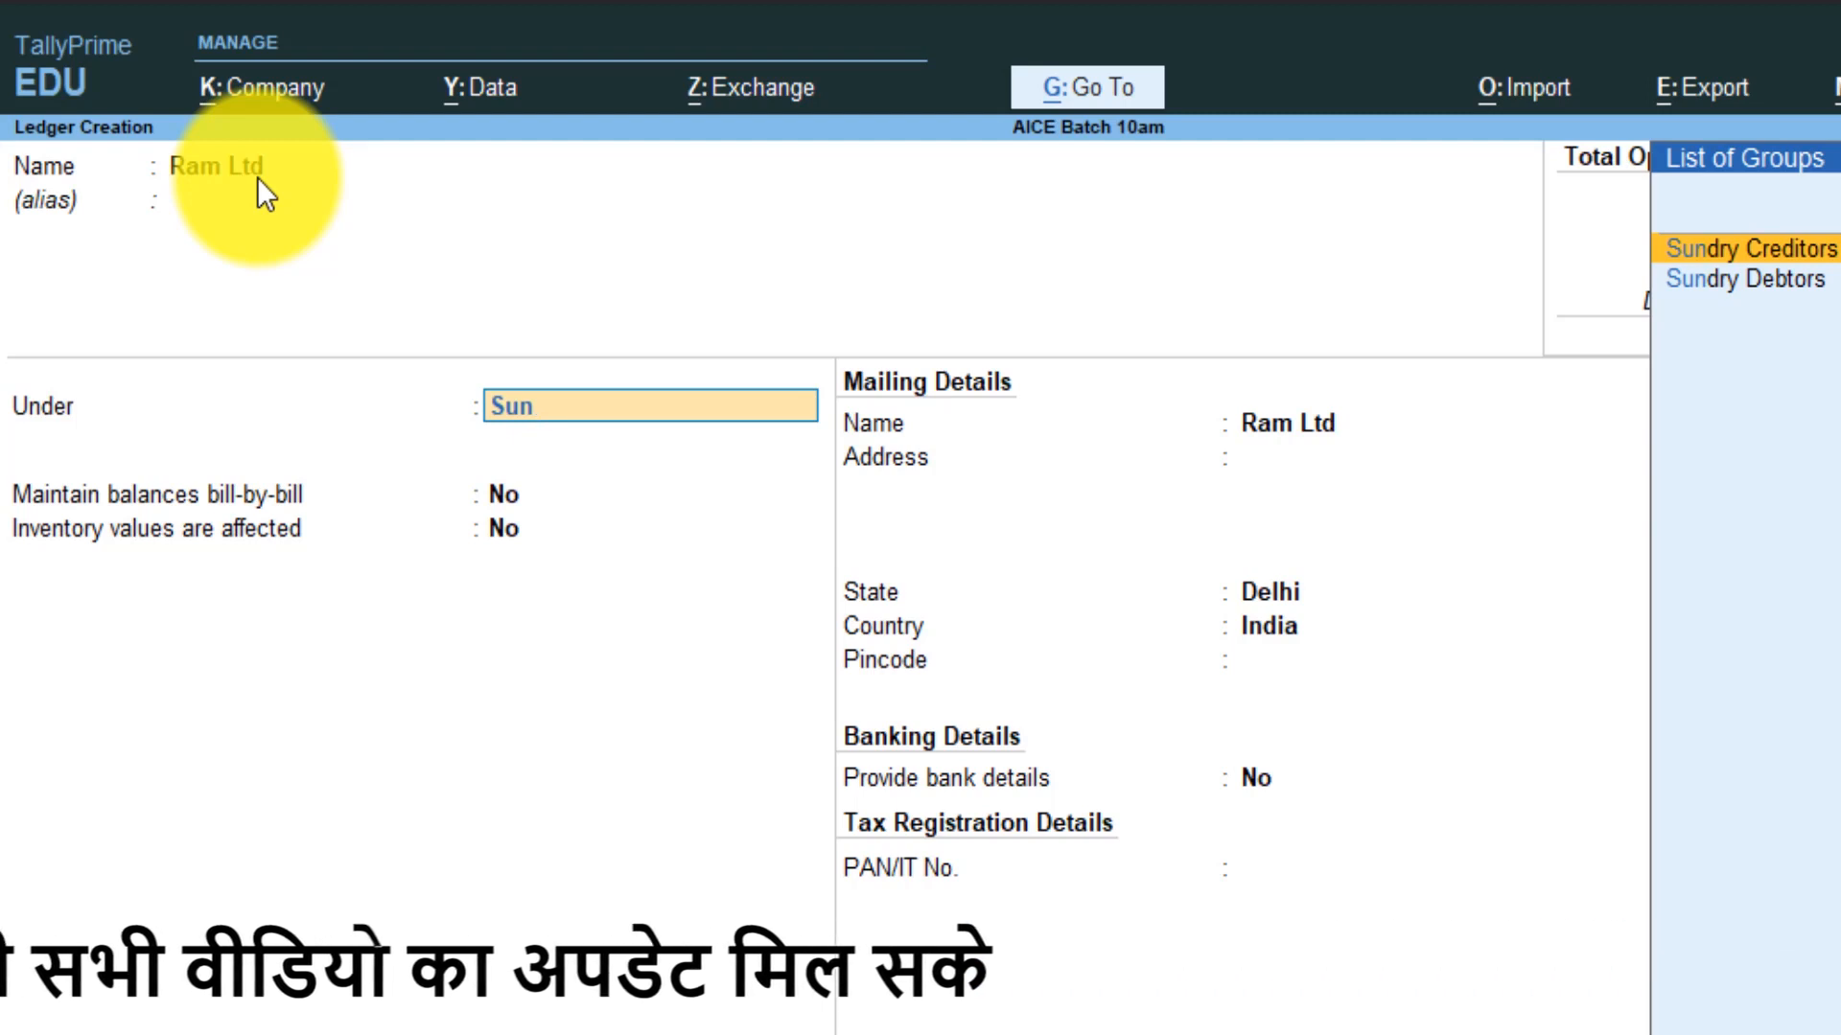
{"action": "key", "text": "Return"}
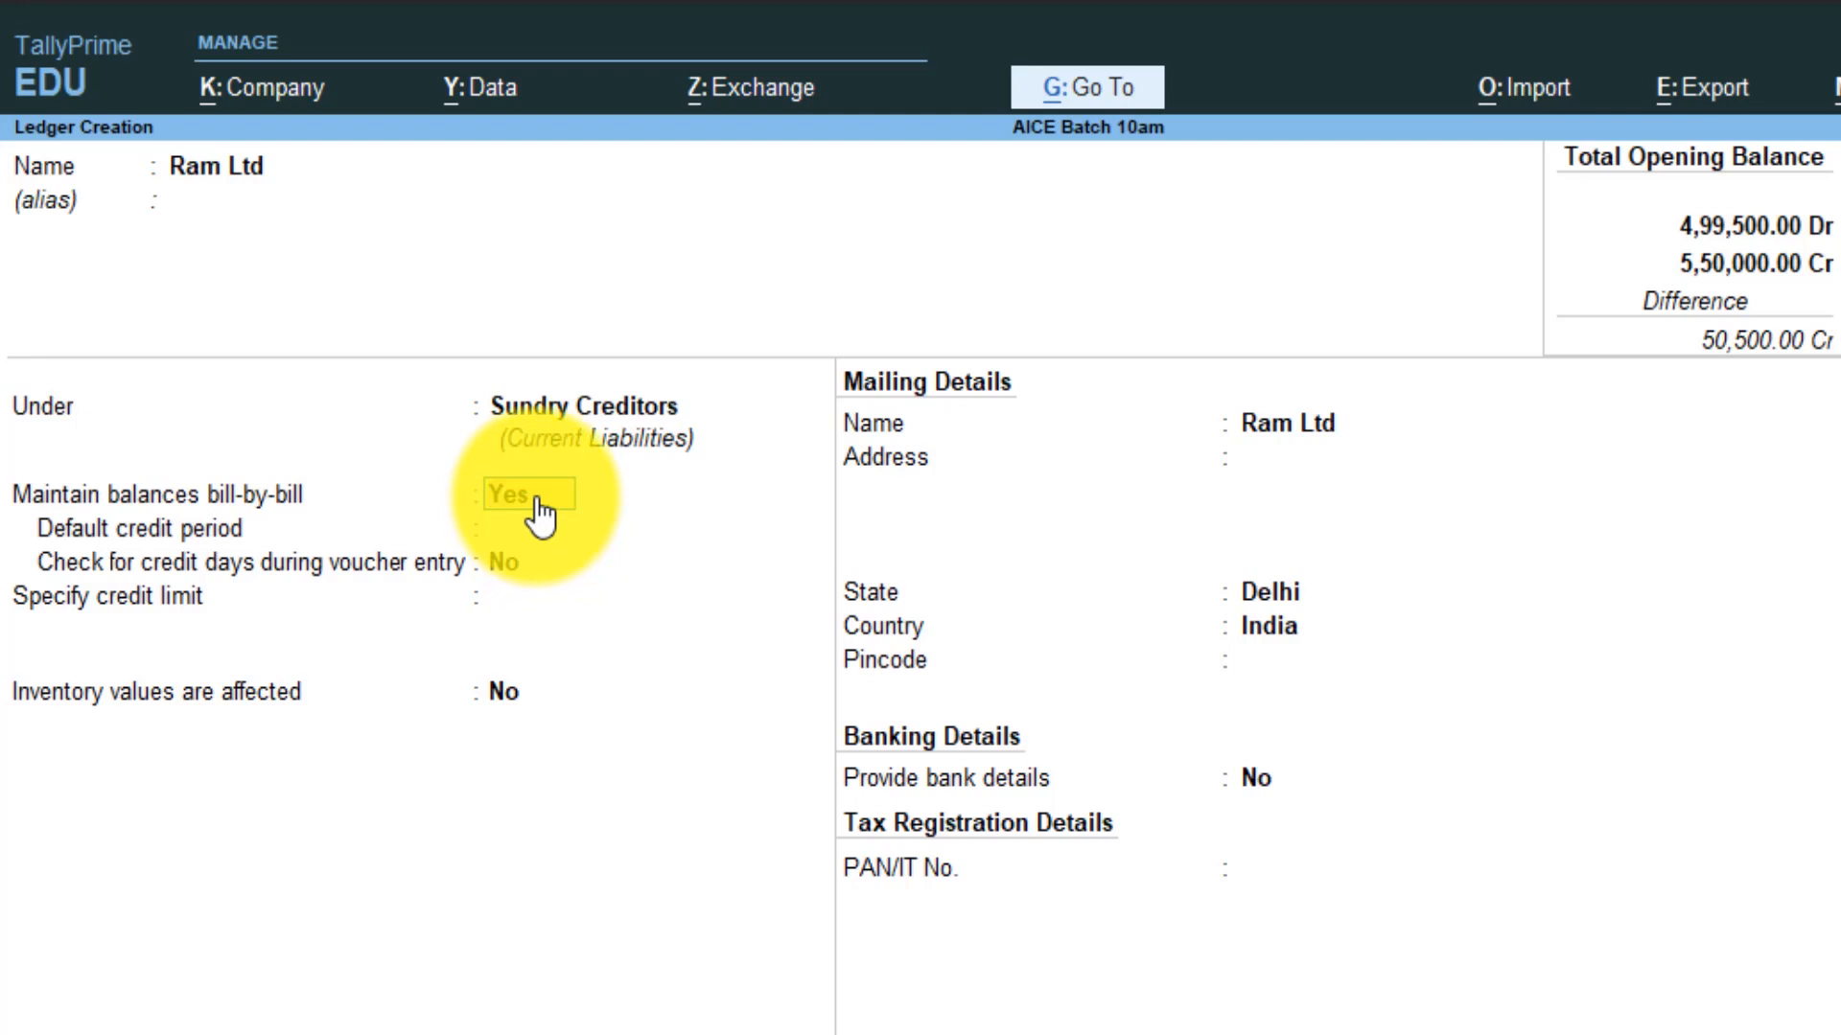
{"action": "key", "text": "Return"}
{"action": "key", "text": "Return"}
{"action": "key", "text": "Return"}
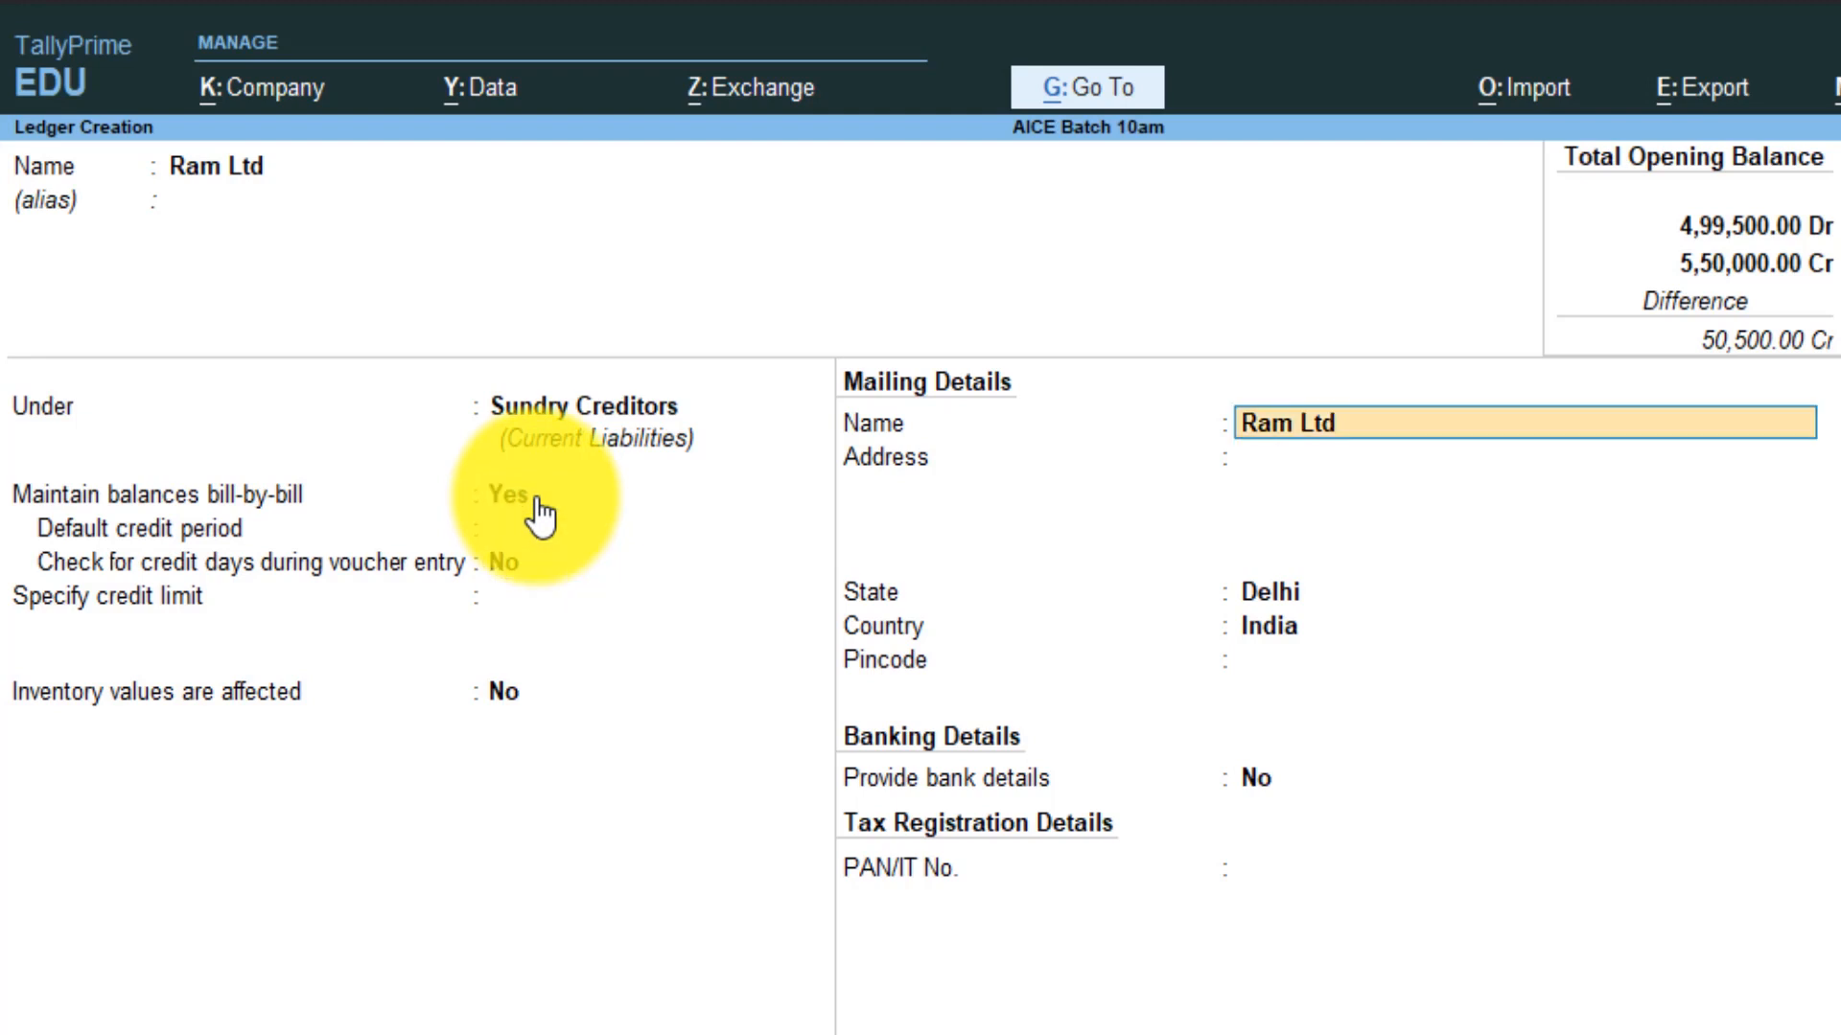
Fill in the supplier's mailing address and pincode, keeping the preset state and country.
{"action": "key", "text": "Return"}
{"action": "key", "text": "Return"}
{"action": "key", "text": "Return"}
{"action": "key", "text": "Return"}
{"action": "key", "text": "Return"}
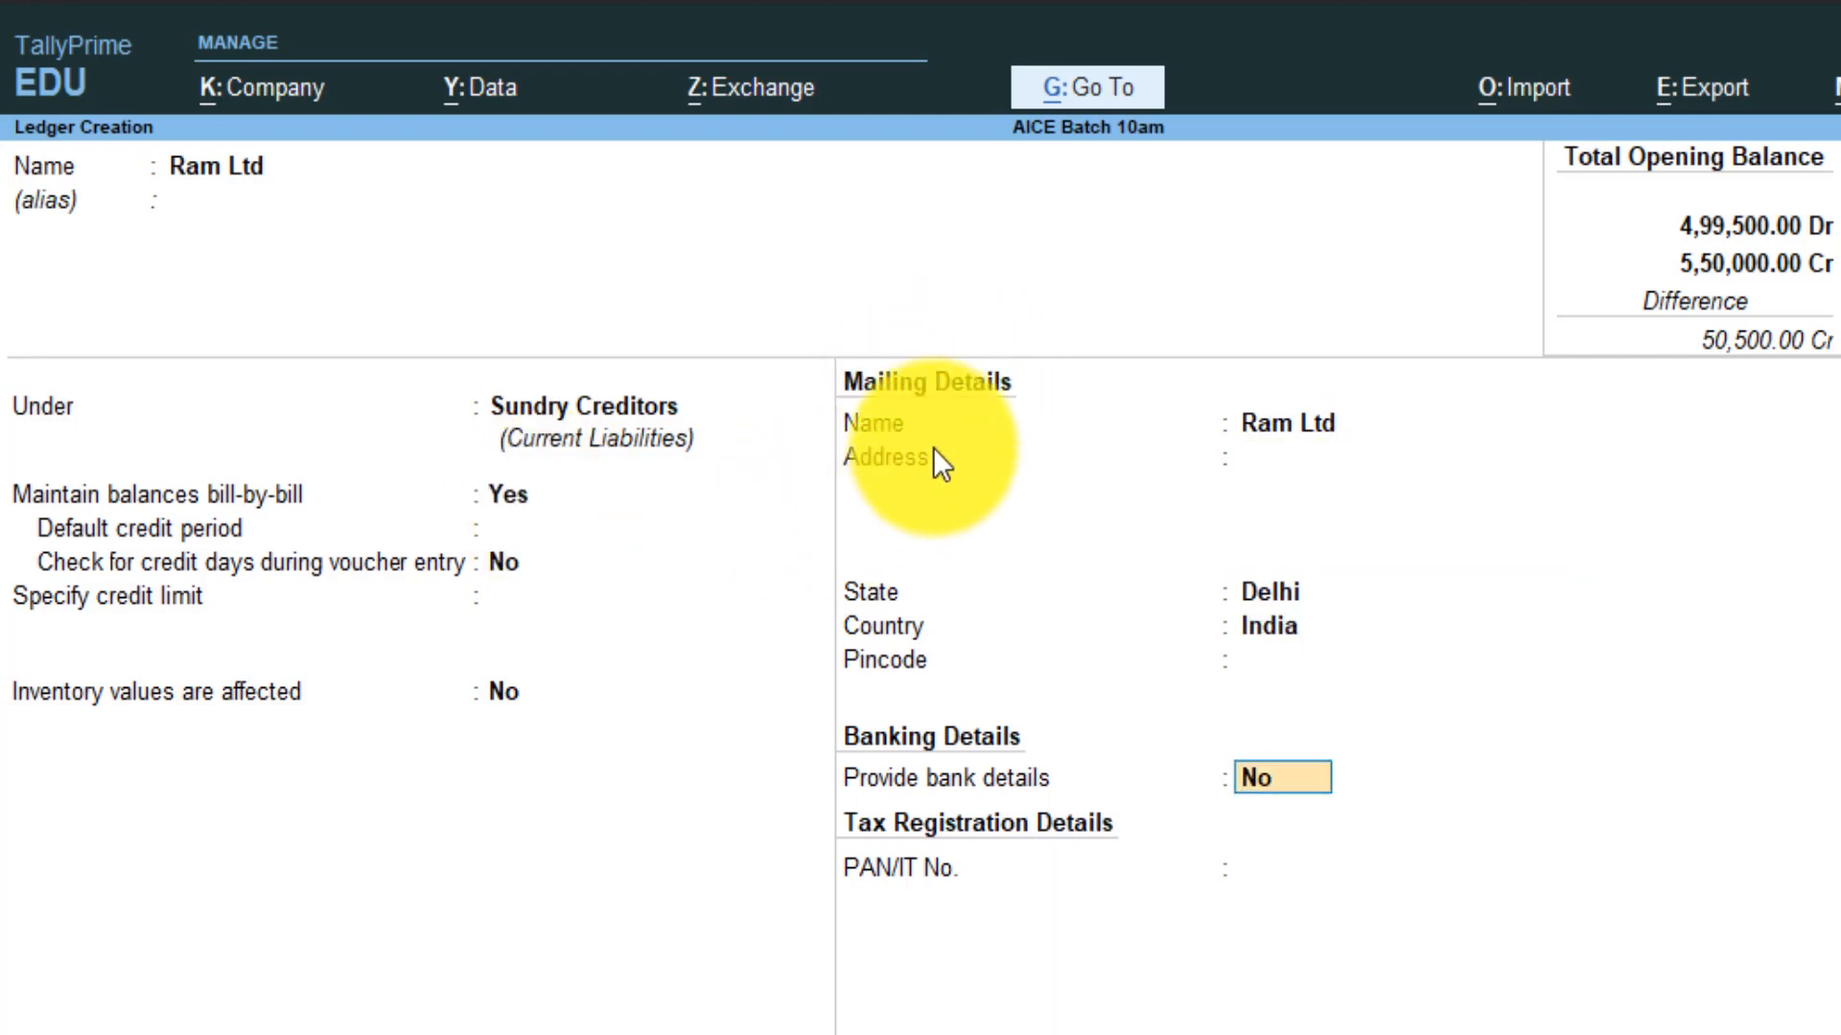
{"action": "left_click", "coordinate": [1277, 457]}
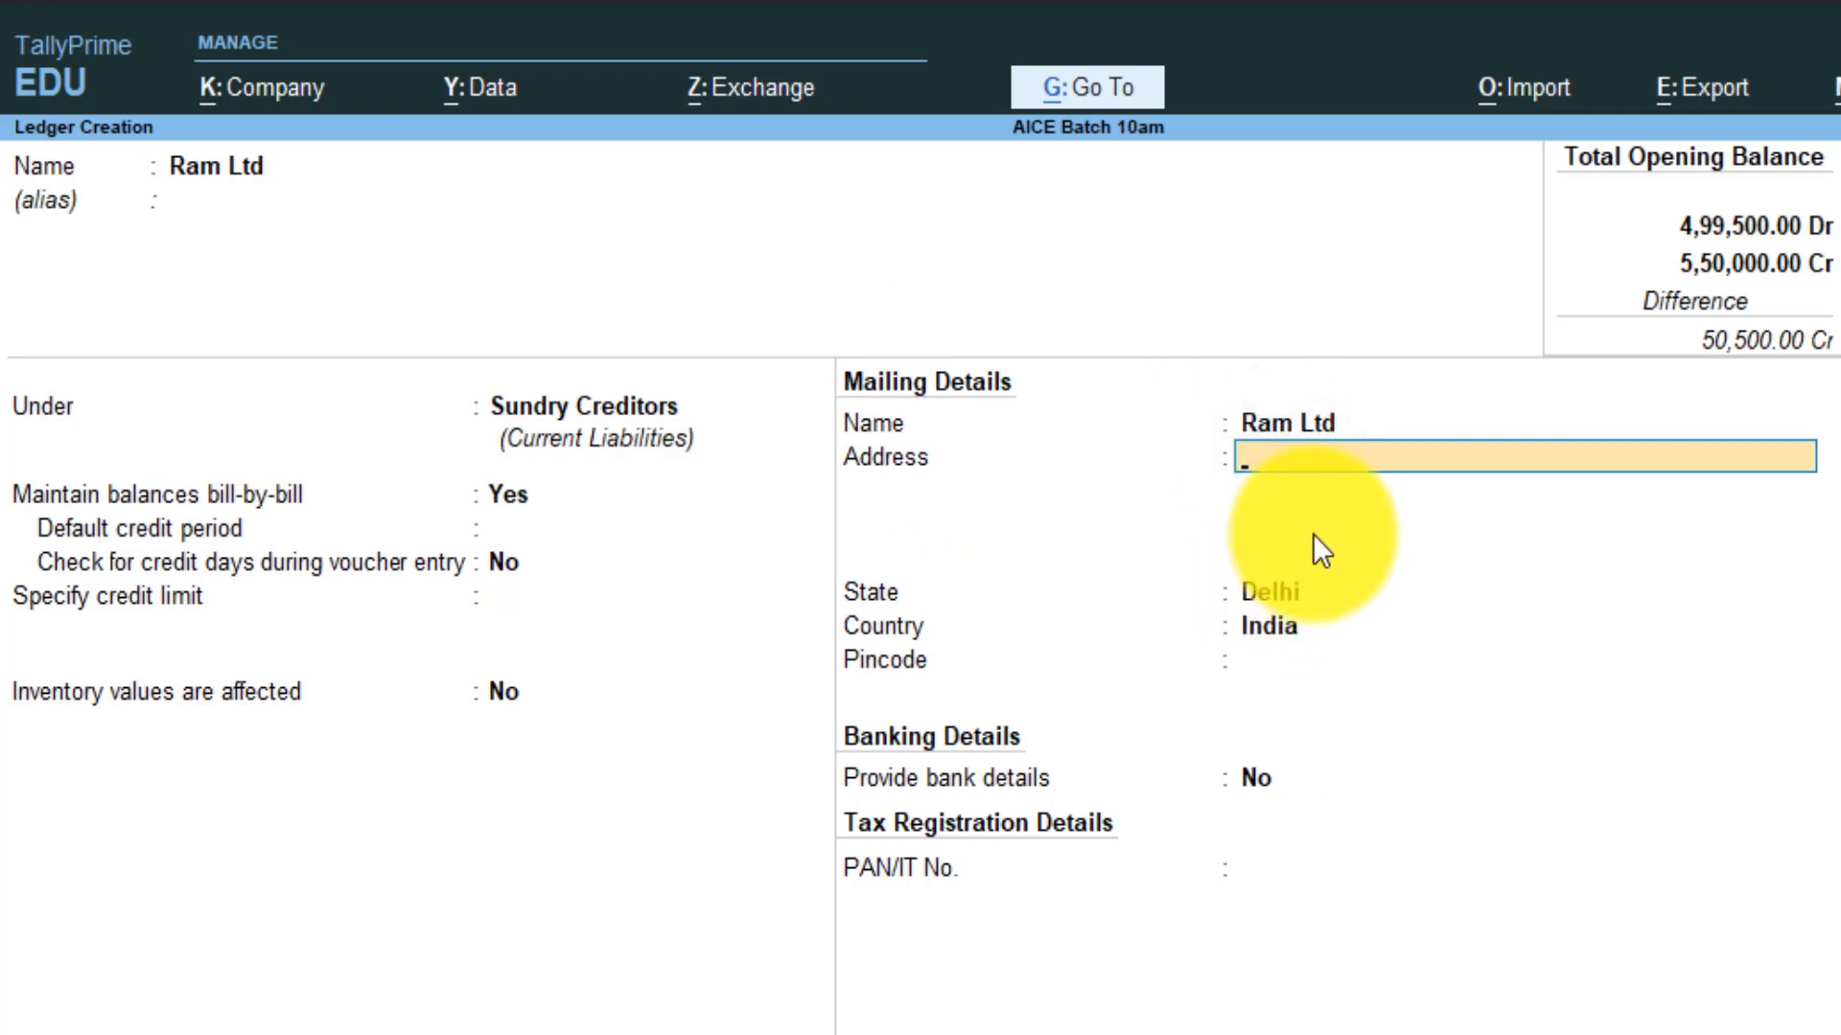
{"action": "type", "text": "Dwarka Sec-4"}
{"action": "key", "text": "Return"}
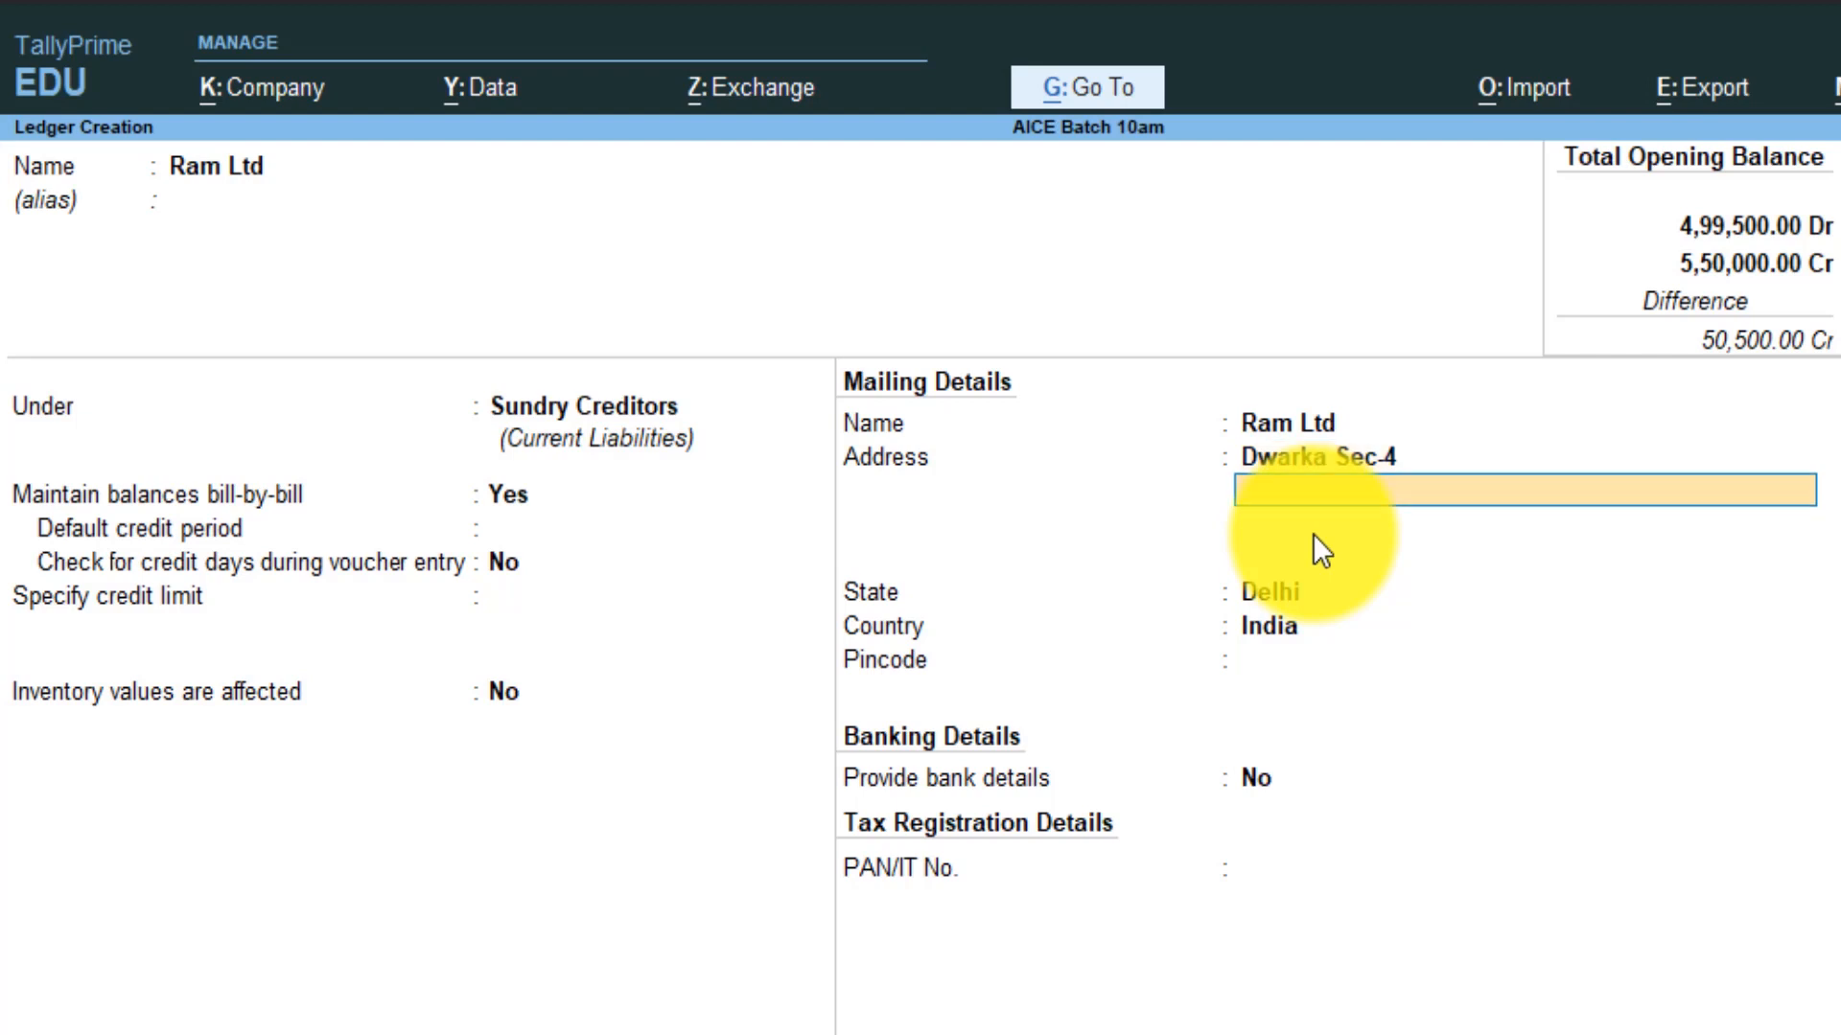
{"action": "key", "text": "Return"}
{"action": "key", "text": "Return"}
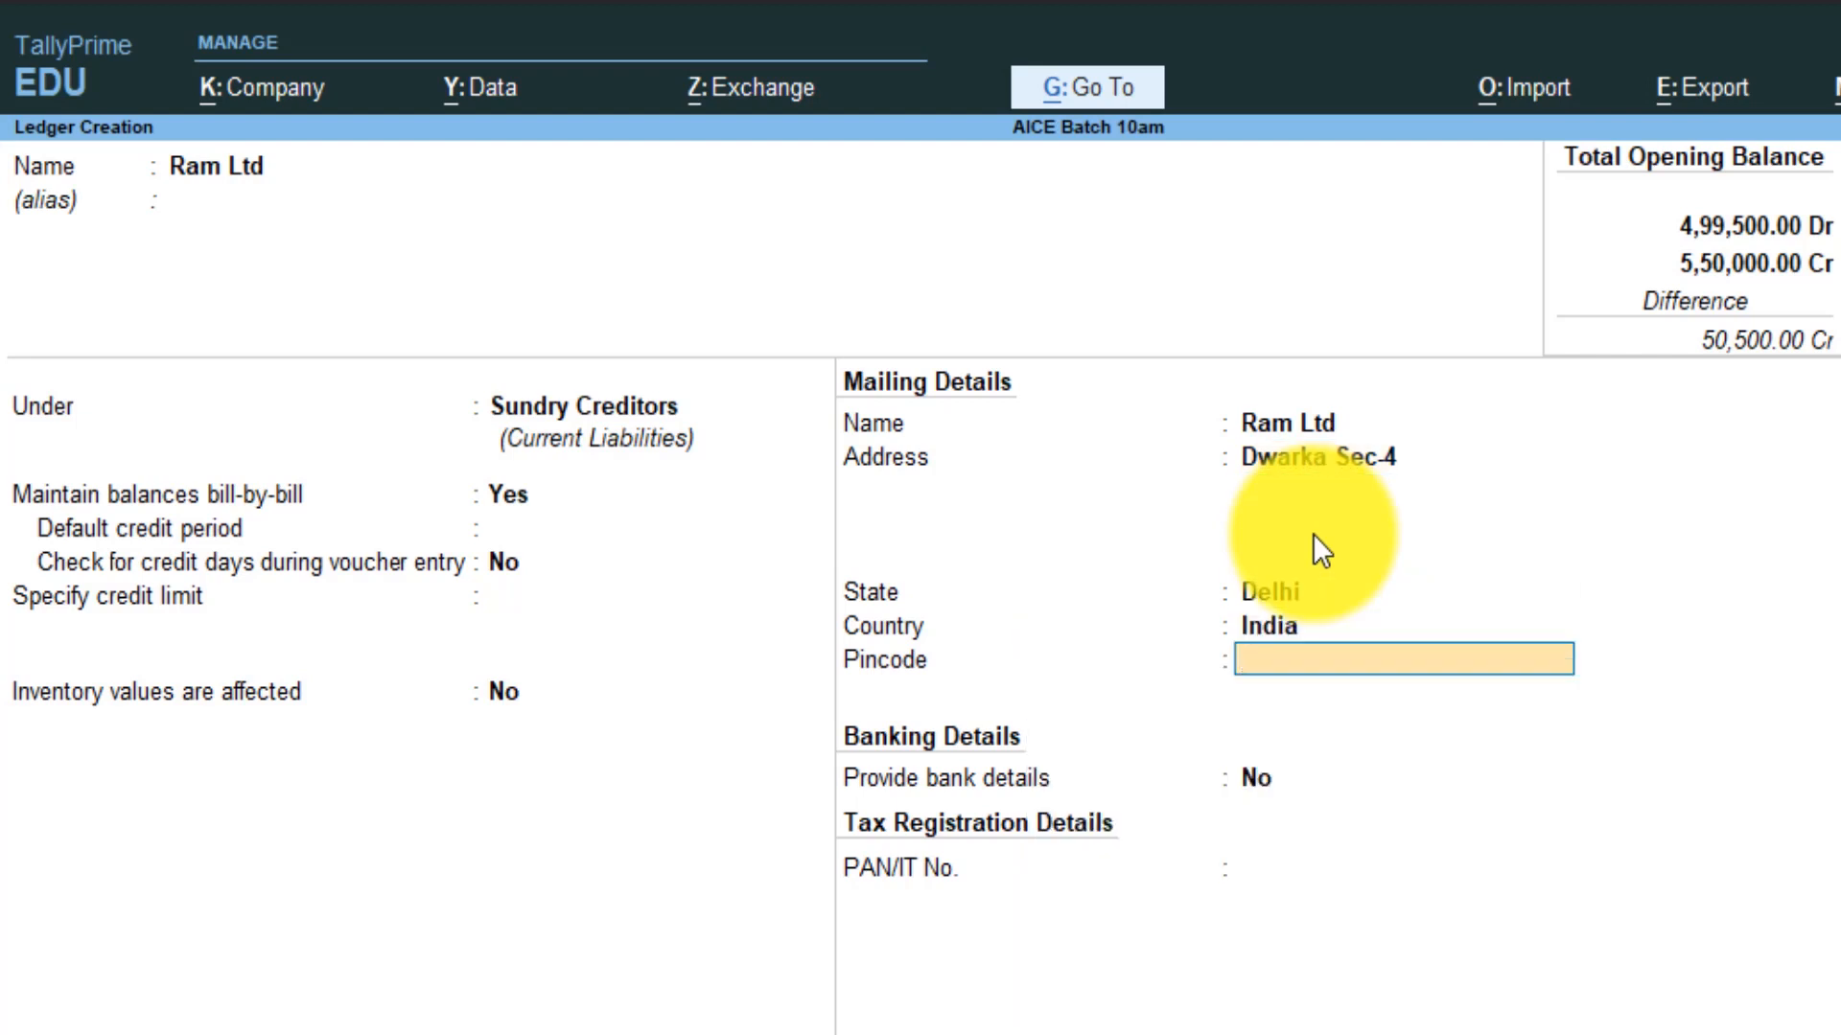
{"action": "type", "text": "110075"}
{"action": "key", "text": "Return"}
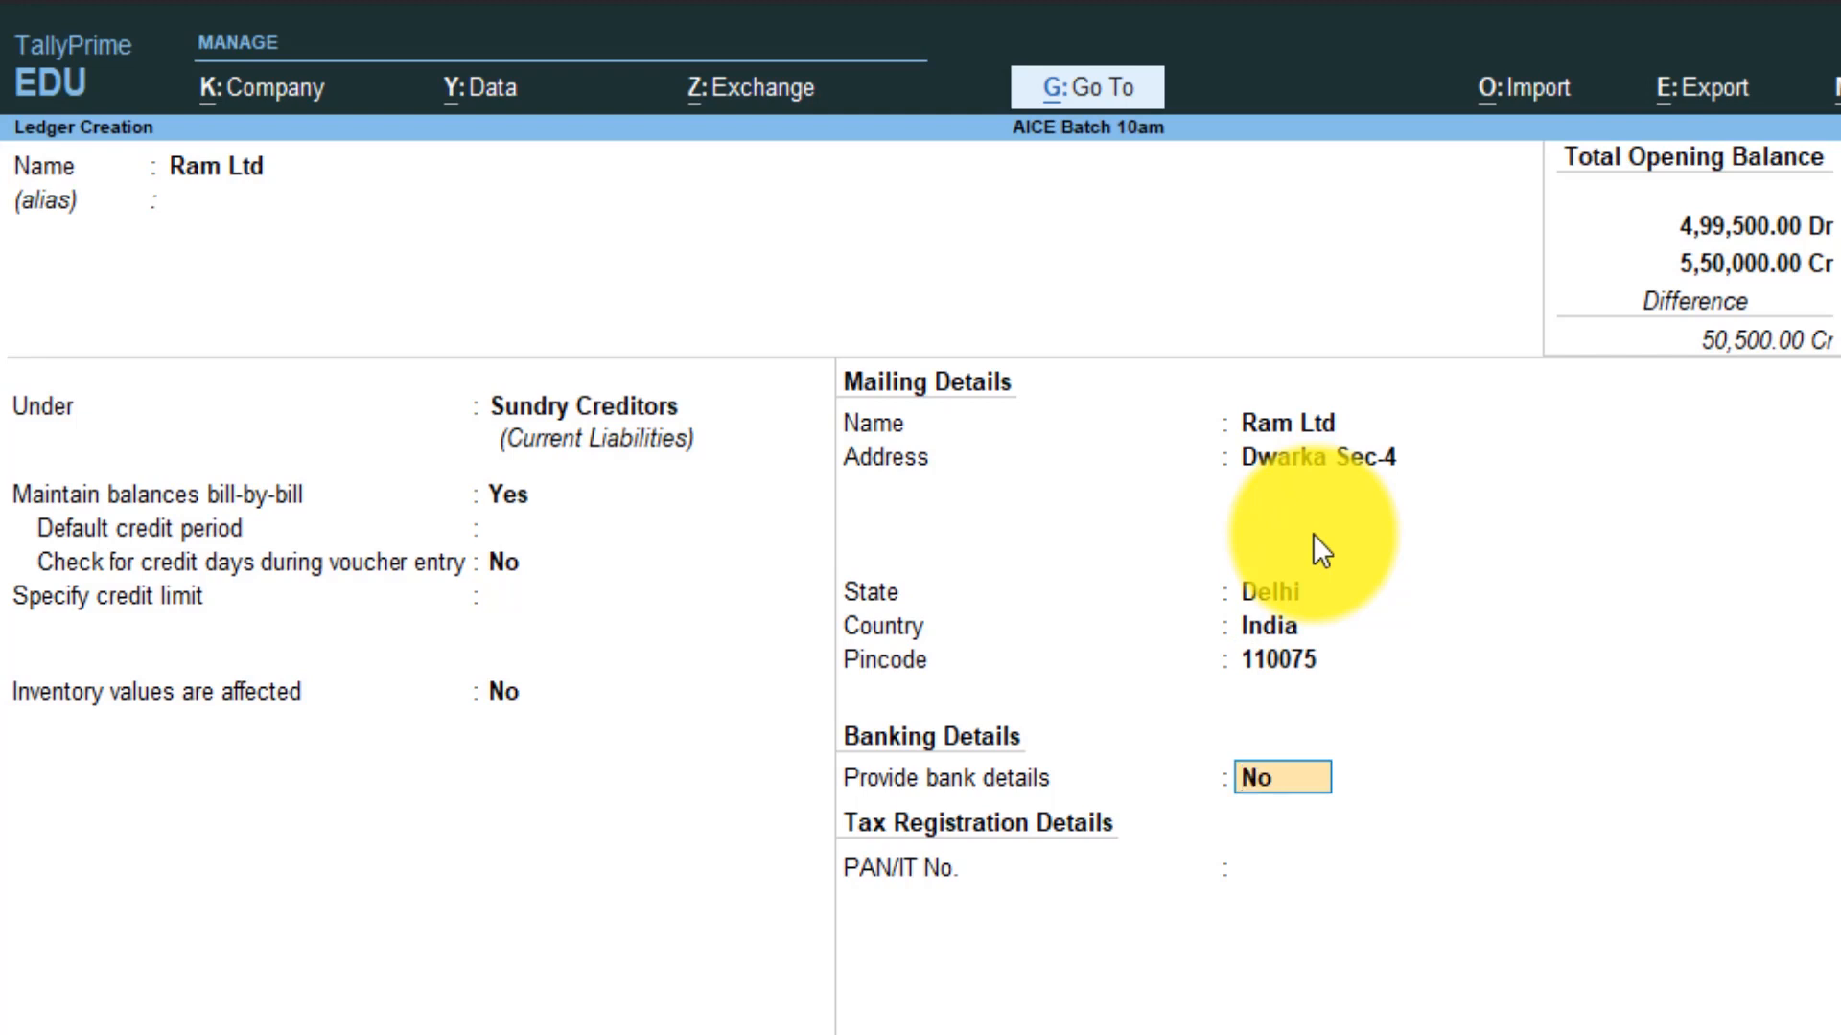
Keep bank details at No and the PAN empty, and enter an opening balance of 70,000 Cr to open its bill-wise breakup.
{"action": "key", "text": "Return"}
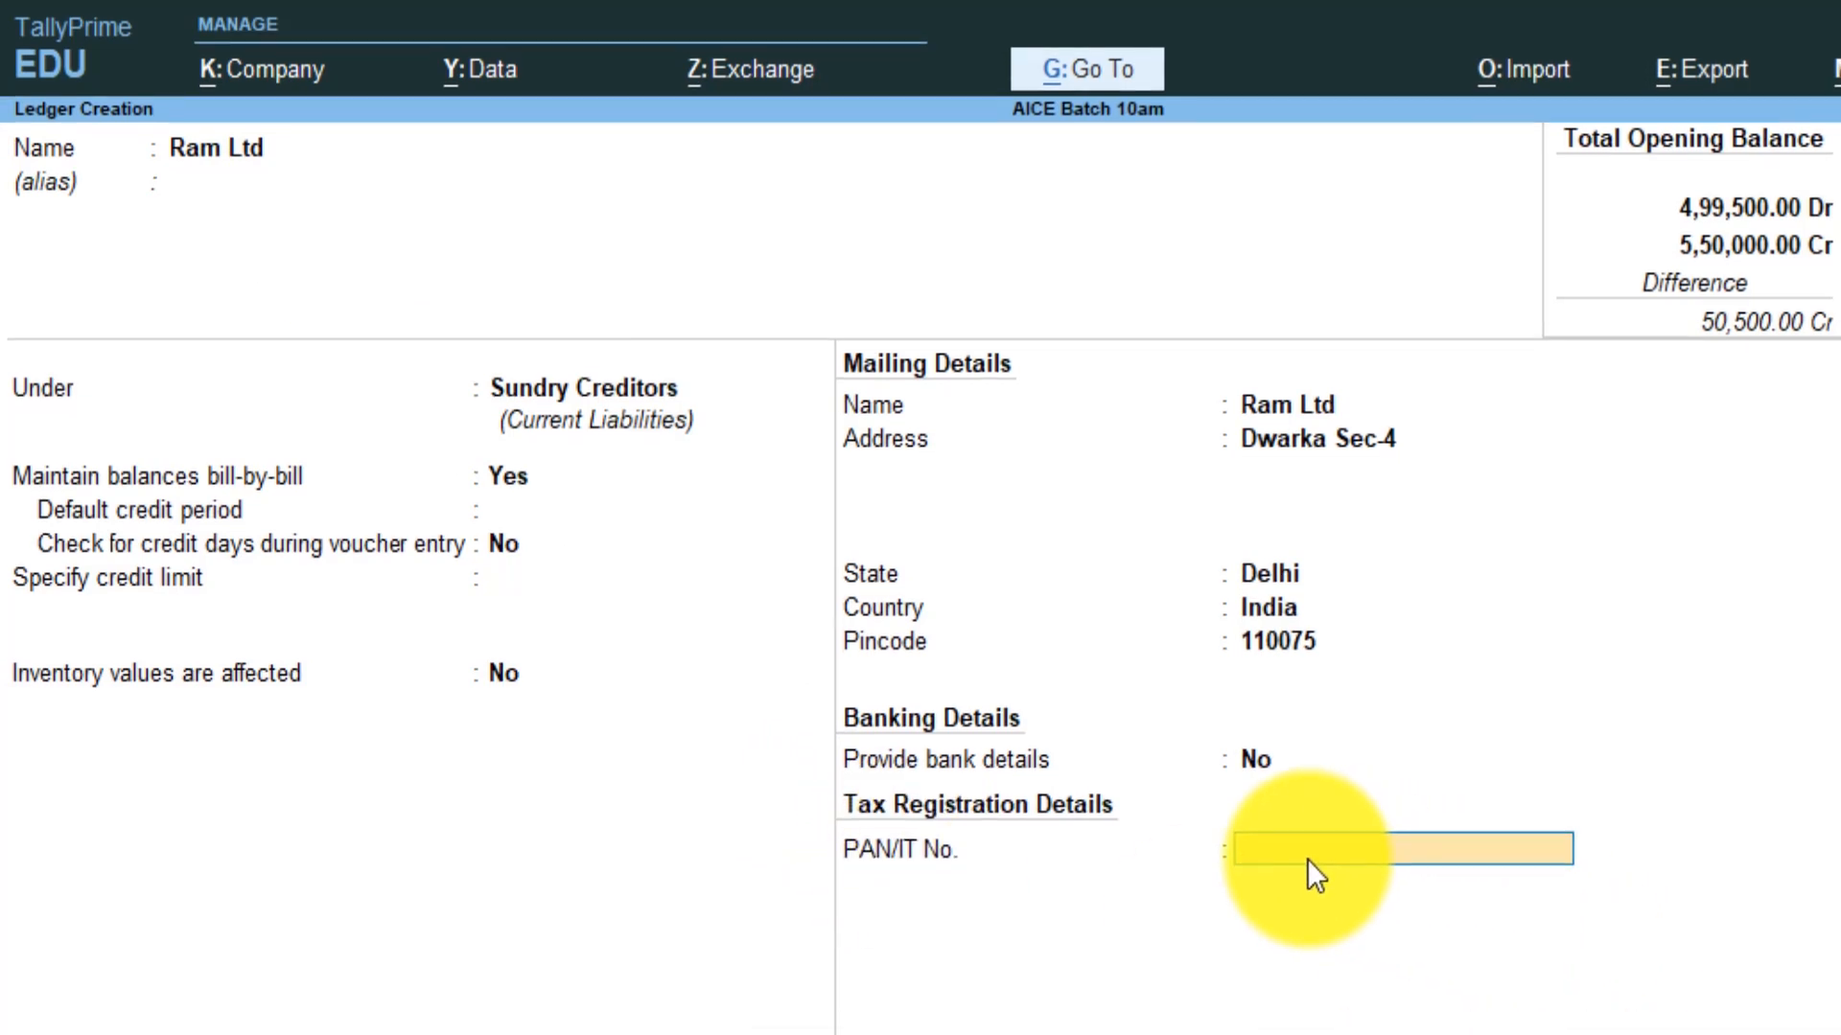
{"action": "key", "text": "Return"}
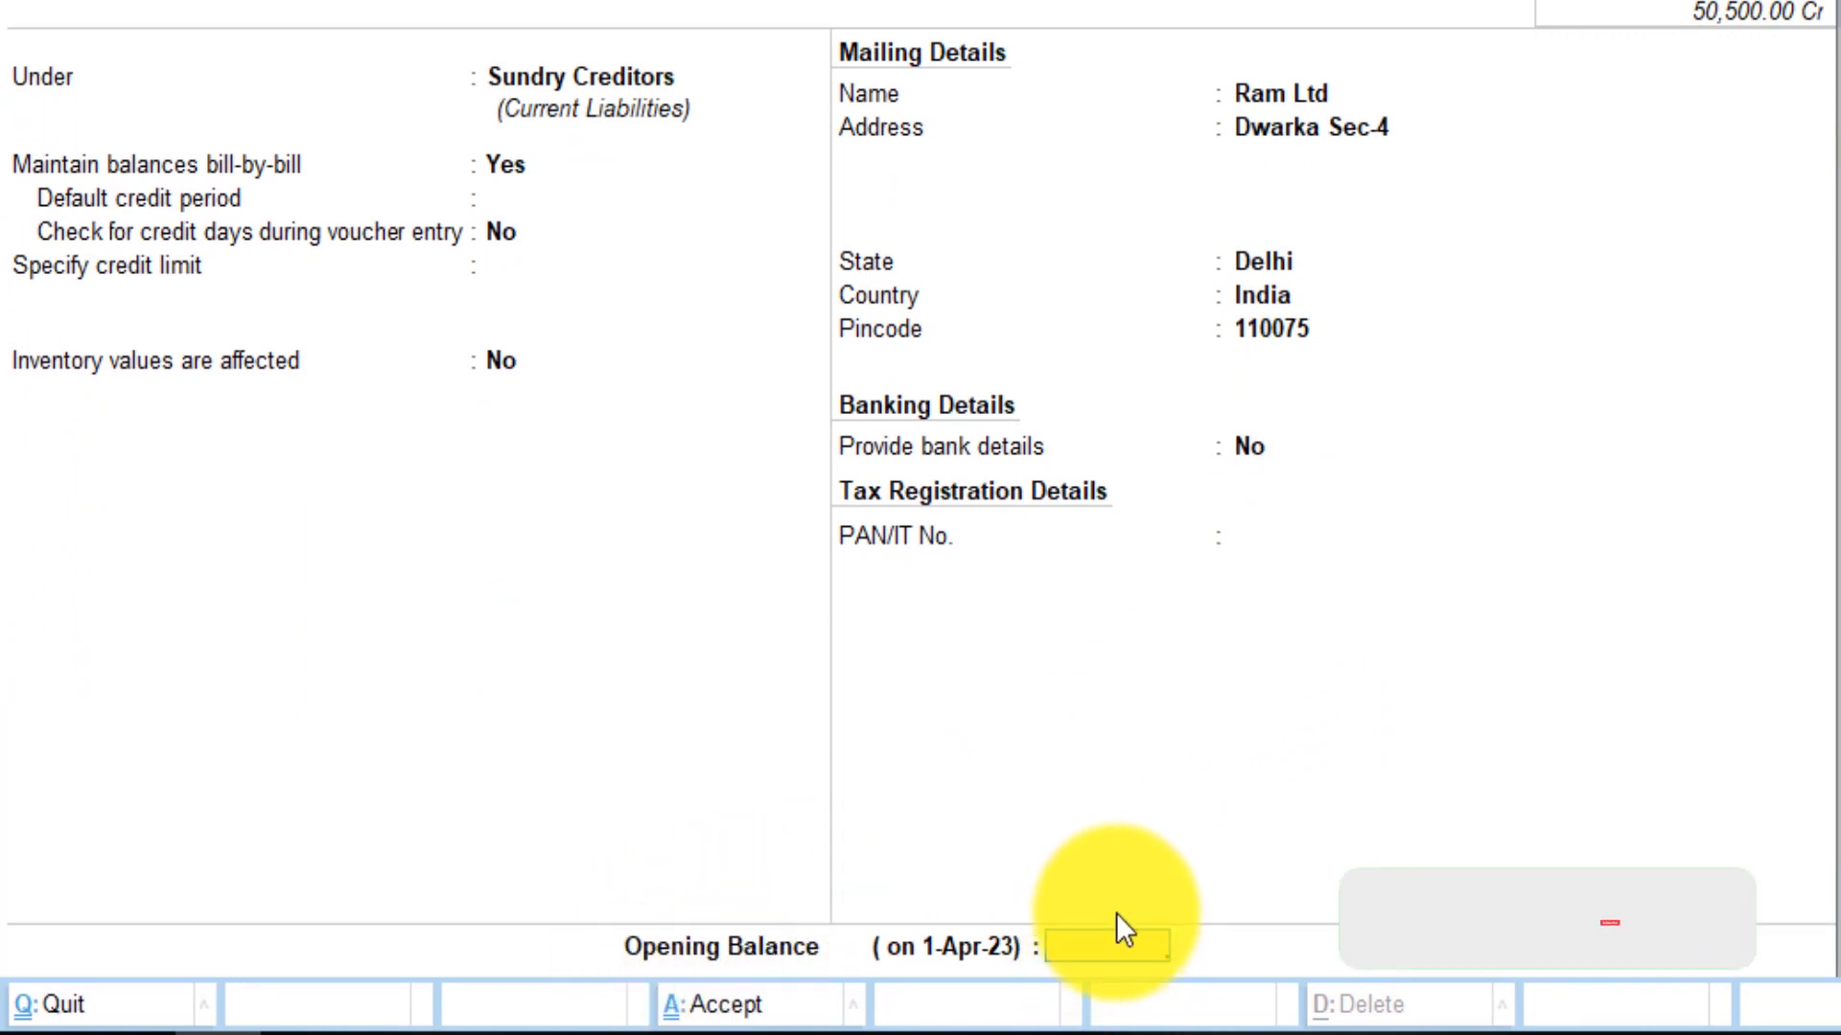
{"action": "key", "text": "Return"}
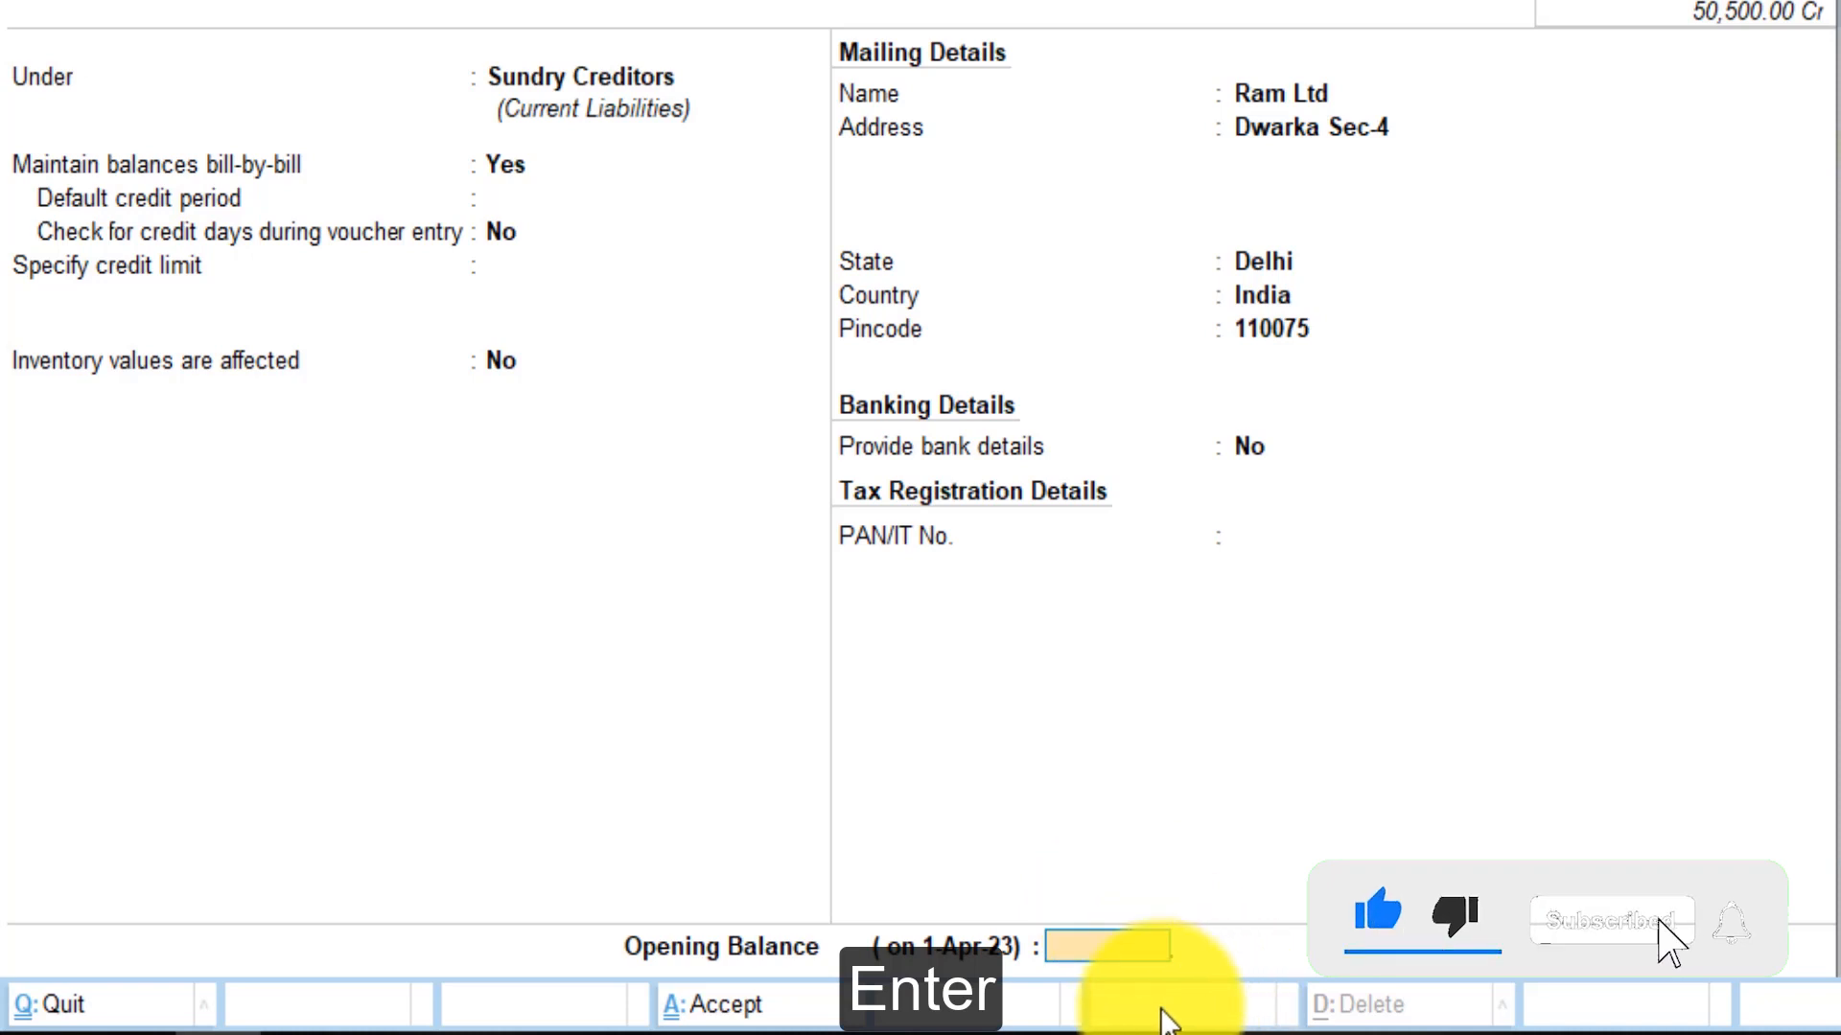
{"action": "type", "text": "70,00"}
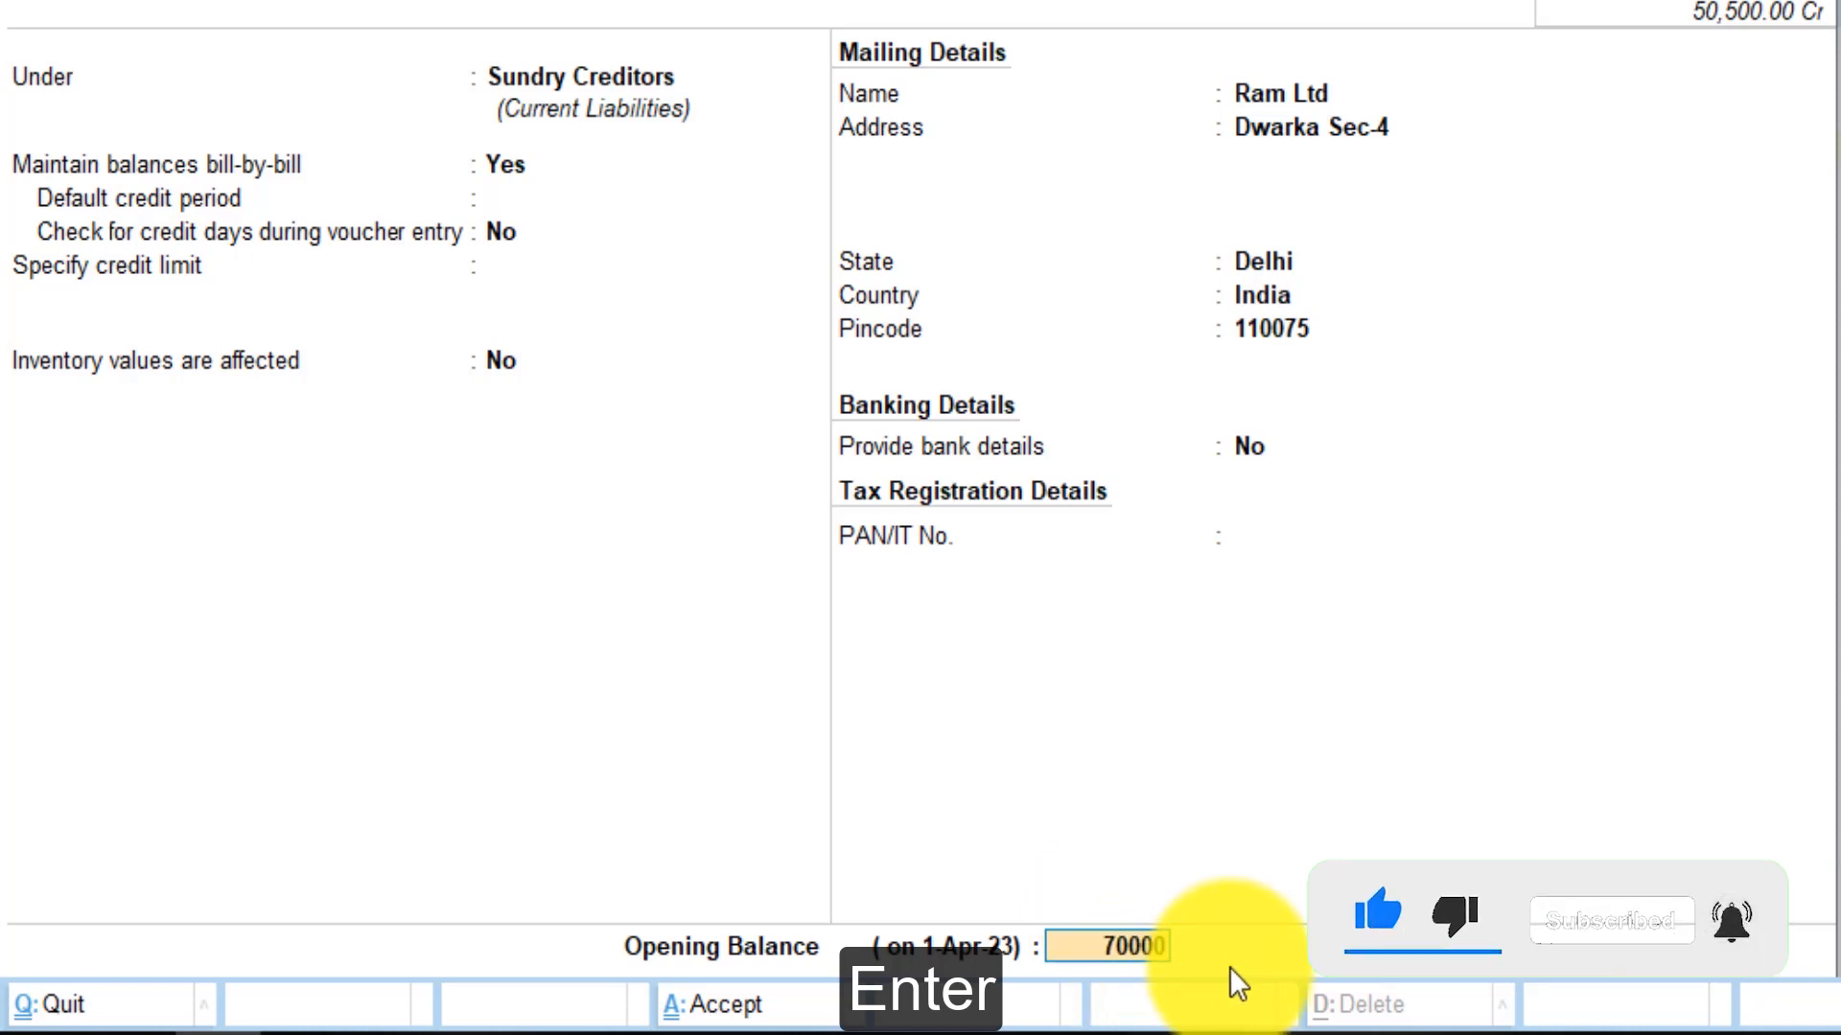
{"action": "key", "text": "Return"}
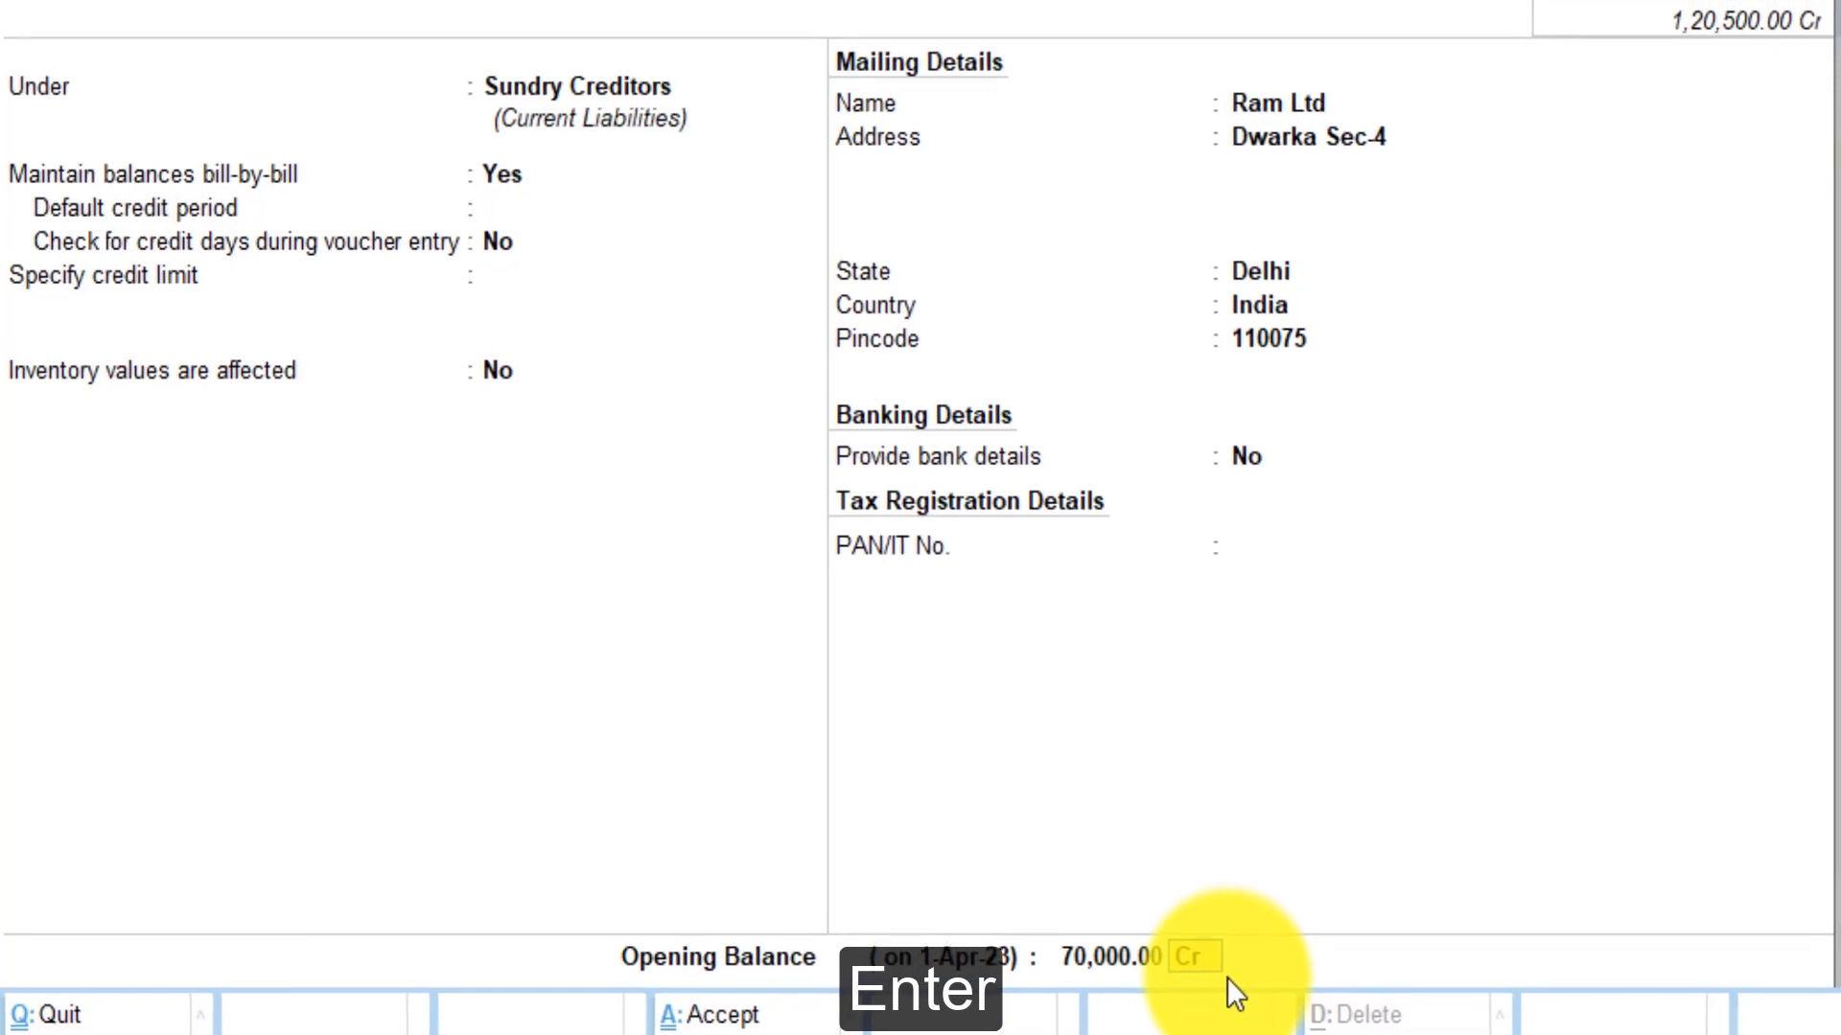
{"action": "key", "text": "Return"}
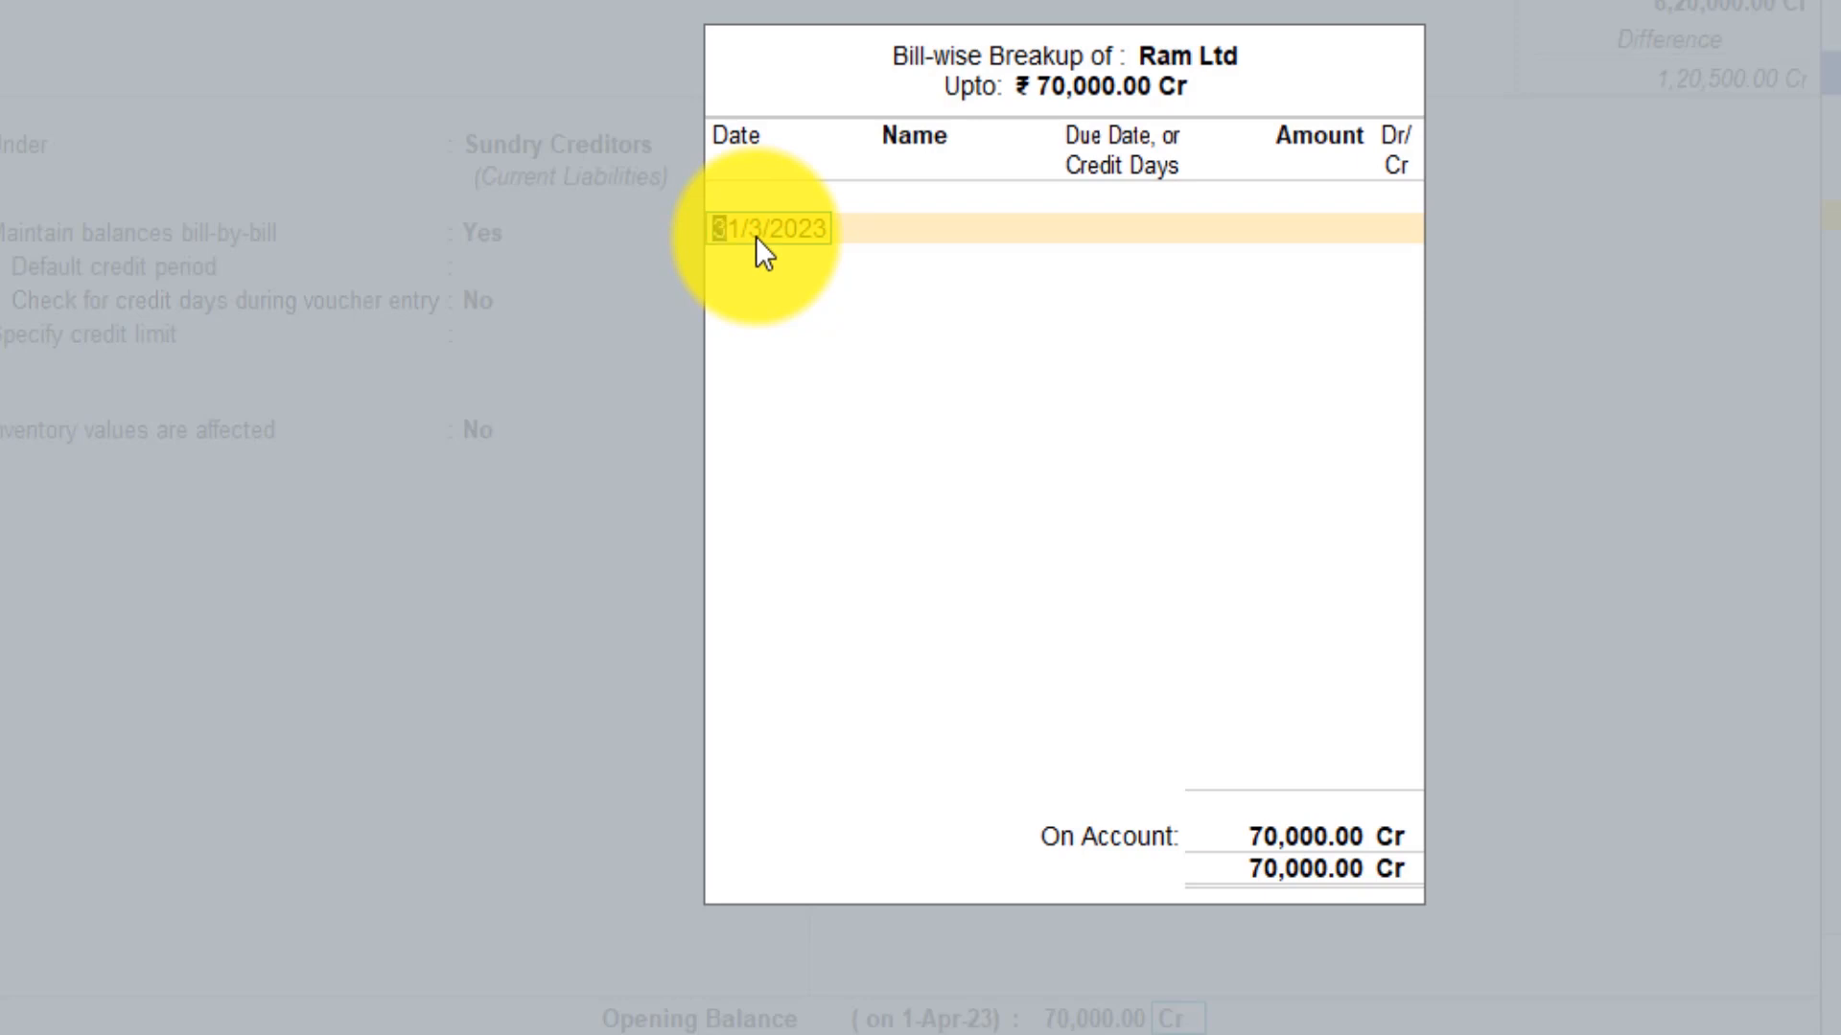
Record the first opening bill dated 31/3/2023 as Ram/001/450 with the preset due date and an amount of 25,000 Cr.
{"action": "key", "text": "Return"}
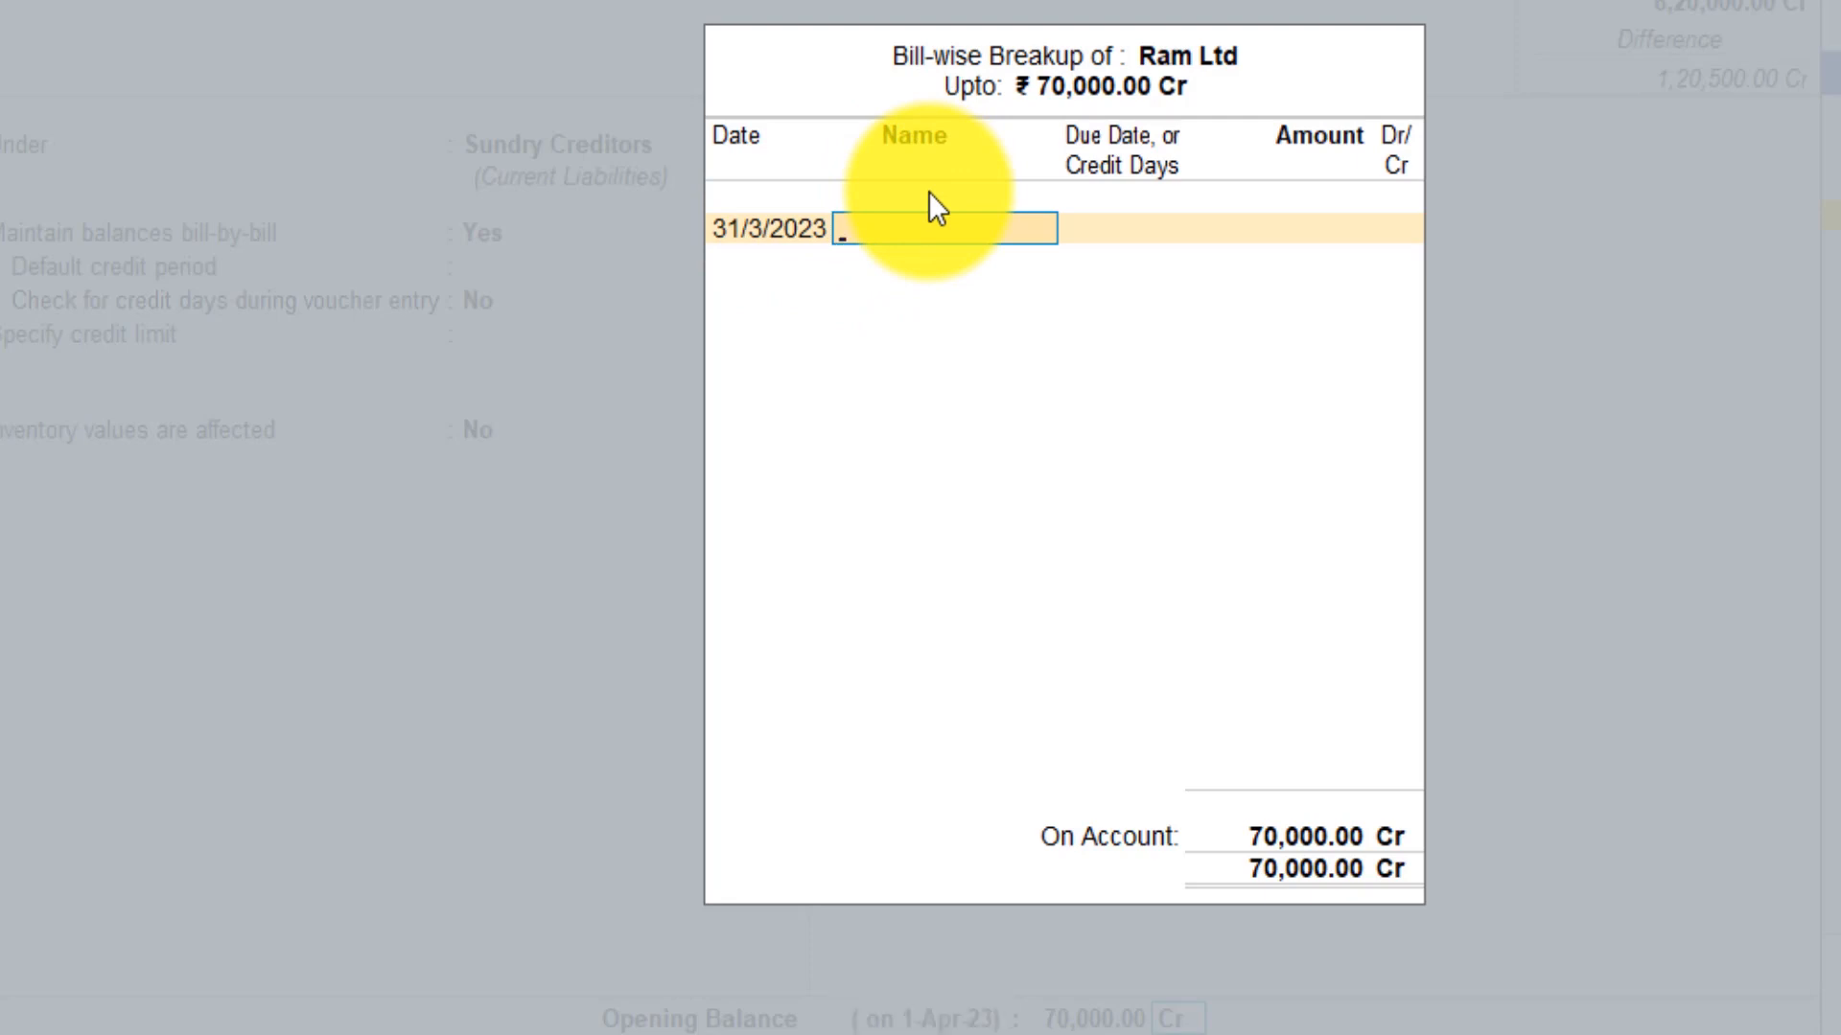
{"action": "type", "text": "Ram/001/450"}
{"action": "key", "text": "Return"}
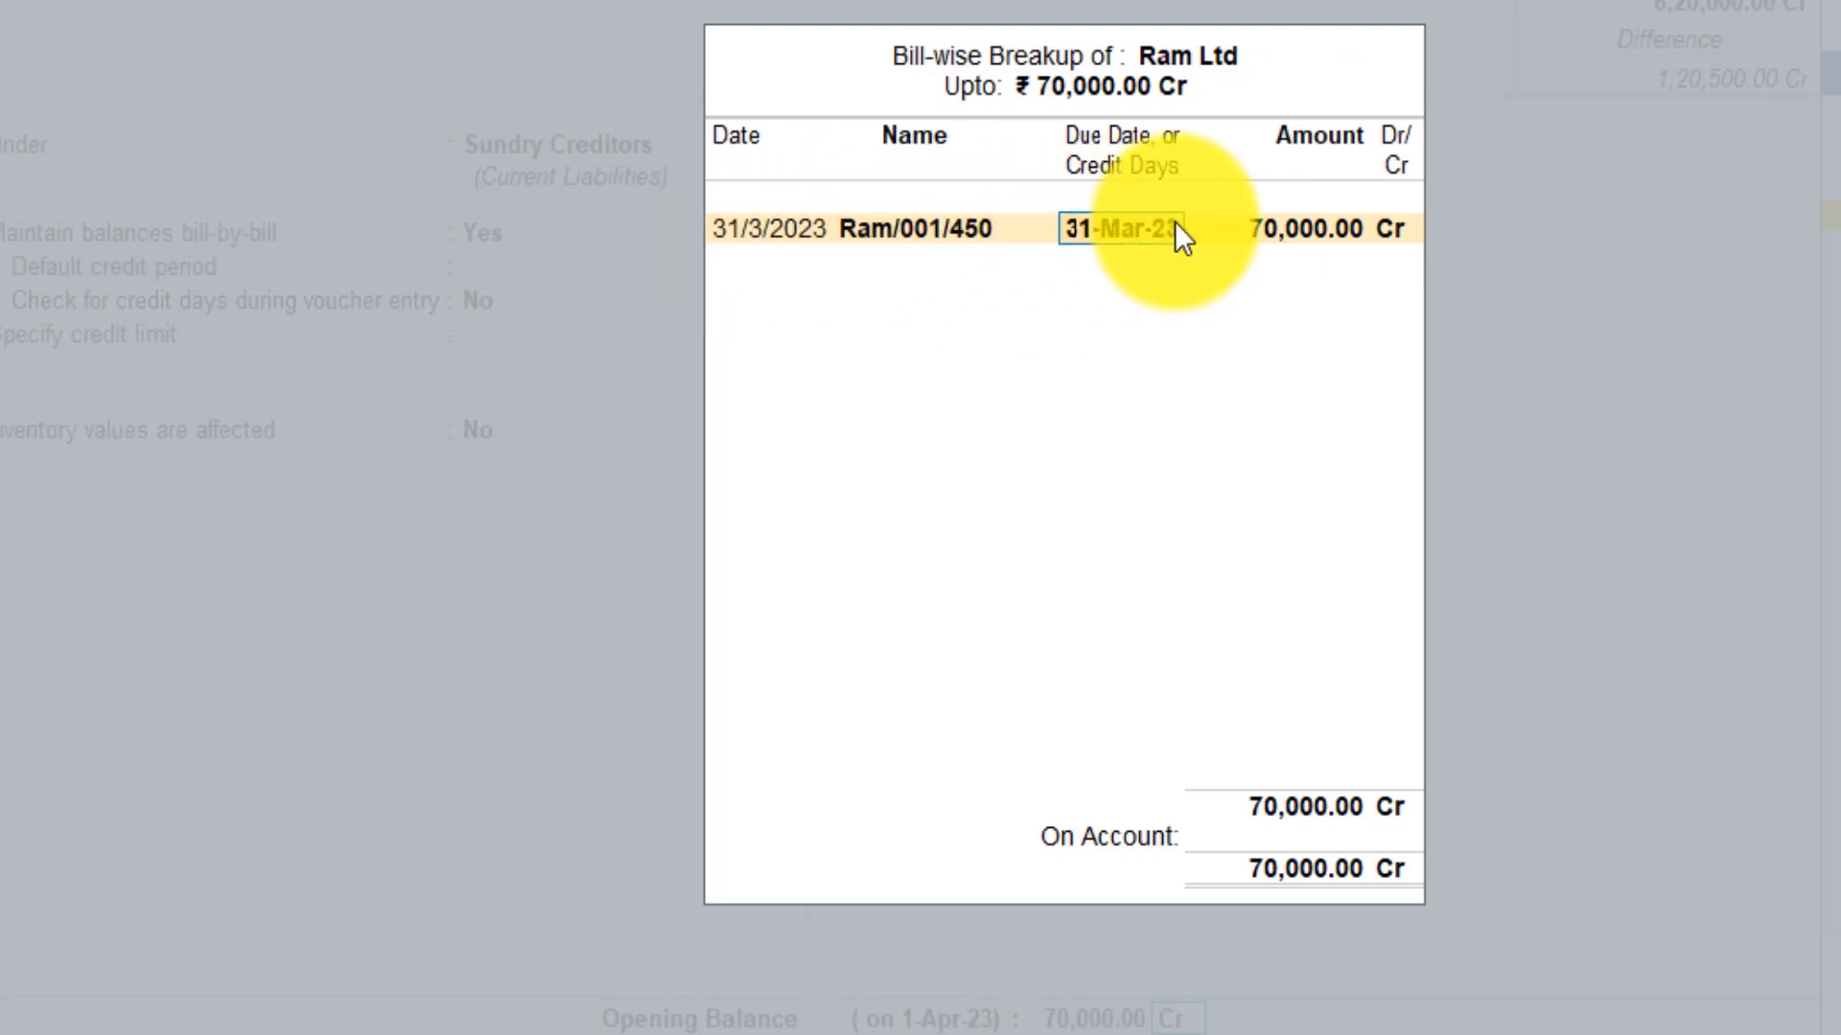
{"action": "key", "text": "Return"}
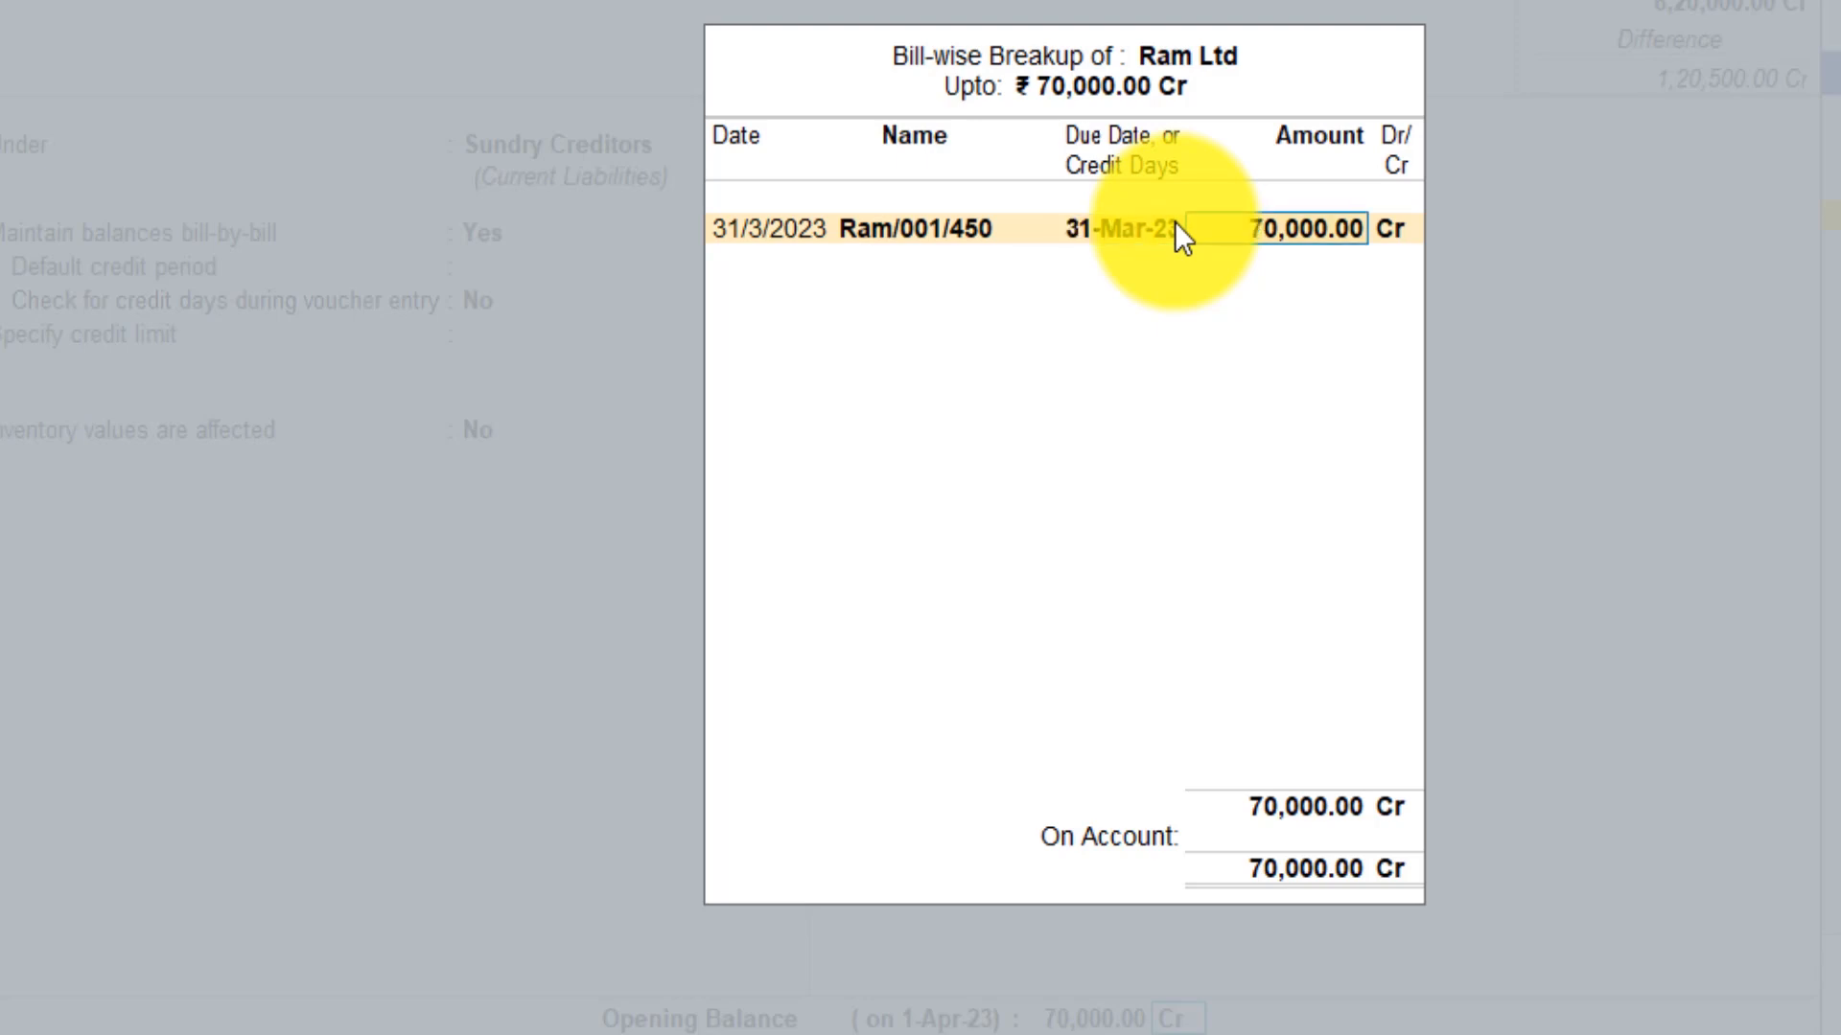
{"action": "type", "text": "25,000"}
{"action": "key", "text": "Return"}
{"action": "key", "text": "Return"}
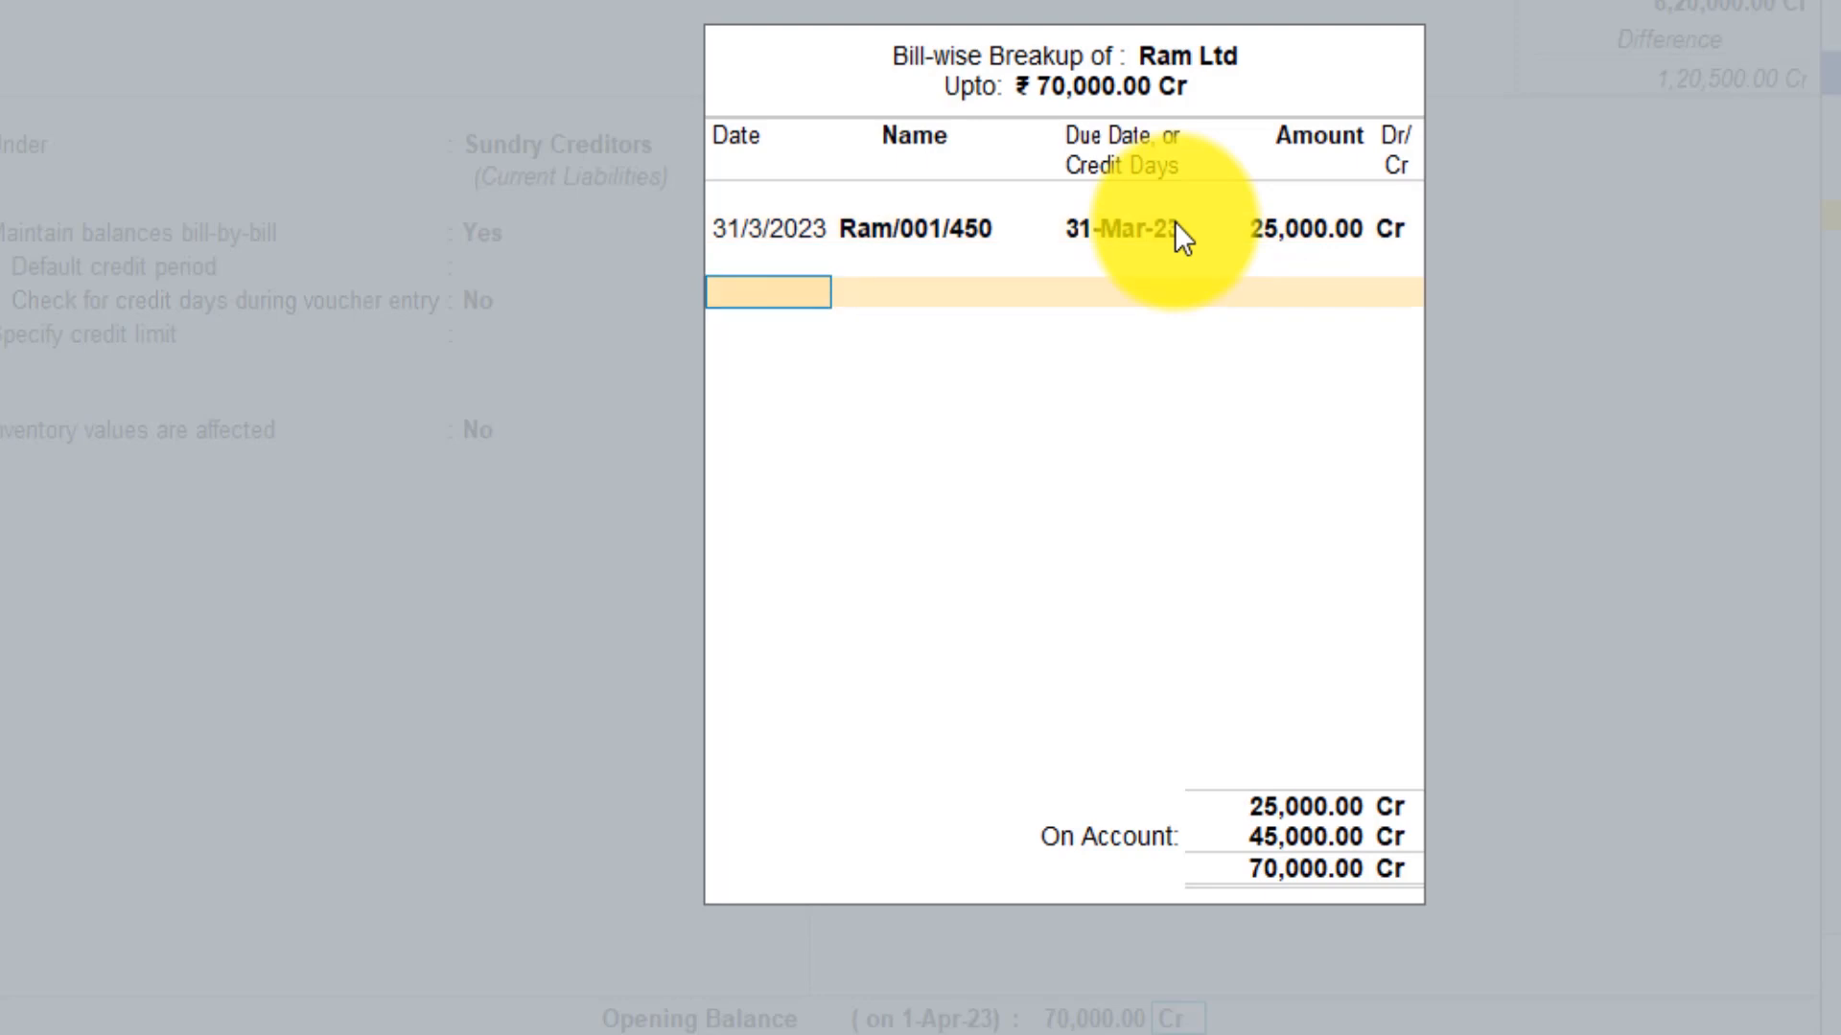
Add a second bill dated 31/3/23 named Ram/001/451, keeping the preset due date, for 30,000 Cr.
{"action": "type", "text": "31/3/23"}
{"action": "key", "text": "Return"}
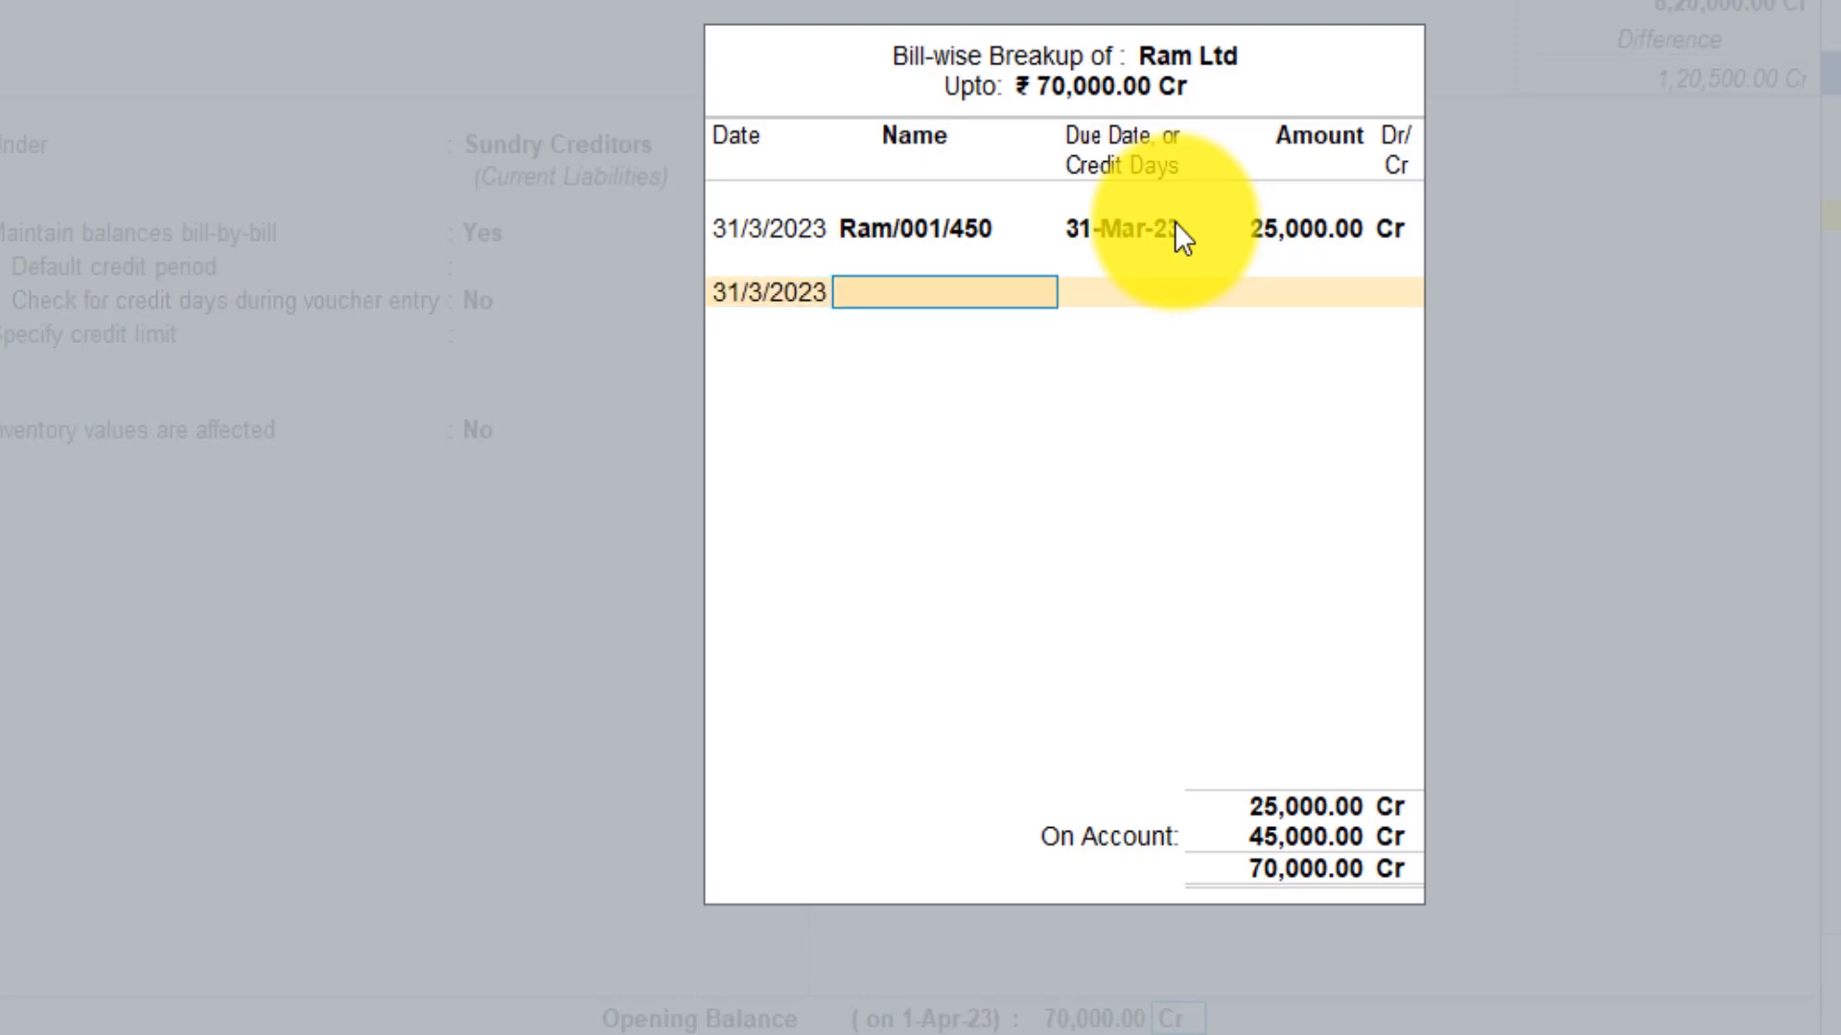
{"action": "type", "text": "Ram"}
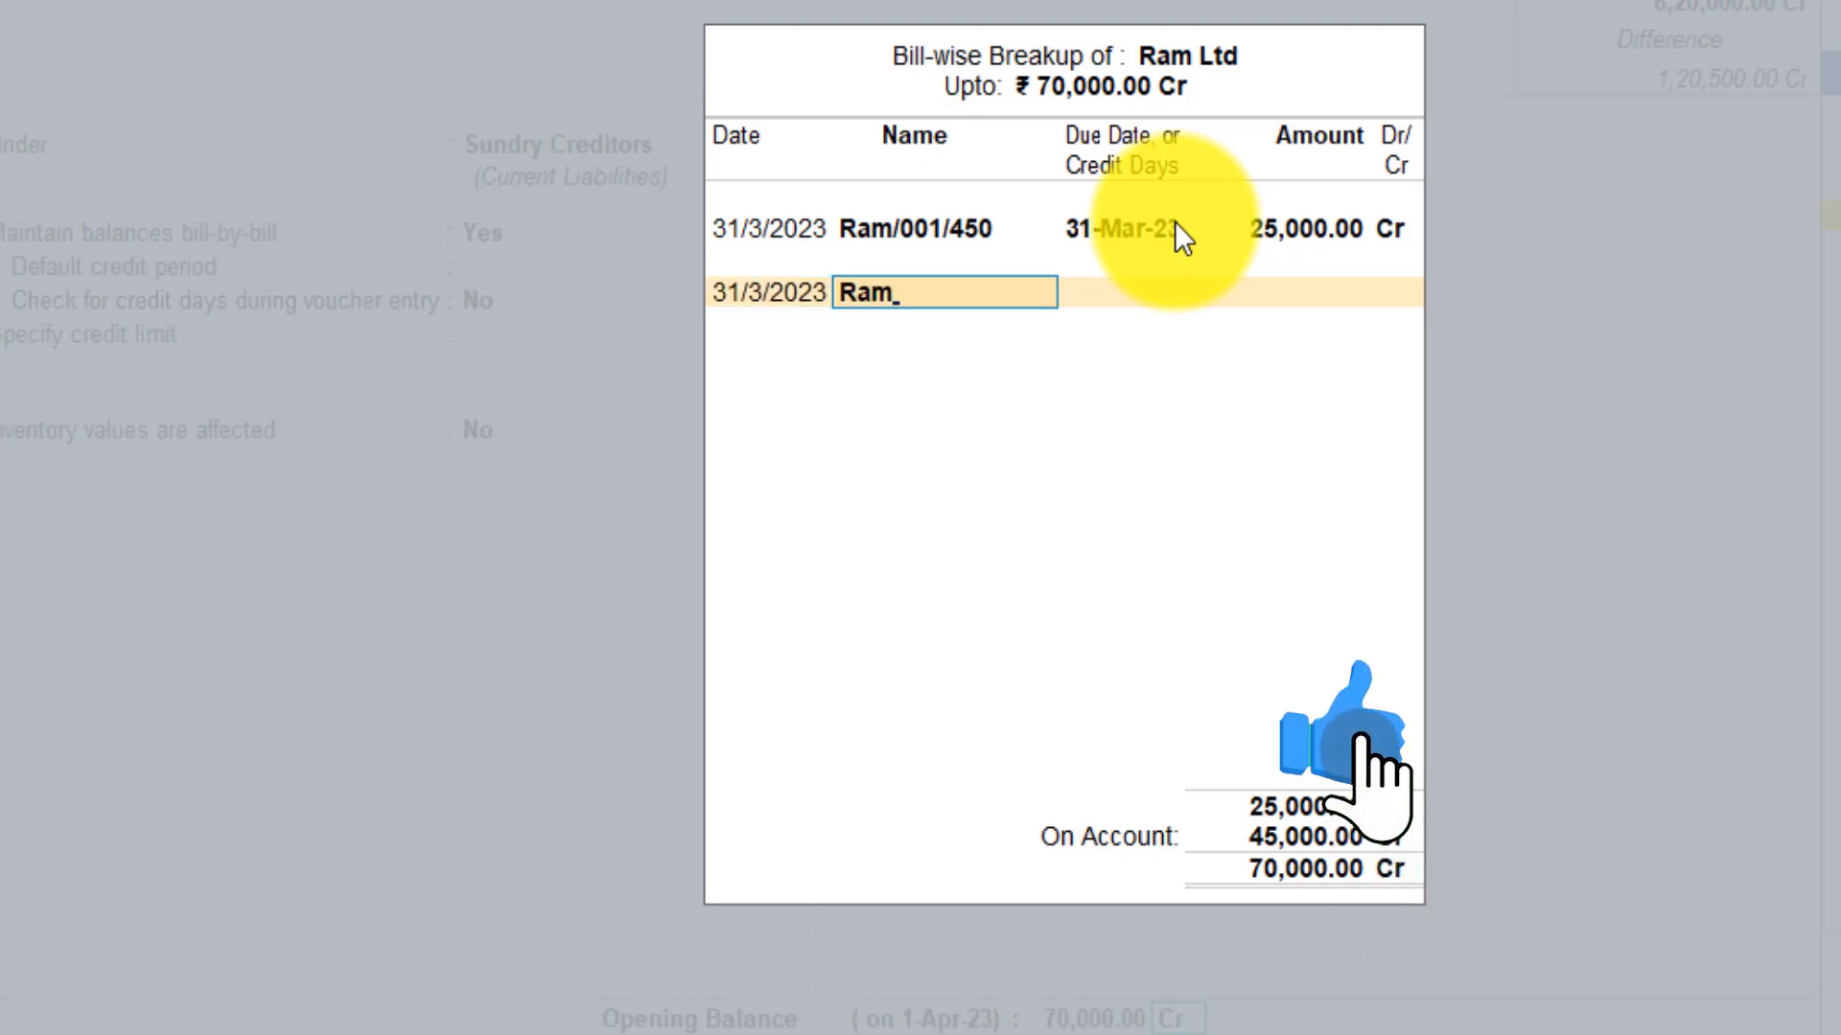
{"action": "type", "text": "/001/"}
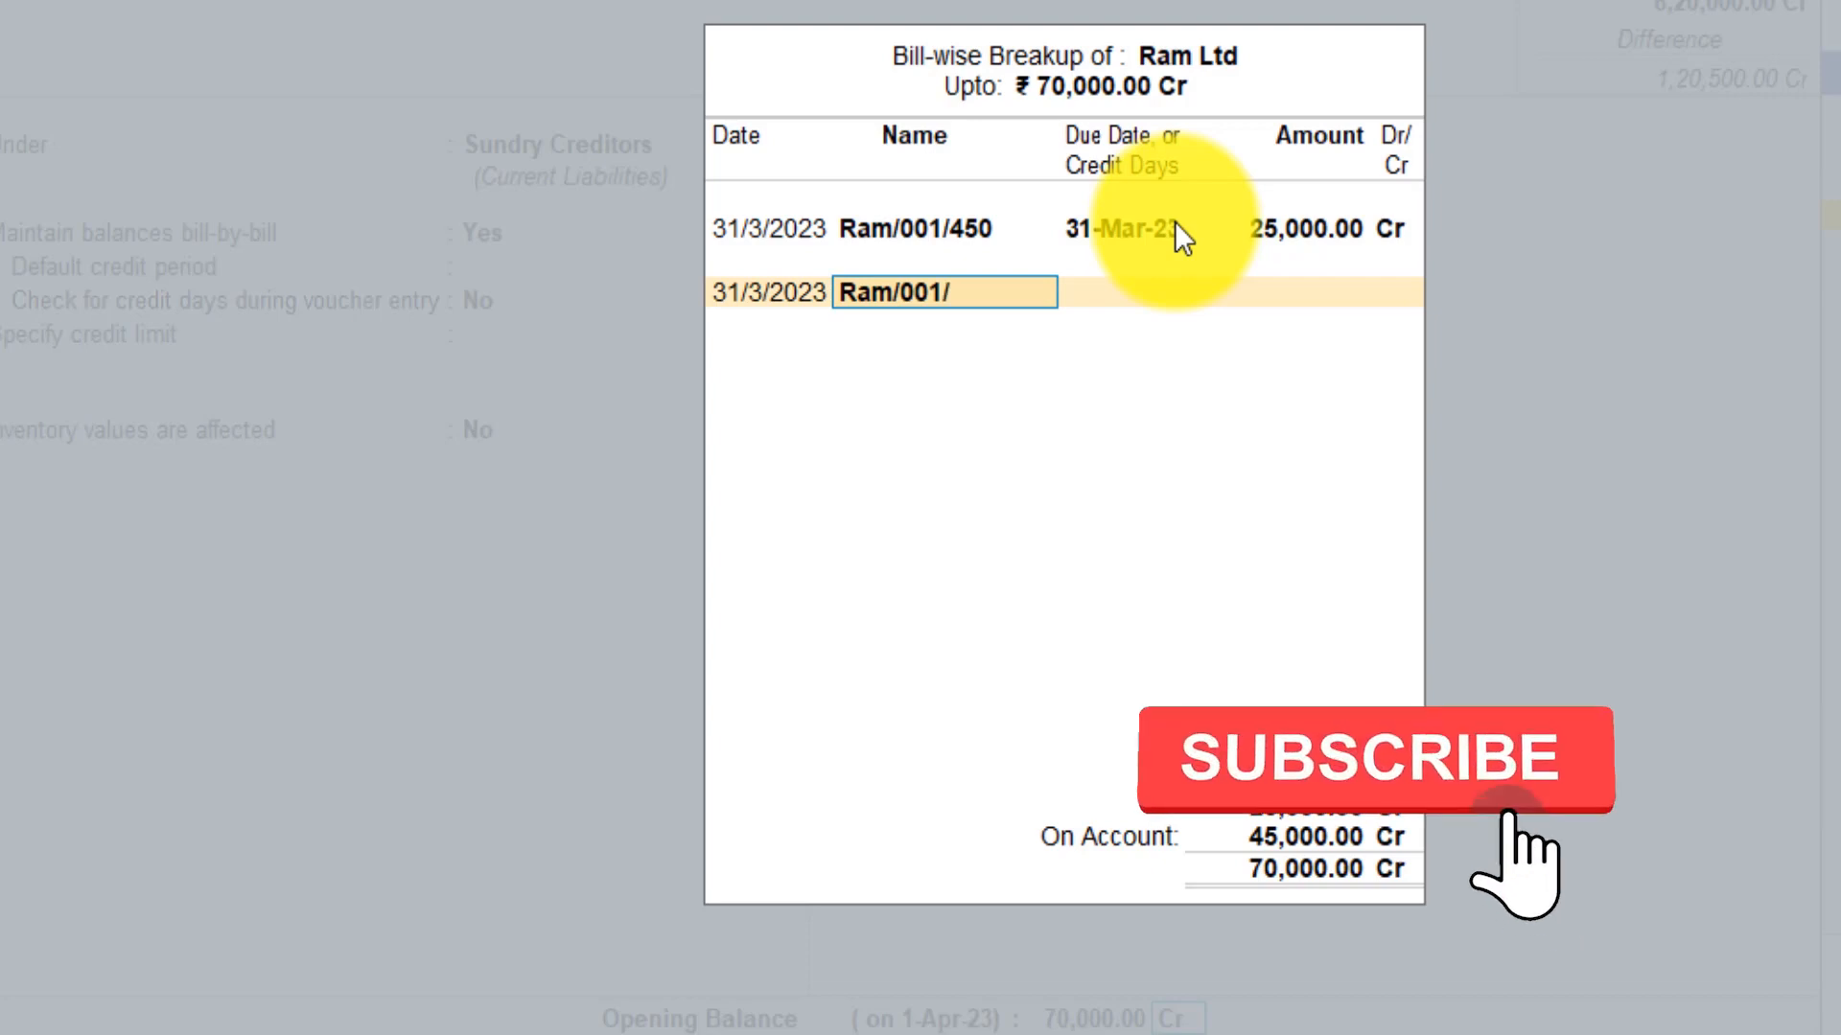
{"action": "type", "text": "451"}
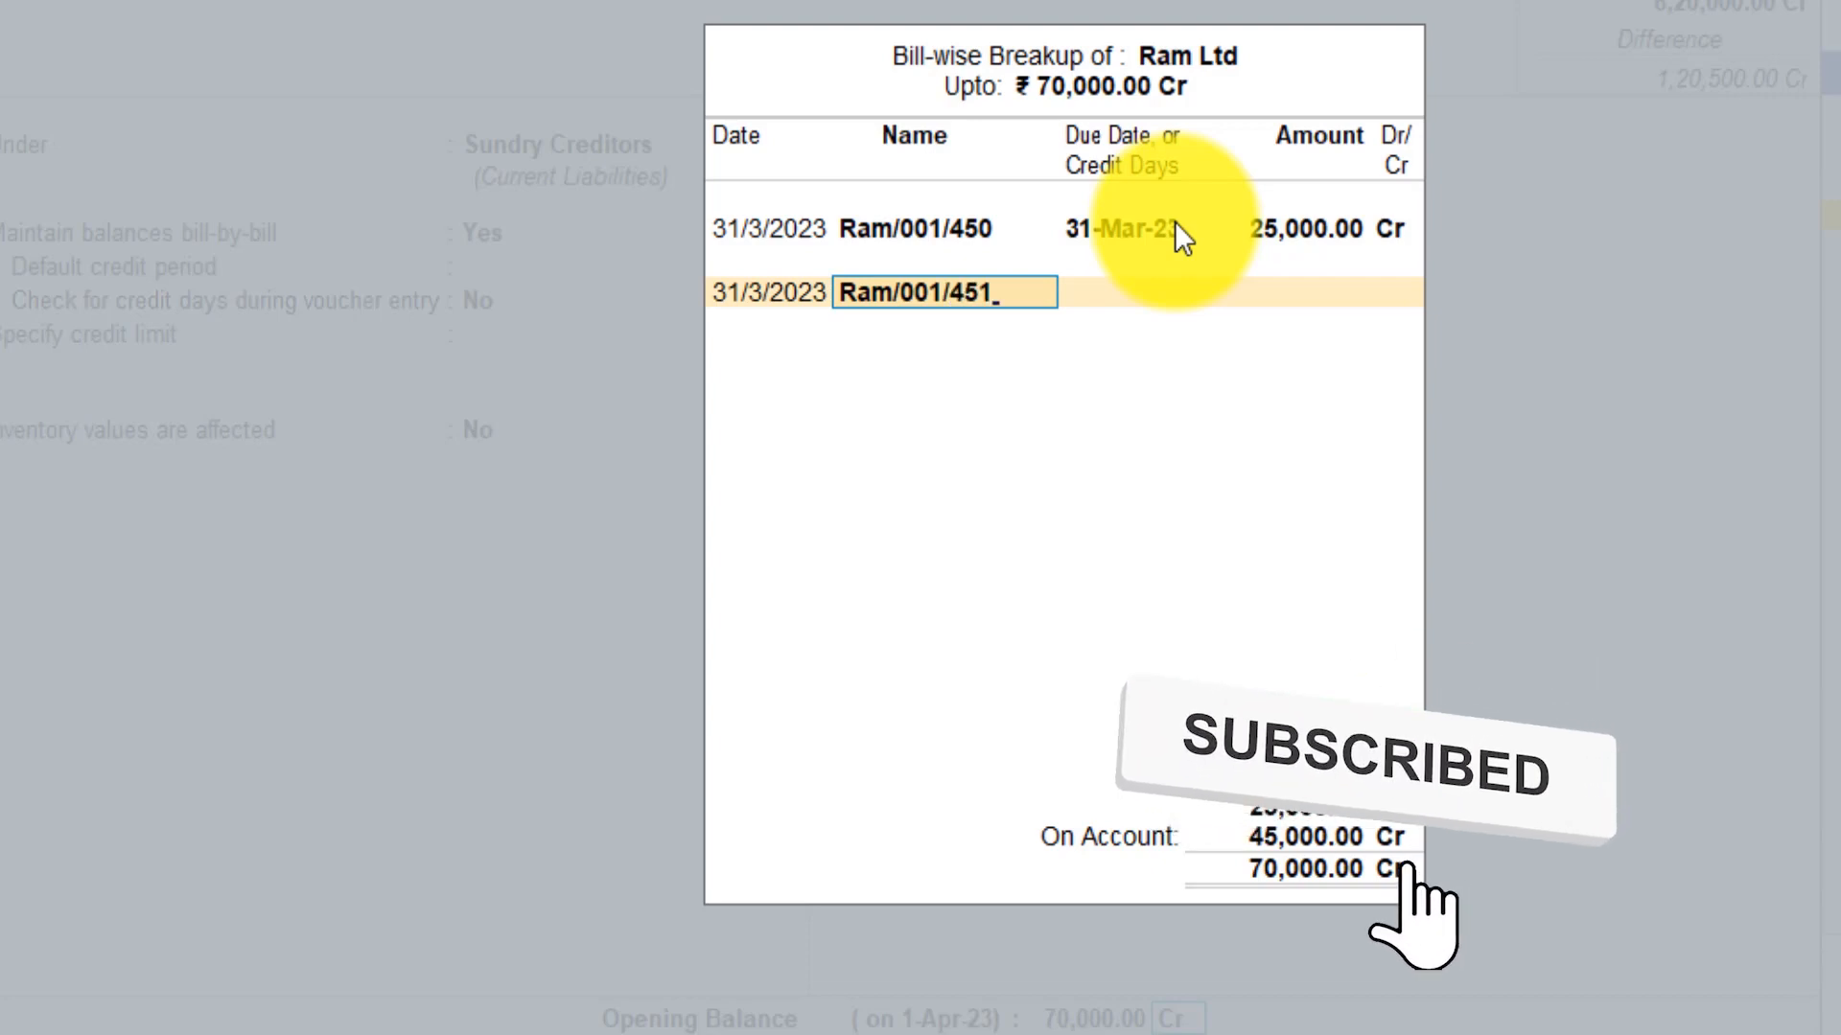
{"action": "key", "text": "Return"}
{"action": "key", "text": "Return"}
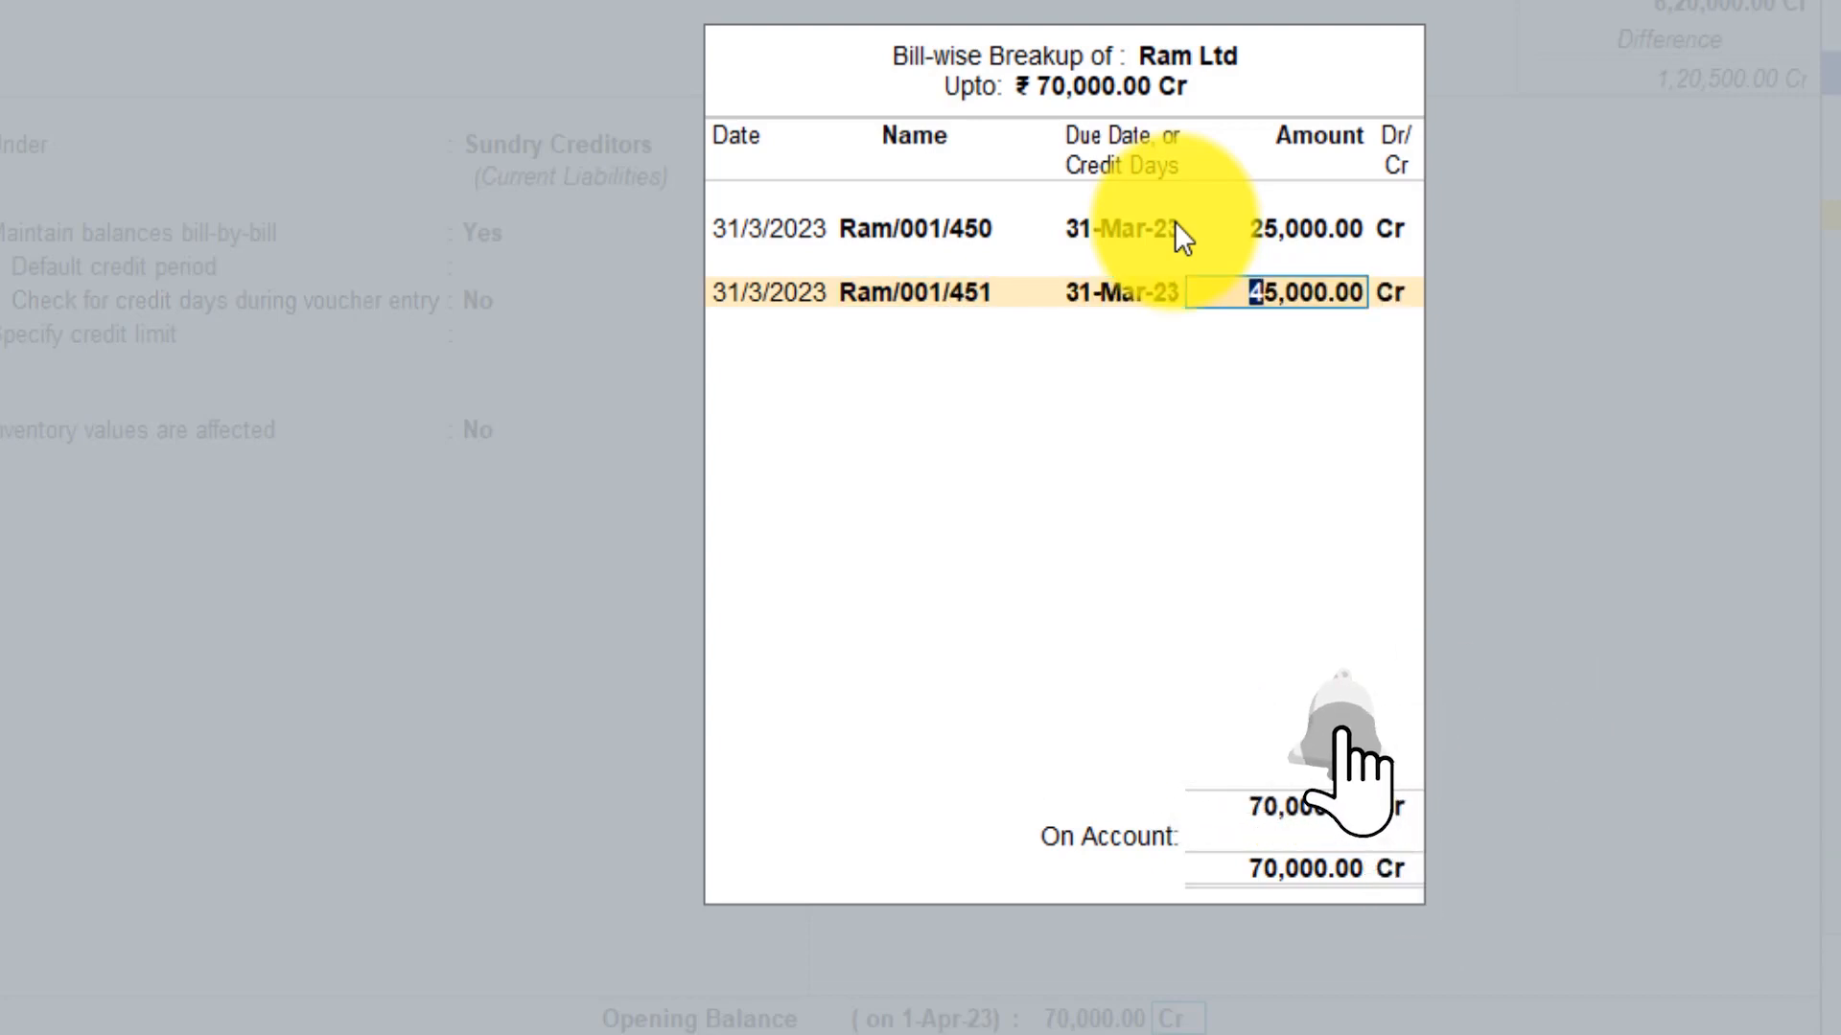
{"action": "type", "text": "30,00"}
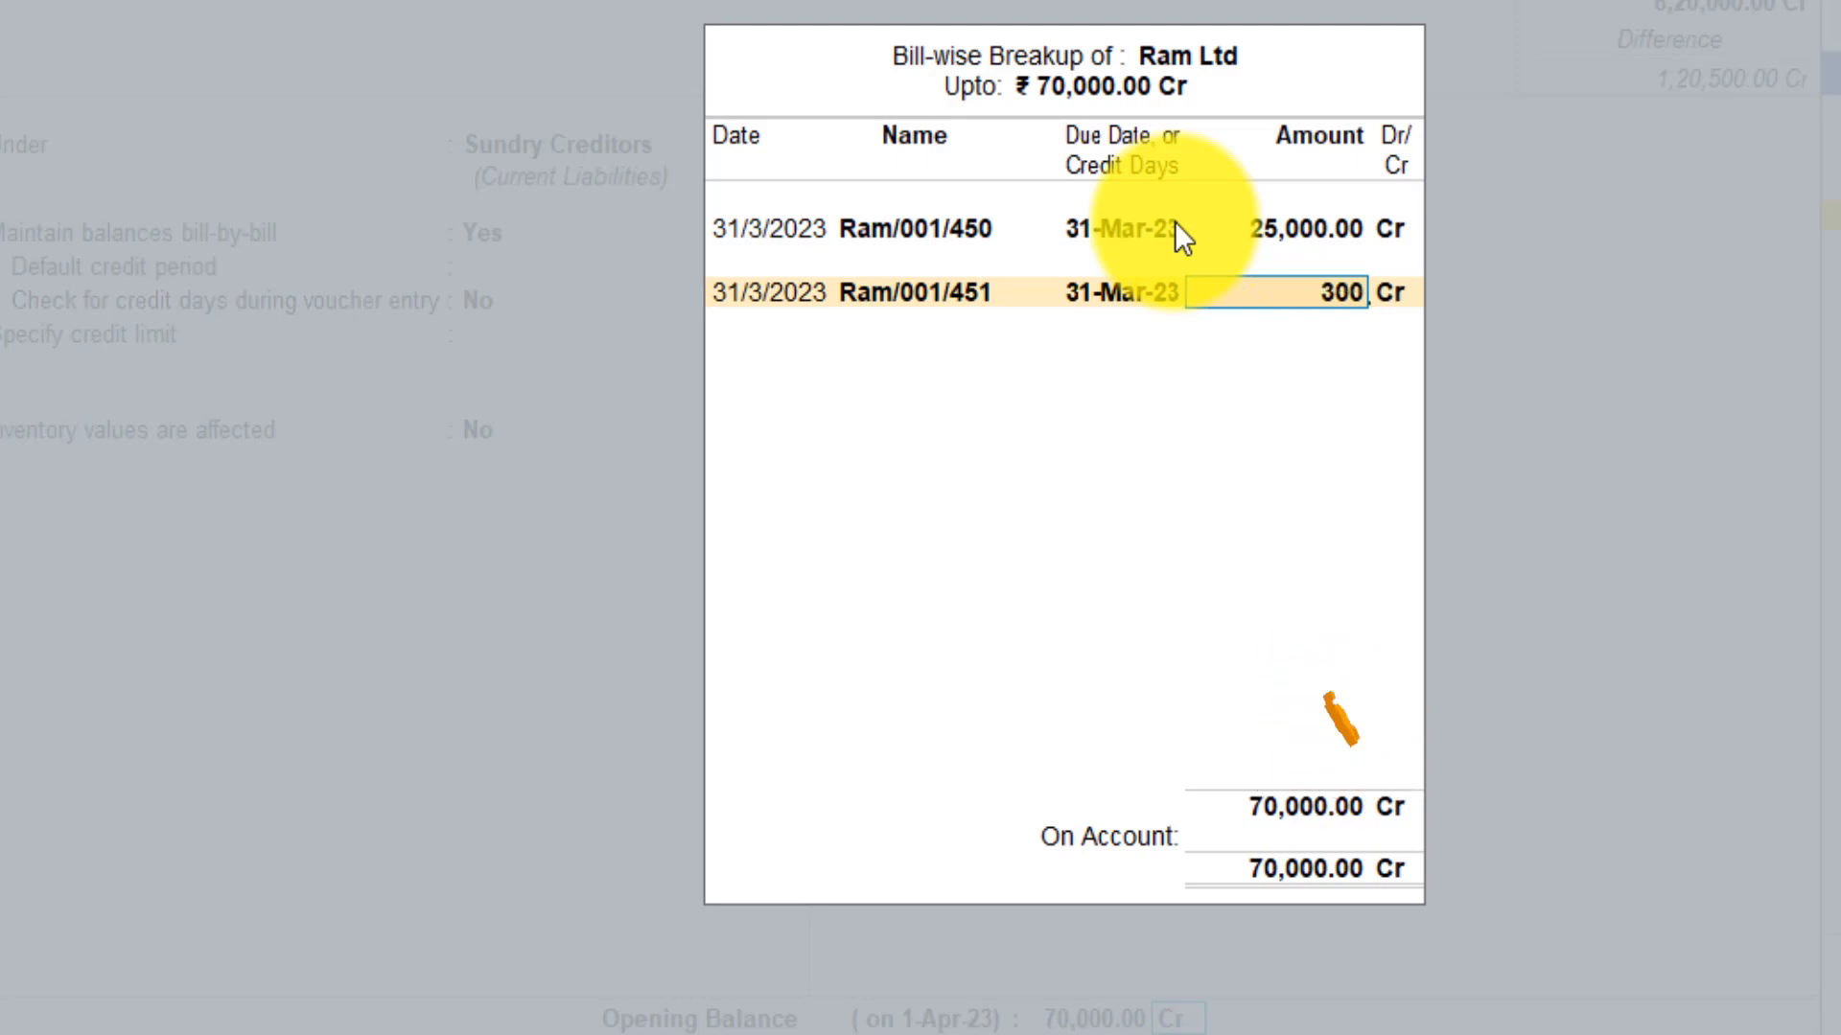
{"action": "type", "text": "0"}
{"action": "key", "text": "Return"}
{"action": "key", "text": "Return"}
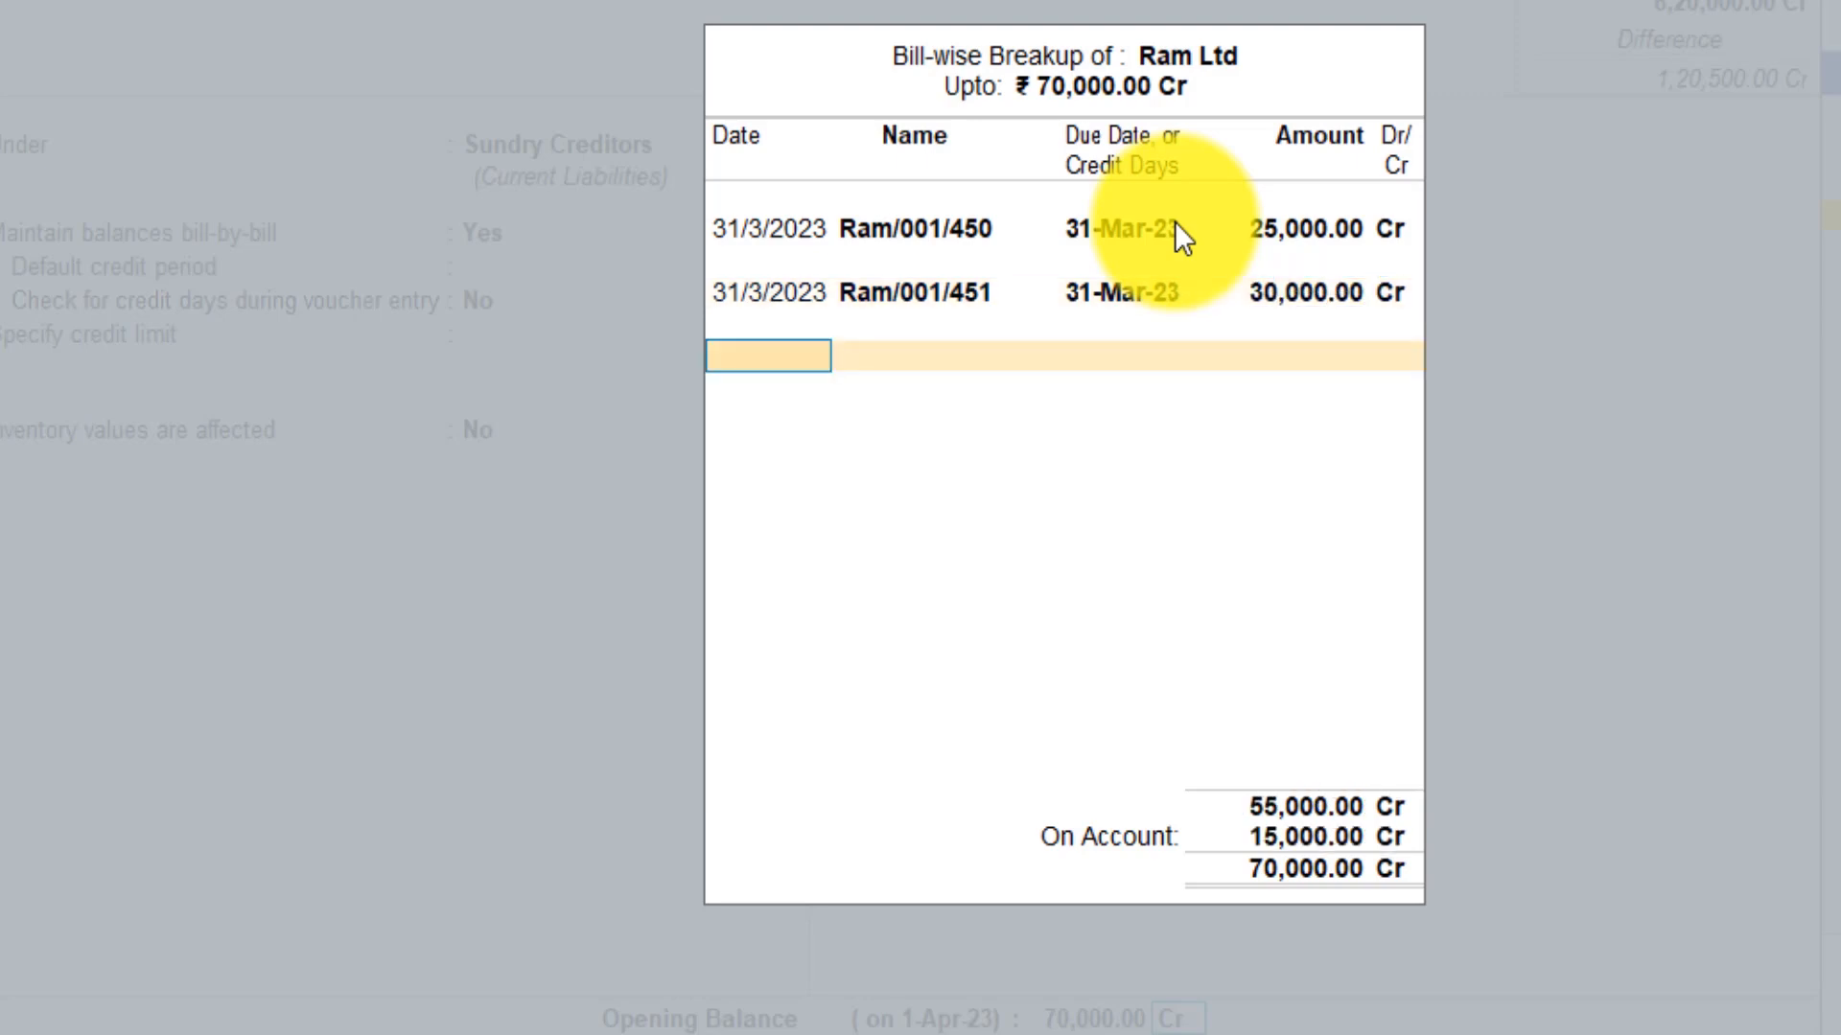
Add a third bill dated 31-3-23 named Ram/001/452 for the remaining 15,000 Cr and complete the bill-wise breakup.
{"action": "type", "text": "31-3-23"}
{"action": "key", "text": "Return"}
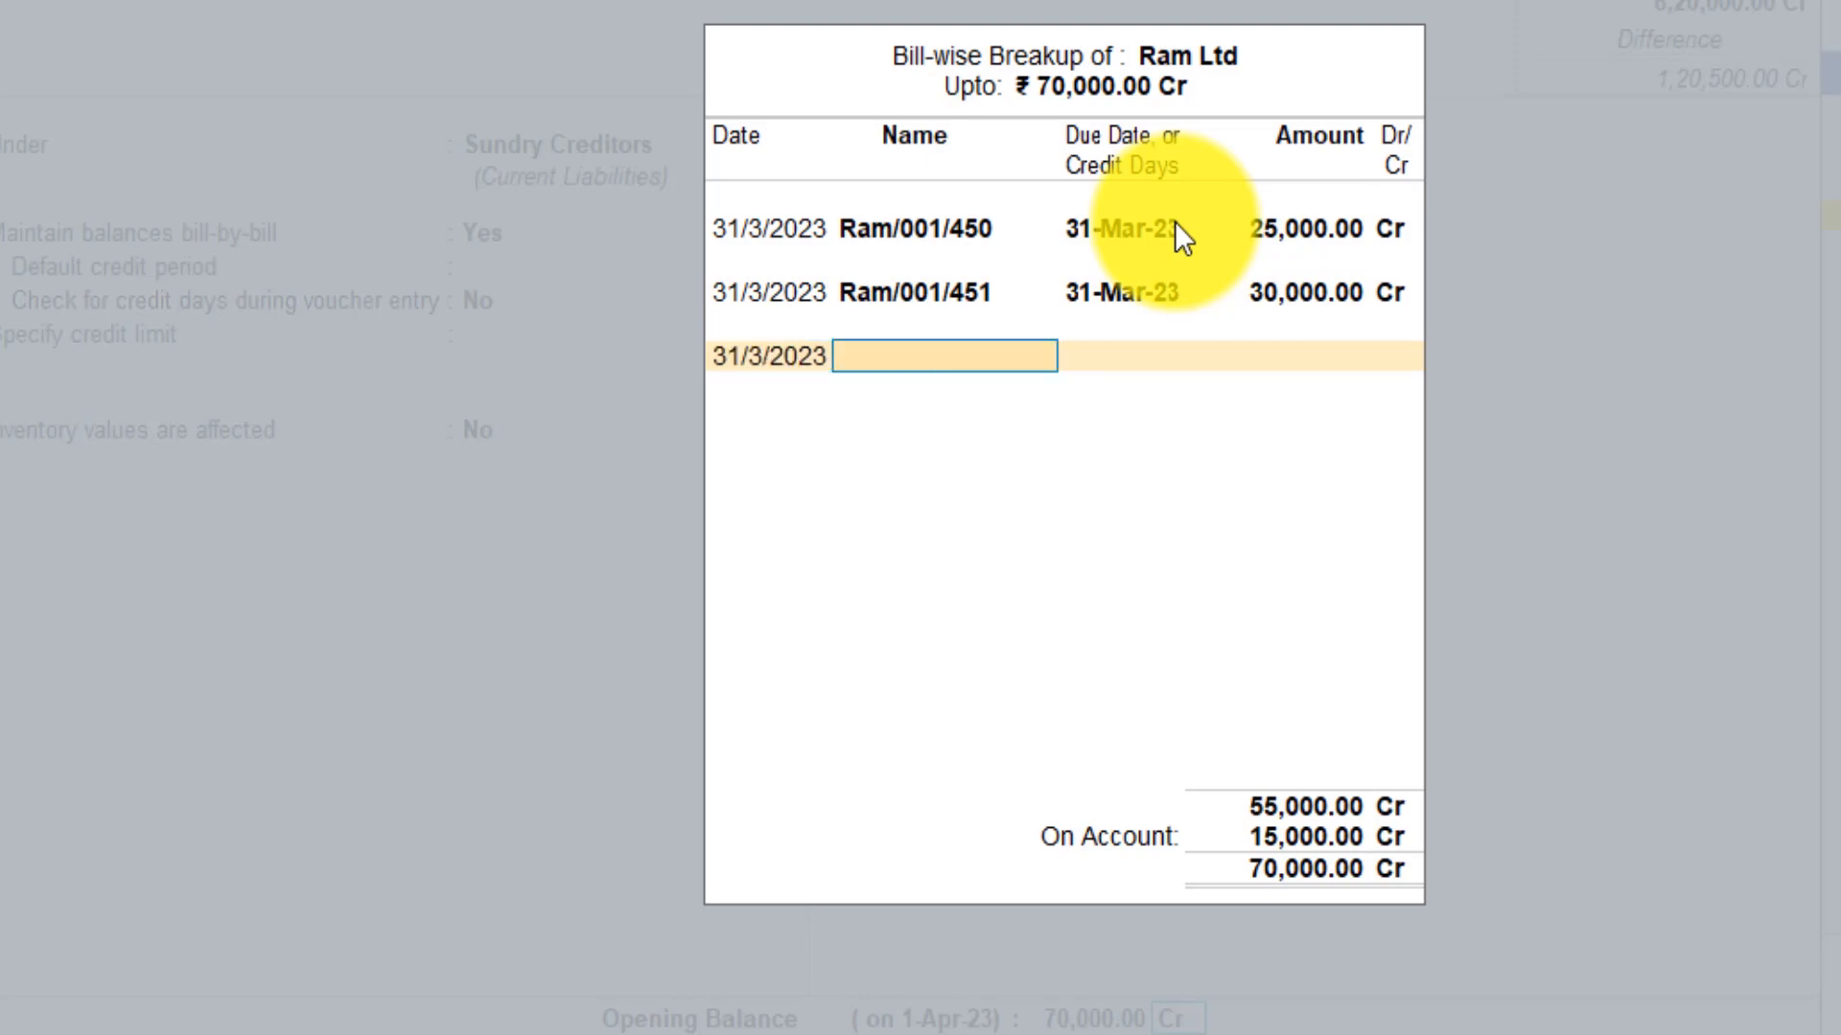
{"action": "type", "text": "Ram/001/"}
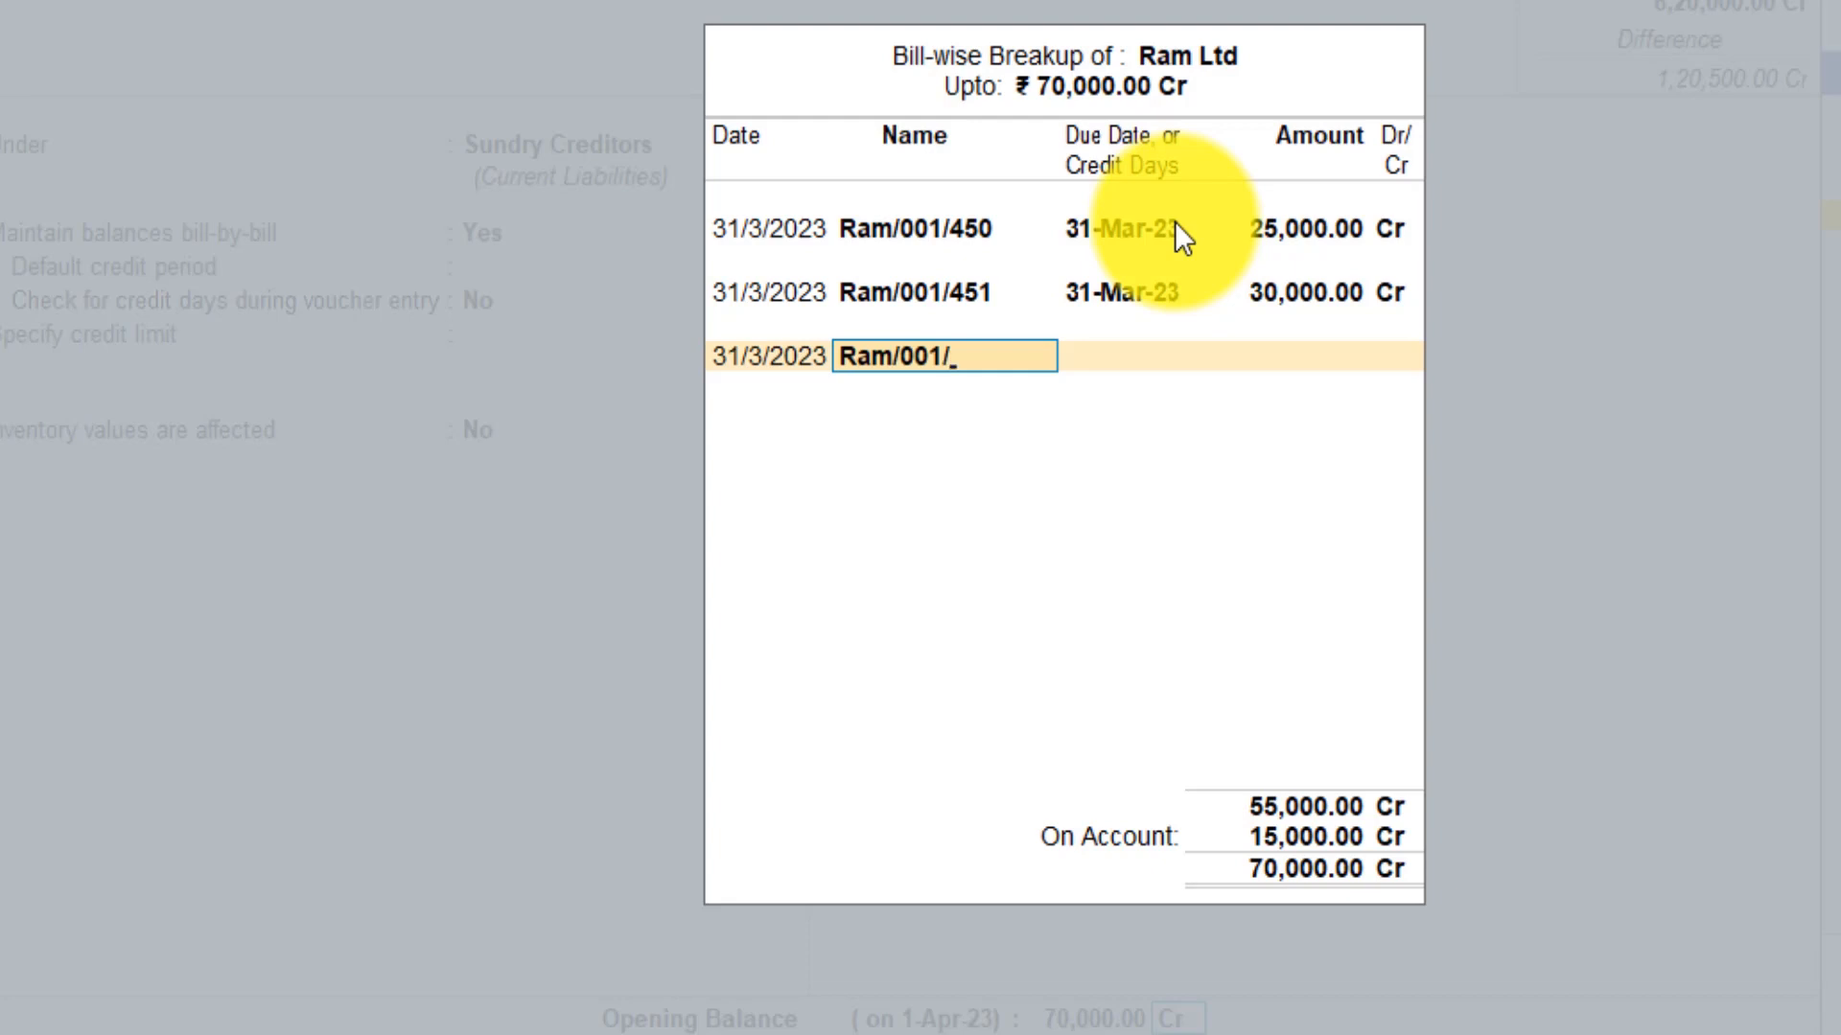
{"action": "type", "text": "452"}
{"action": "key", "text": "Return"}
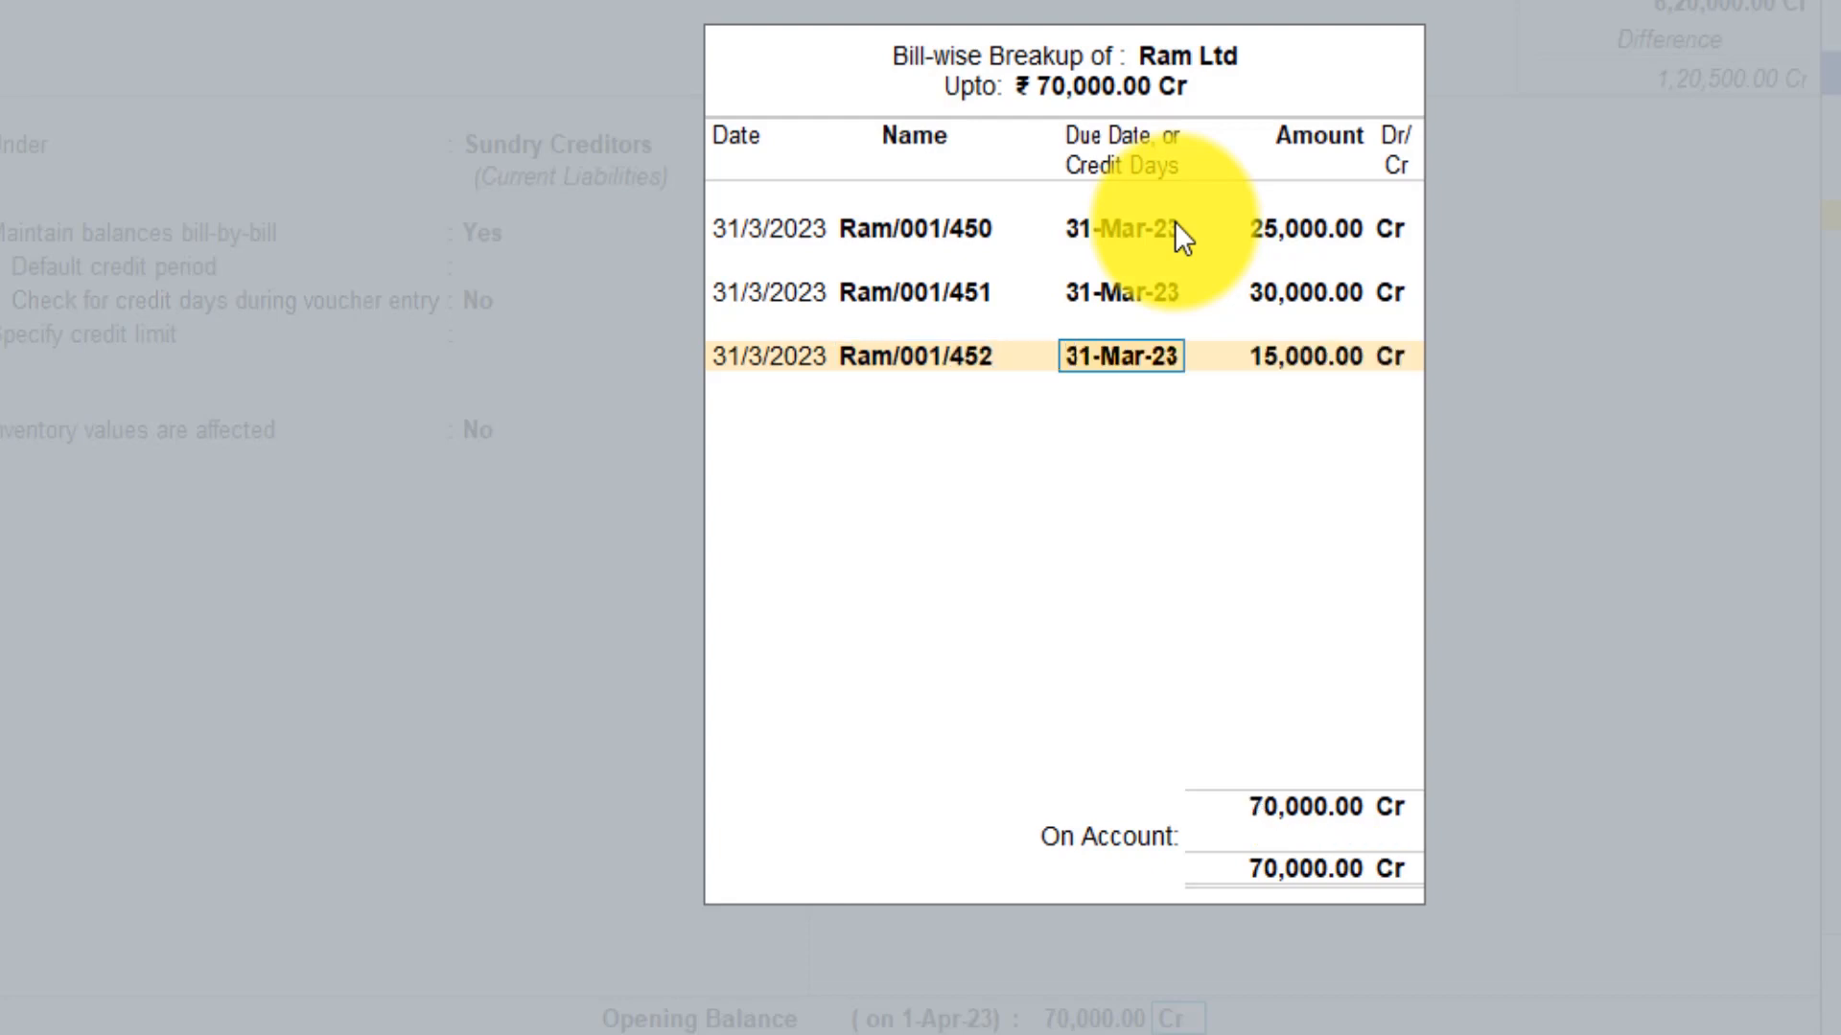
{"action": "key", "text": "Return"}
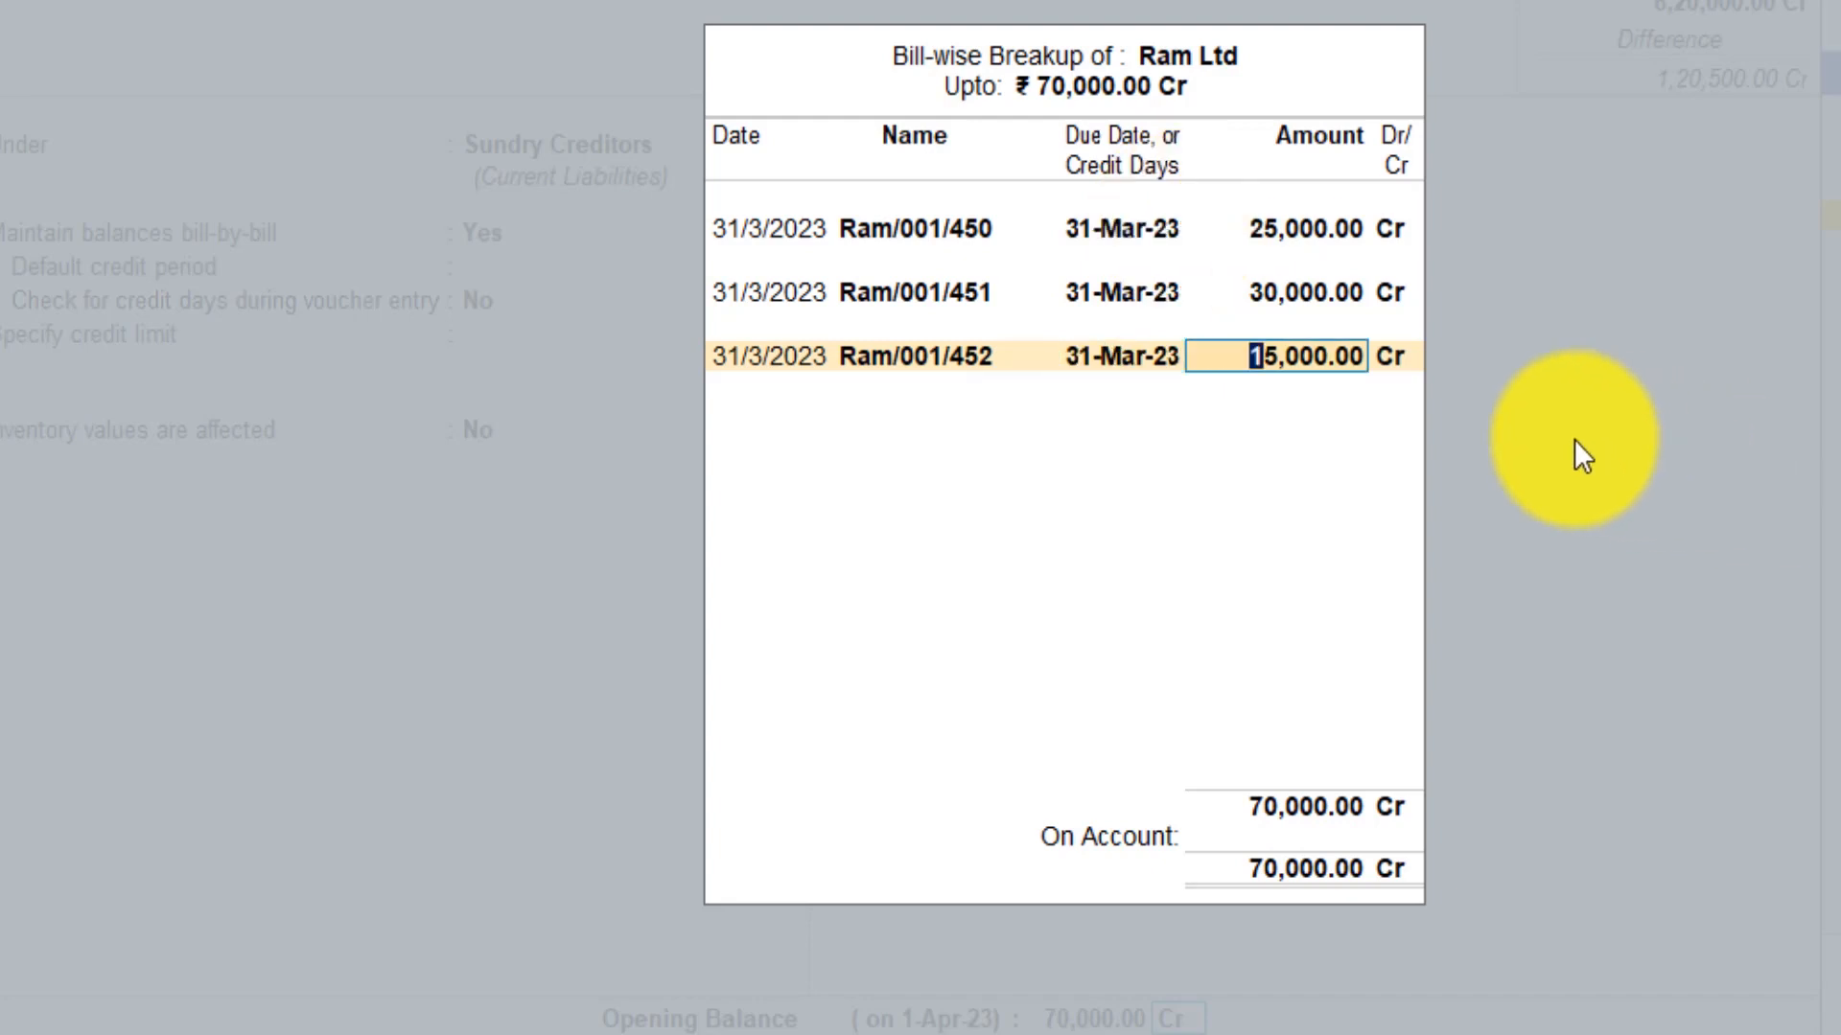
{"action": "key", "text": "Return"}
{"action": "key", "text": "Return"}
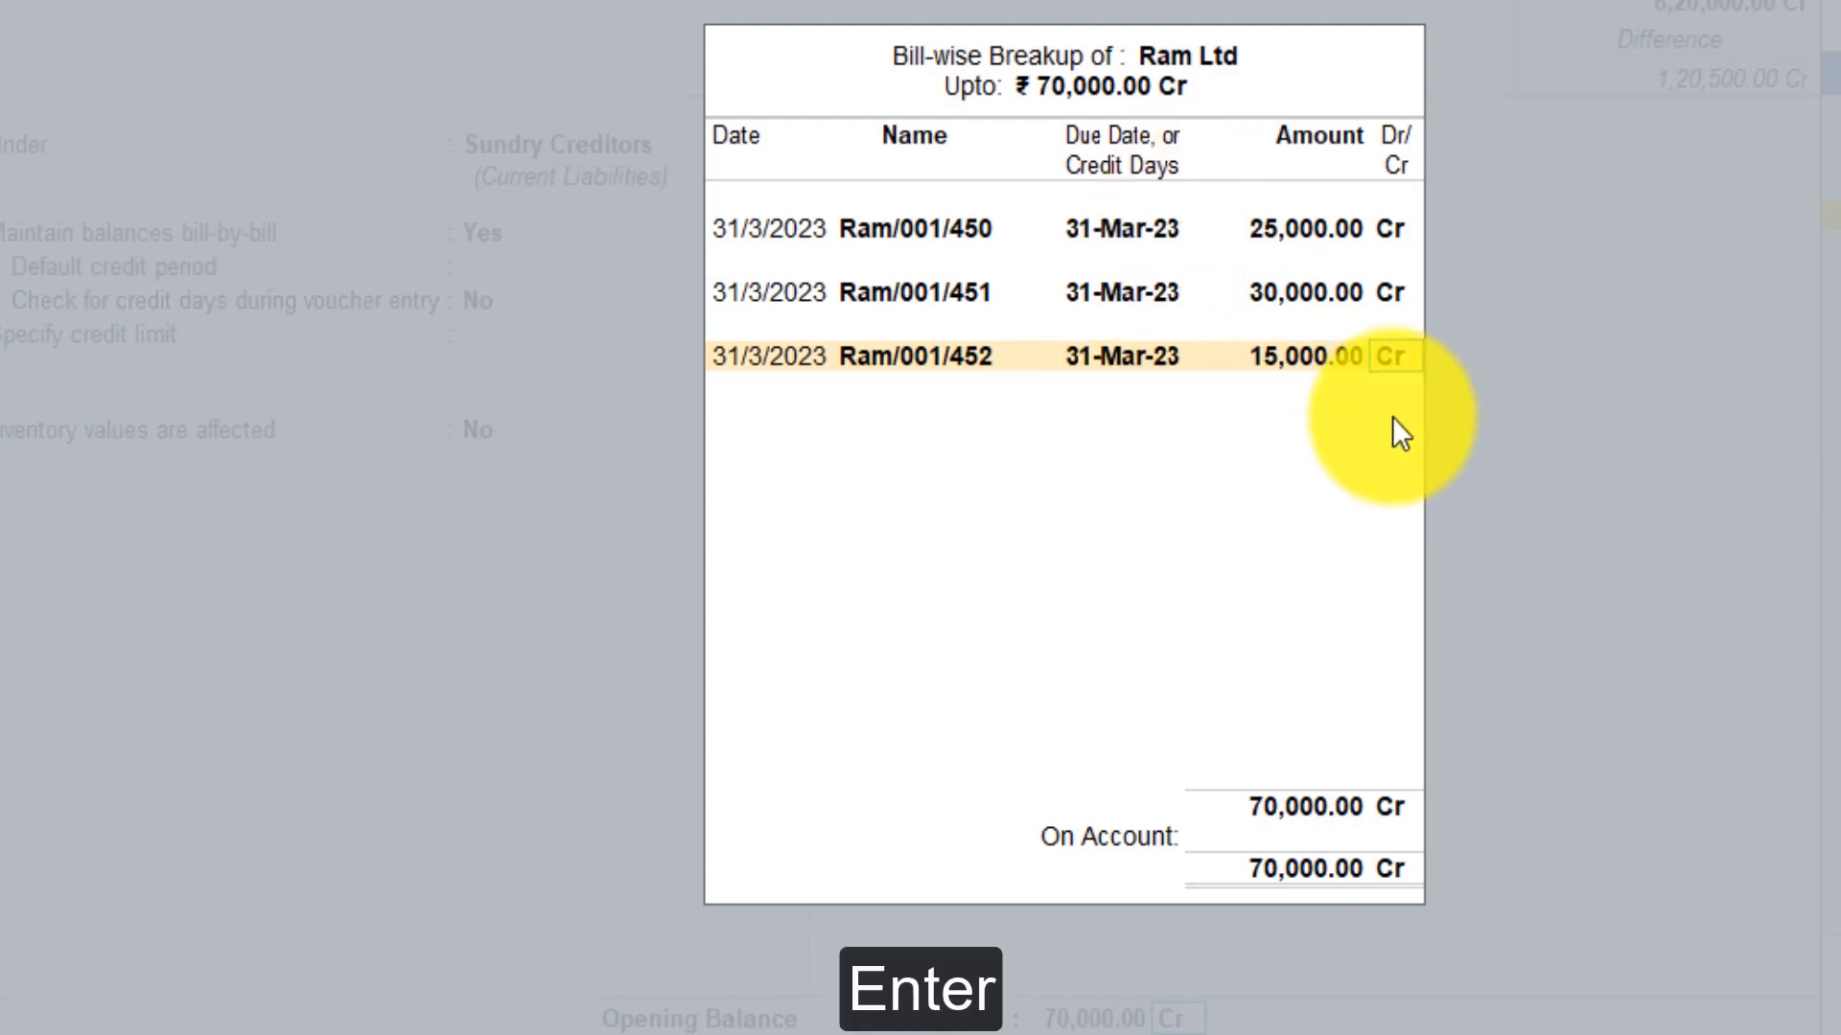
{"action": "key", "text": "Return"}
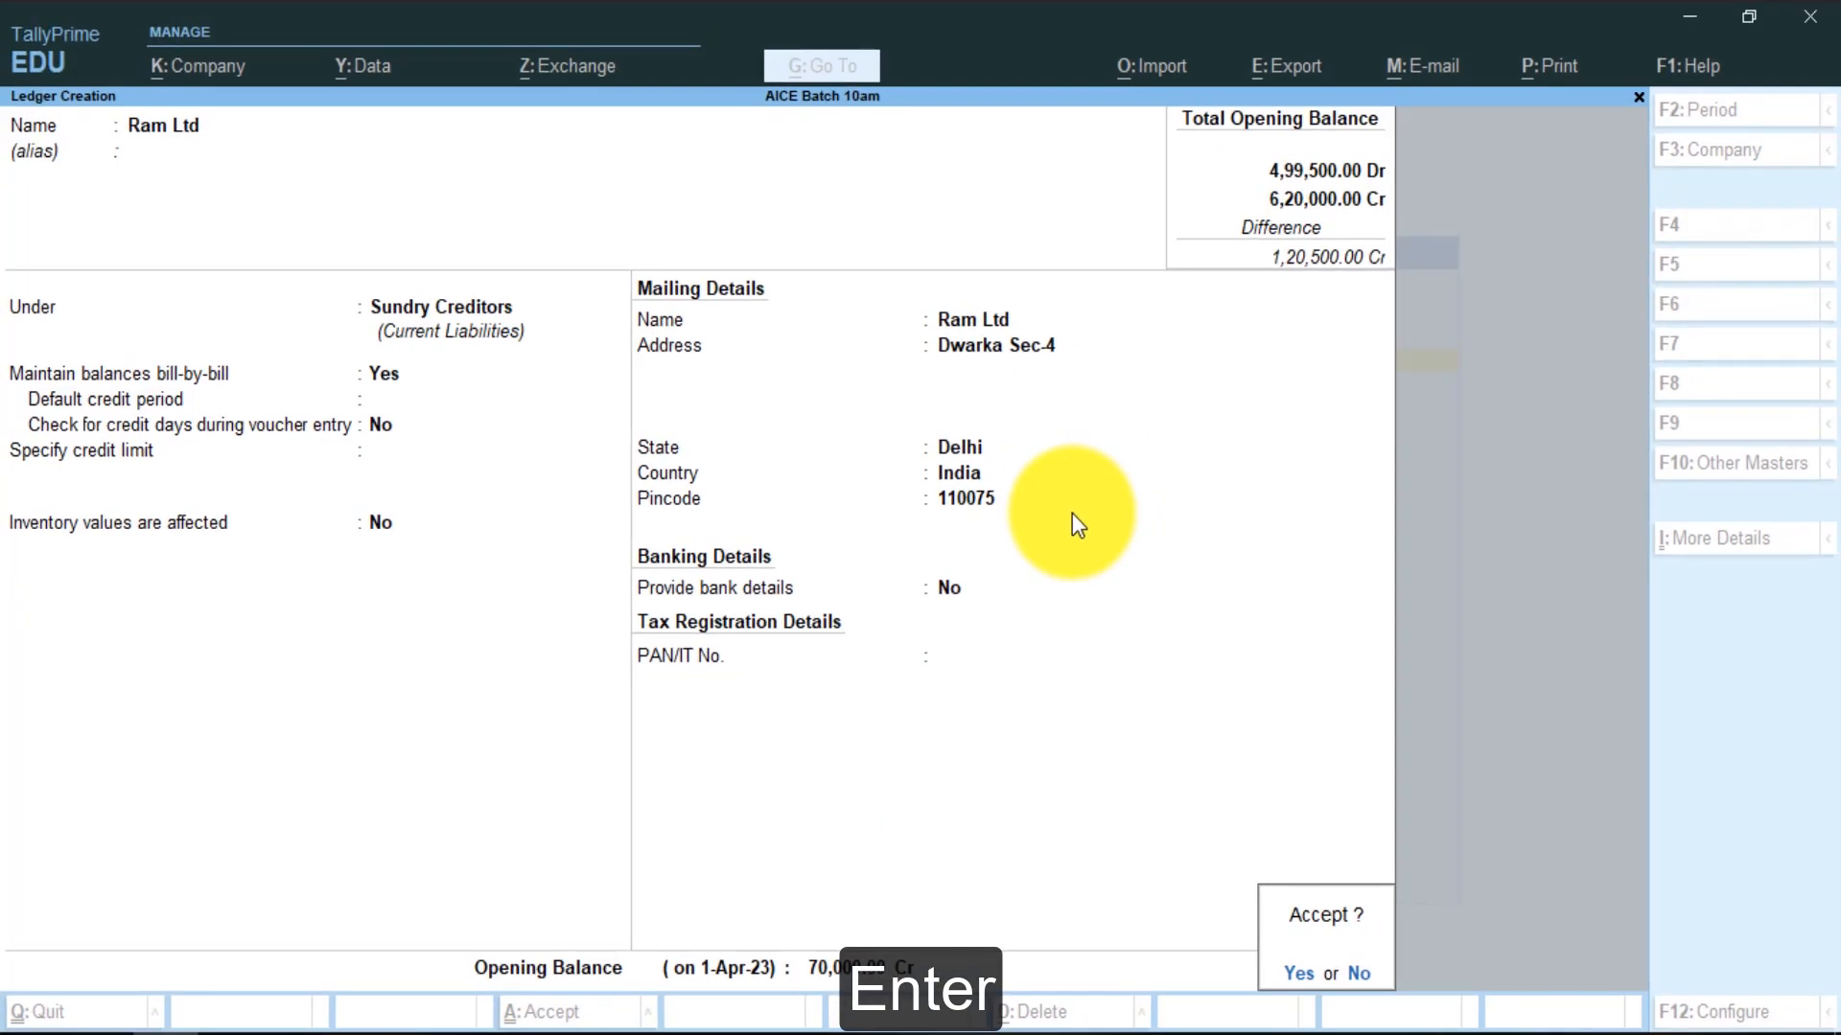
Save the Ram Ltd ledger and return to the Gateway of Tally.
{"action": "key", "text": "Return"}
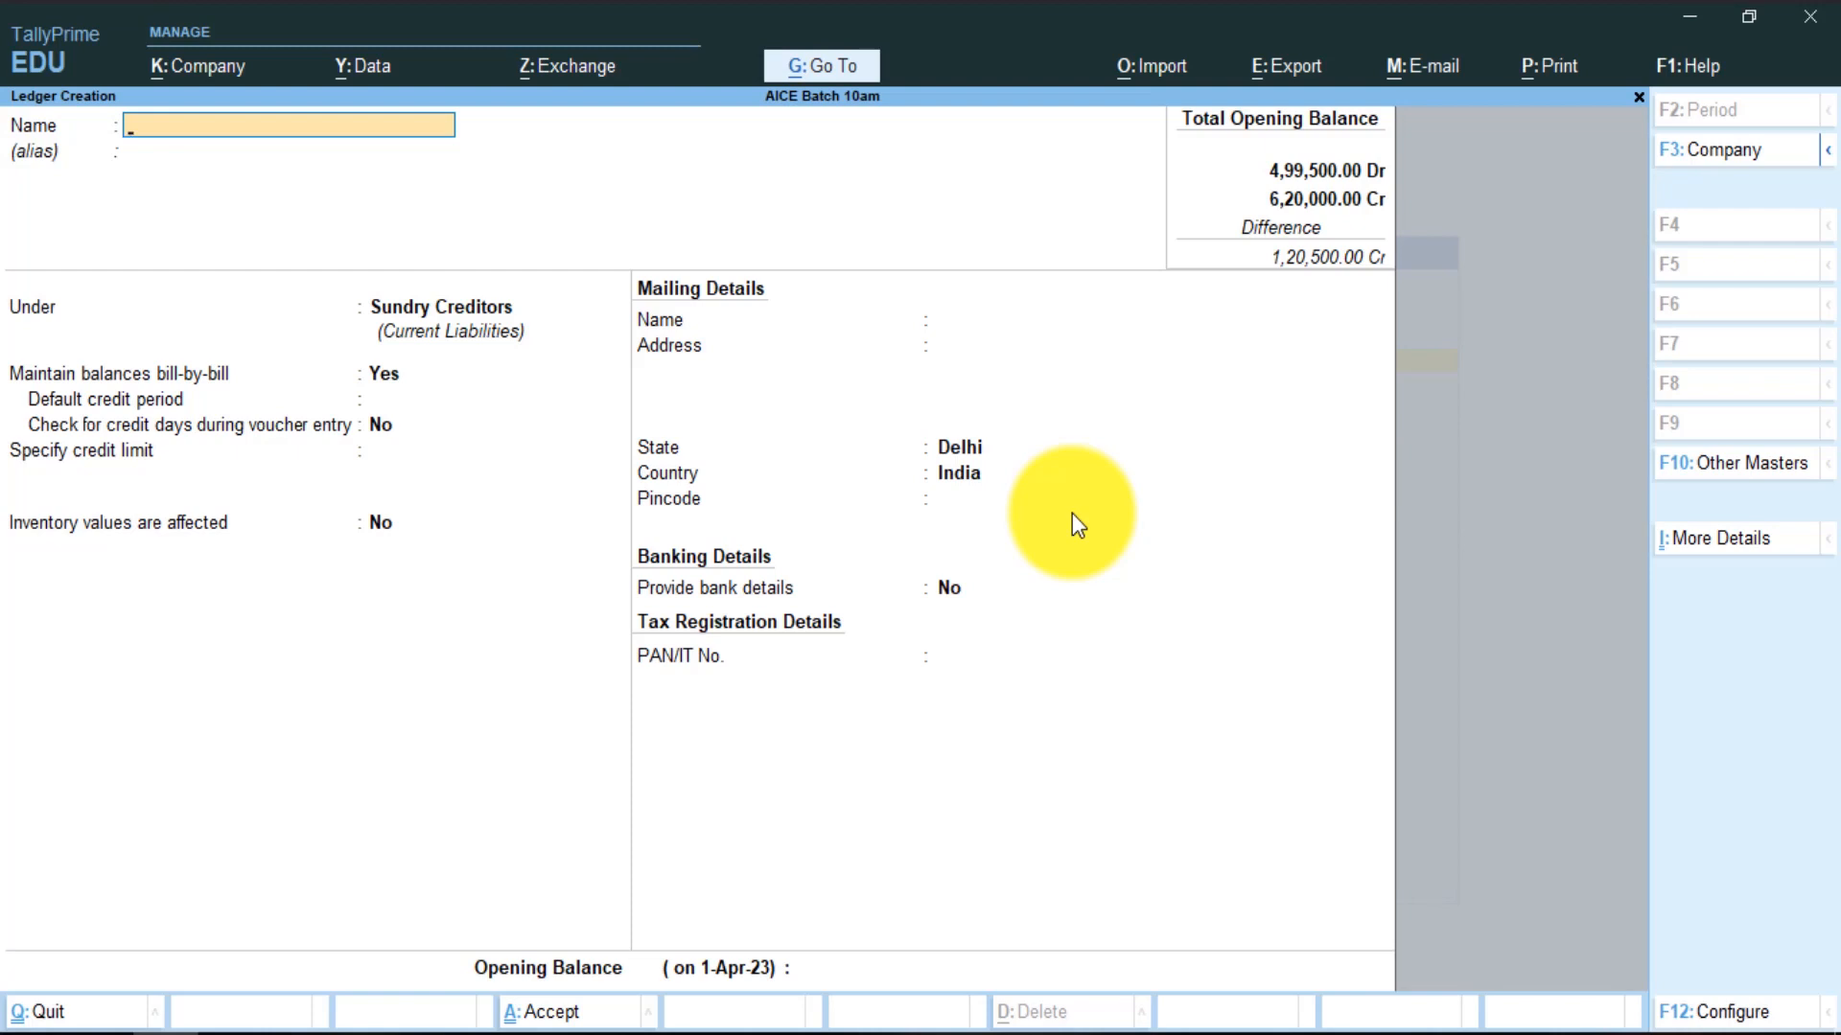
{"action": "key", "text": "Escape"}
{"action": "key", "text": "Escape"}
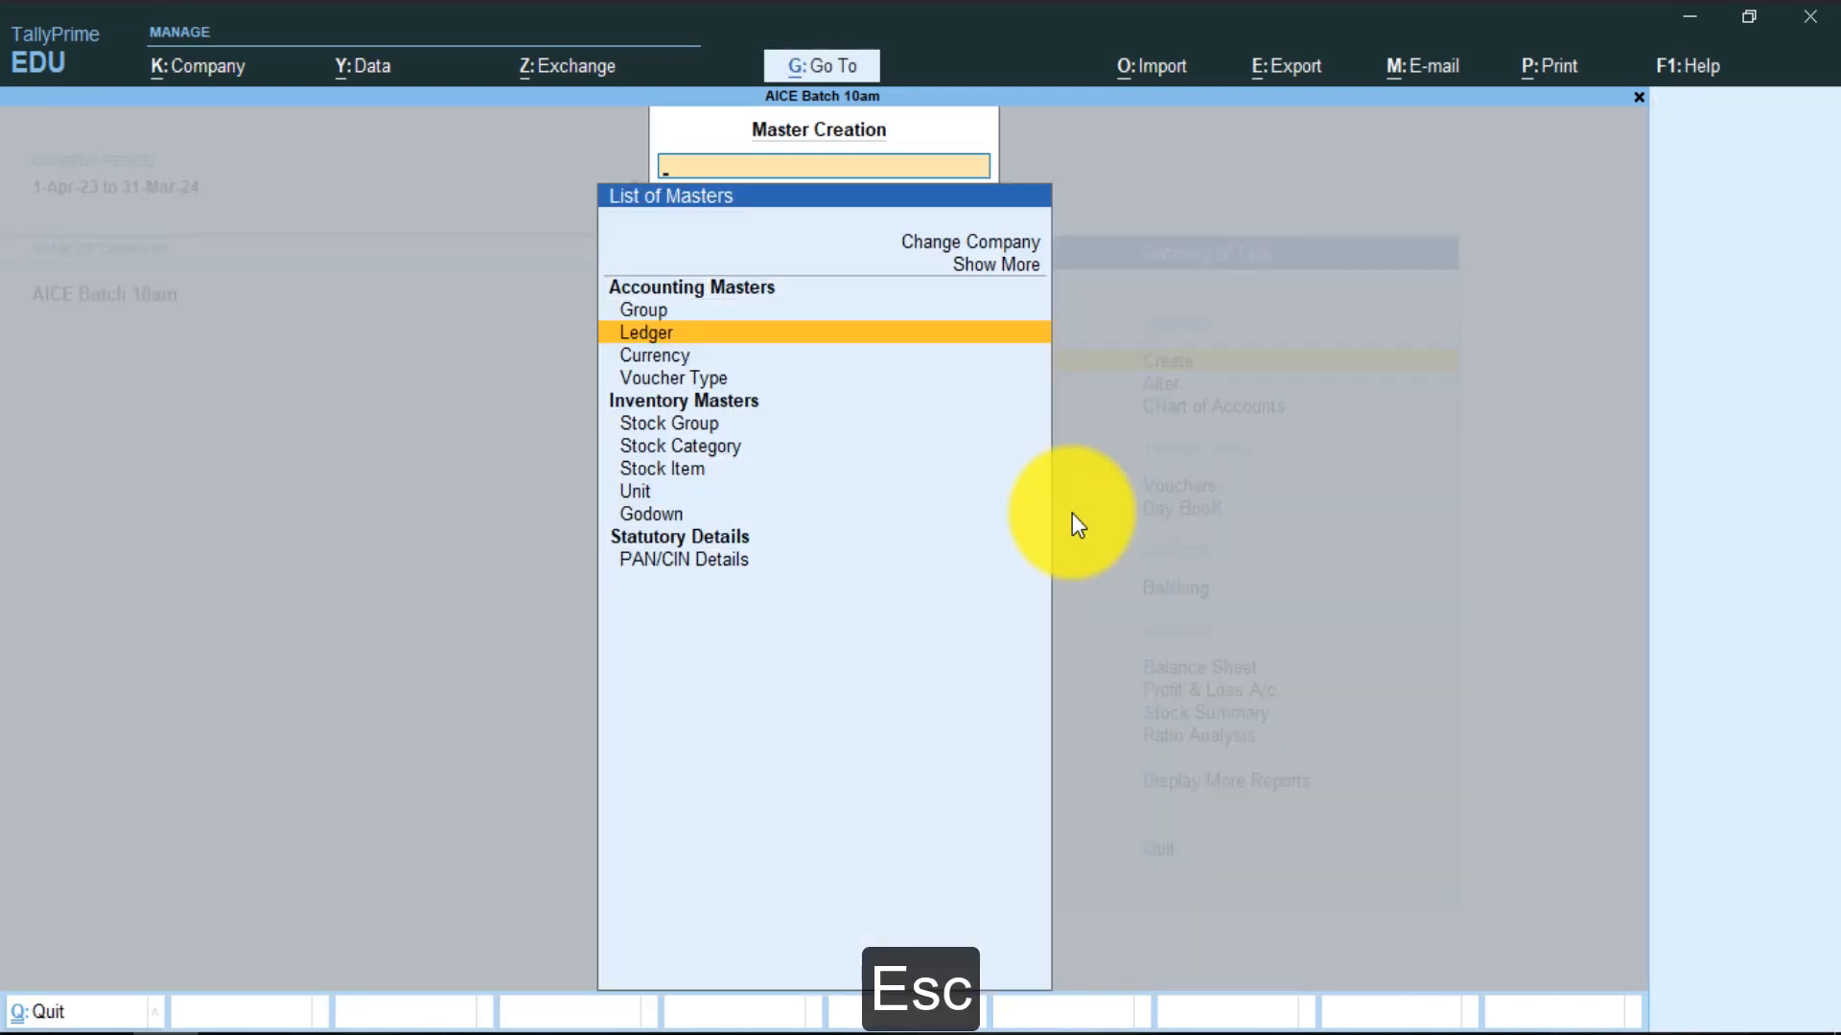
{"action": "key", "text": "Escape"}
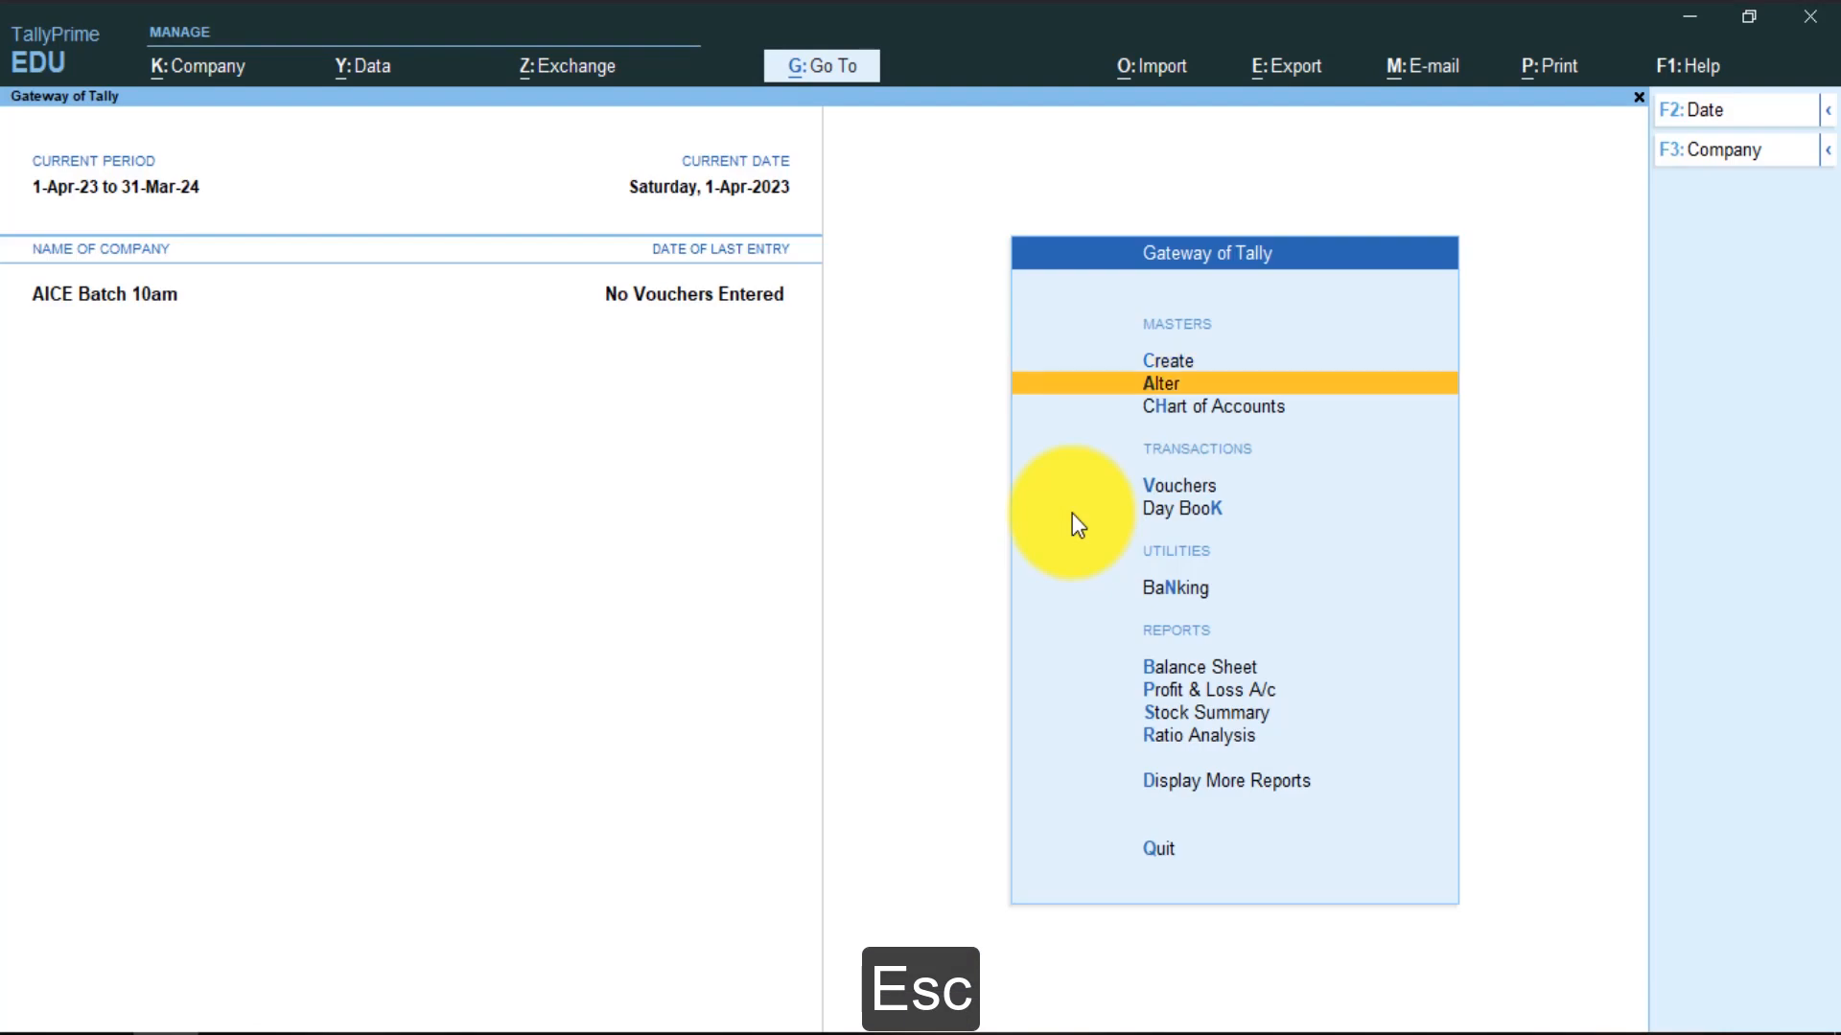
Open the Ram Ltd ledger for alteration.
{"action": "key", "text": "Return"}
{"action": "key", "text": "Down"}
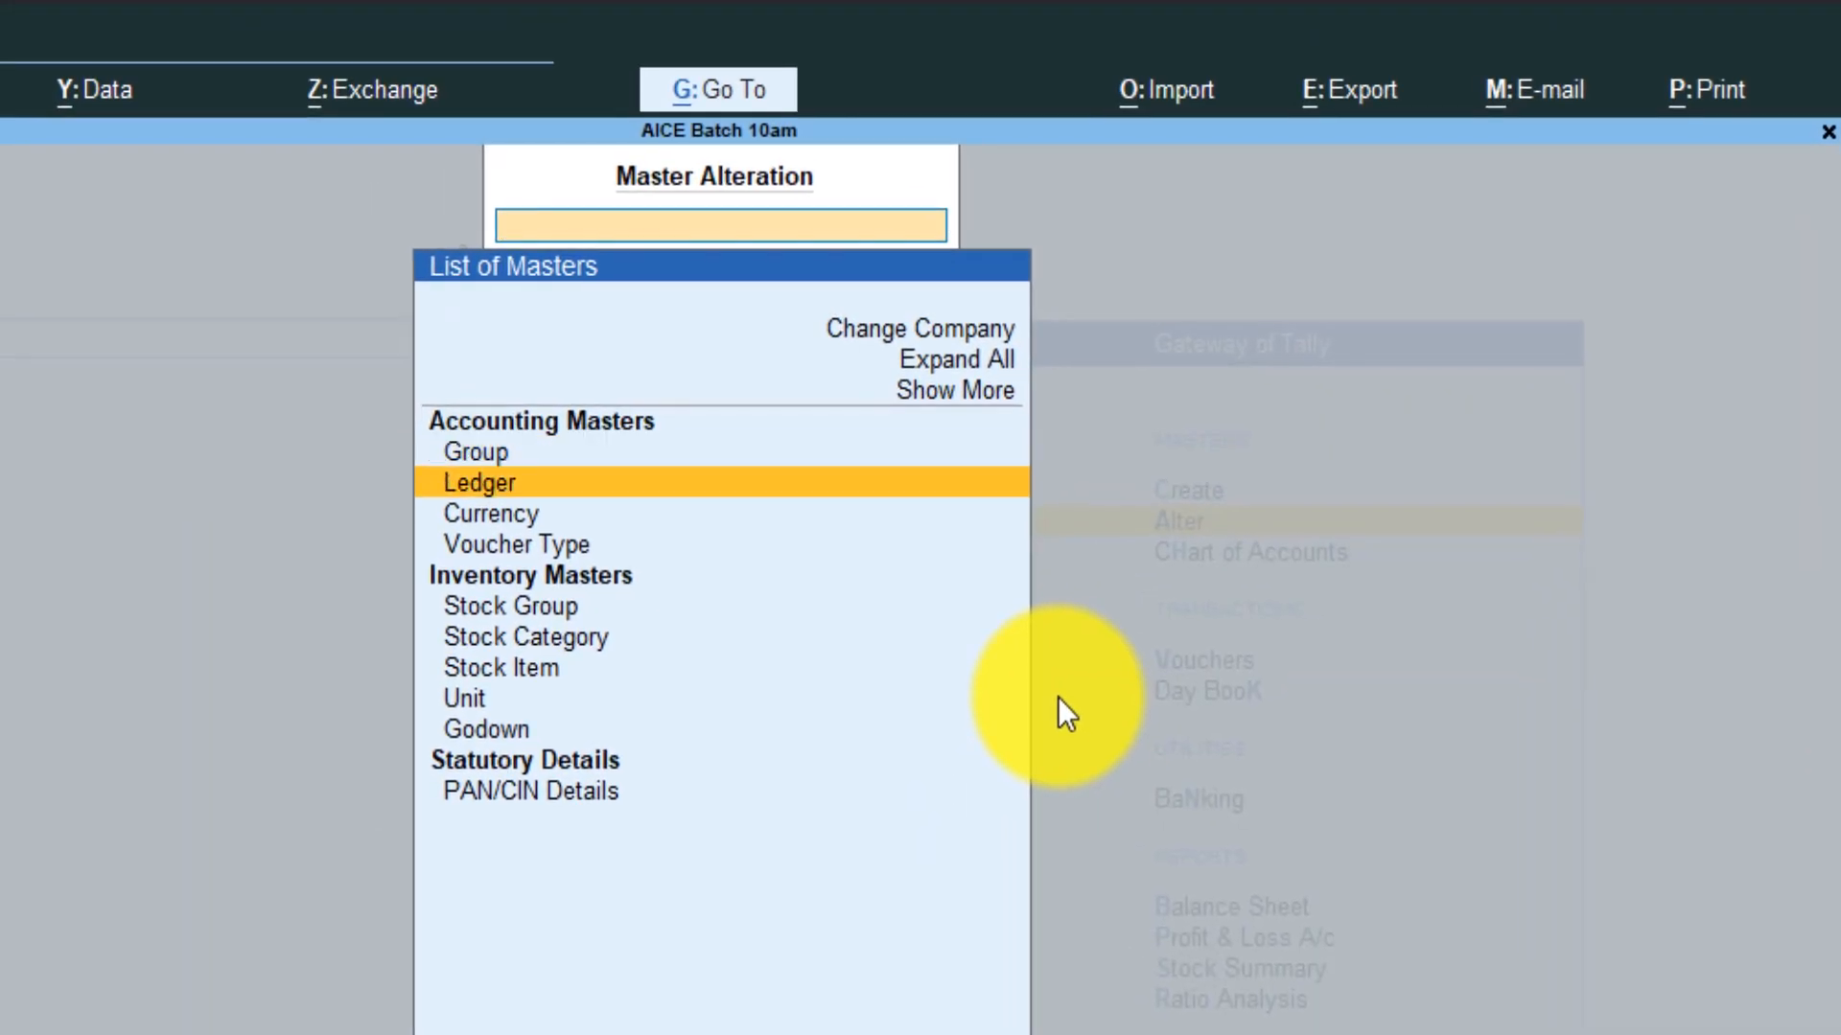
{"action": "key", "text": "Return"}
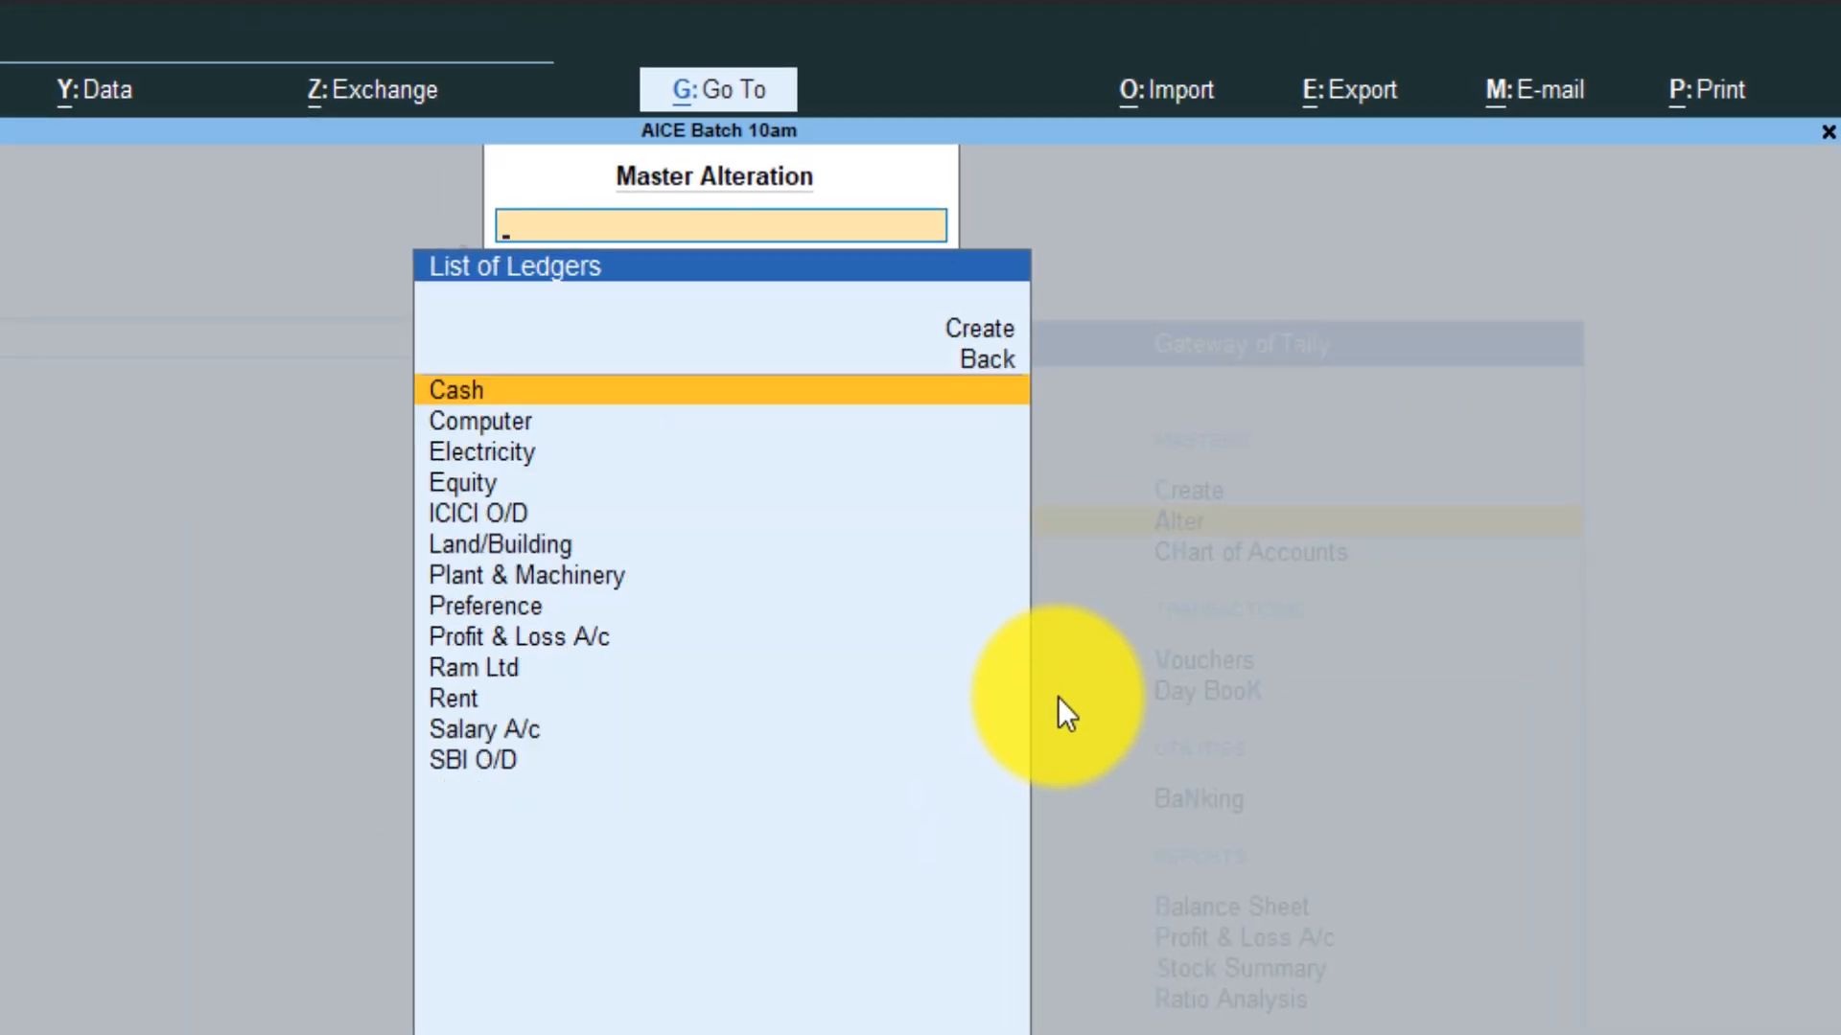
{"action": "key", "text": "Down"}
{"action": "type", "text": "Ra"}
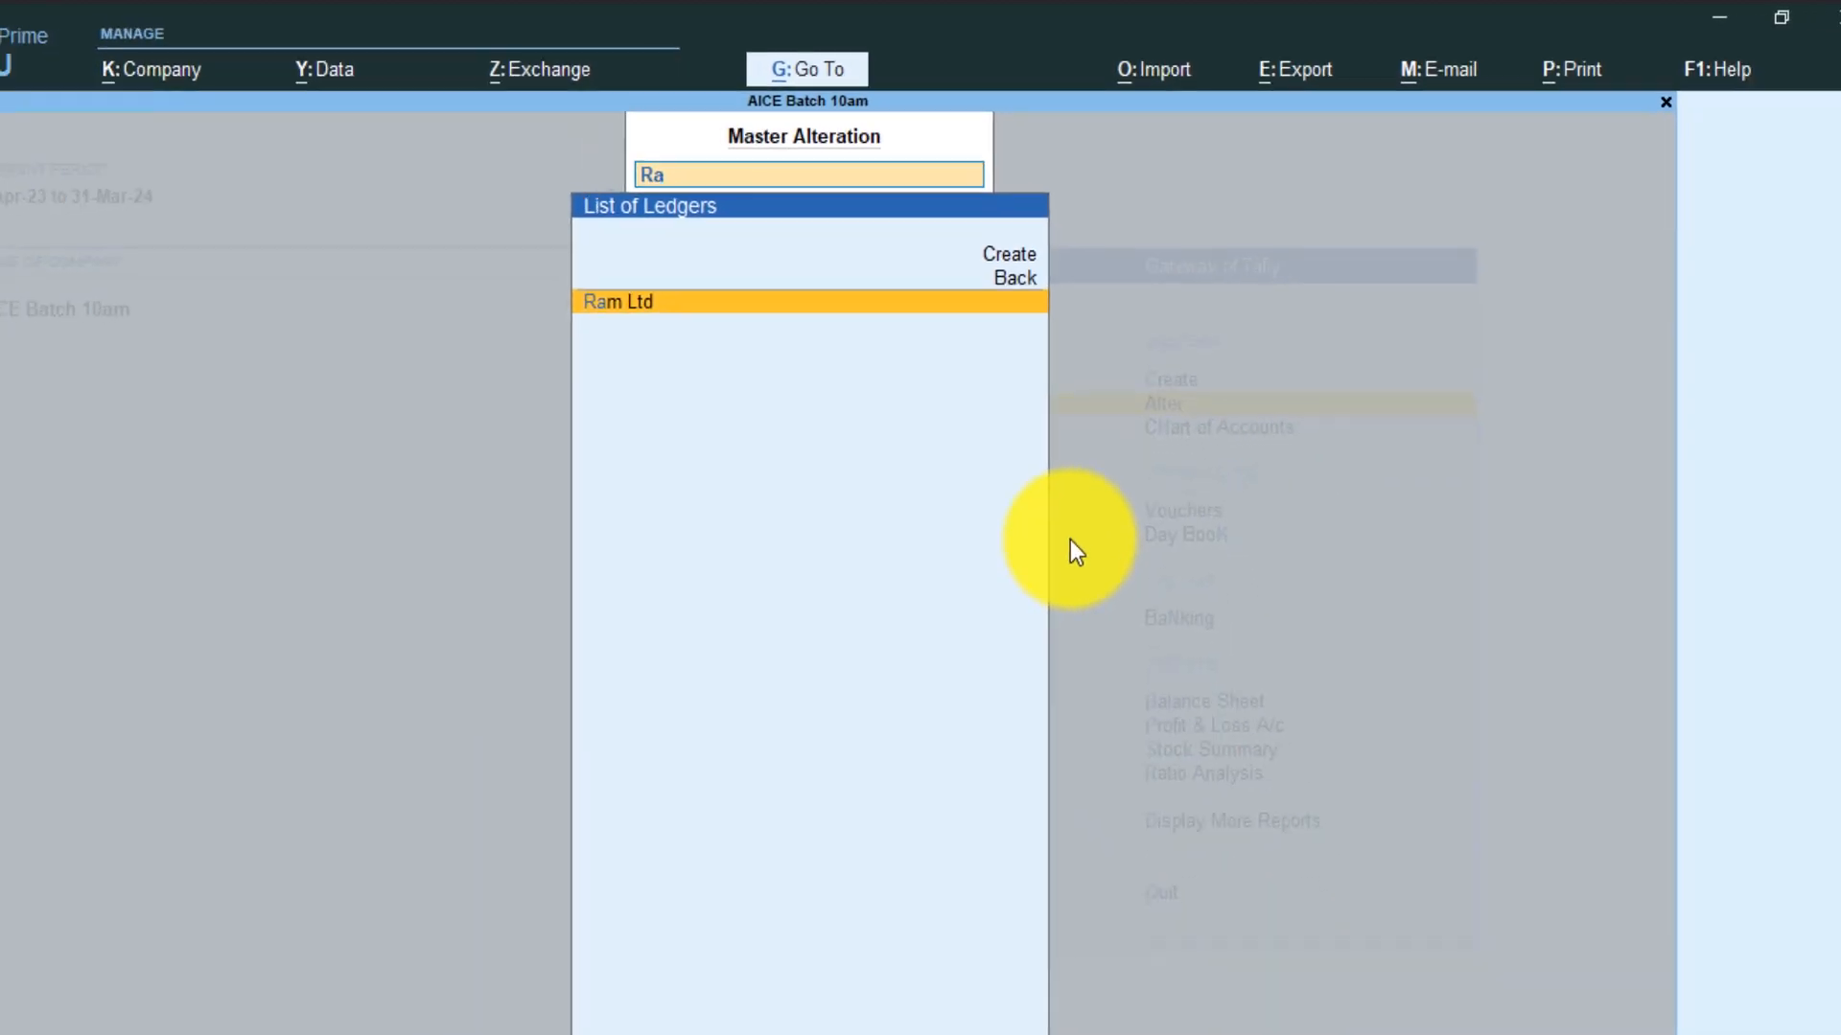
{"action": "key", "text": "Return"}
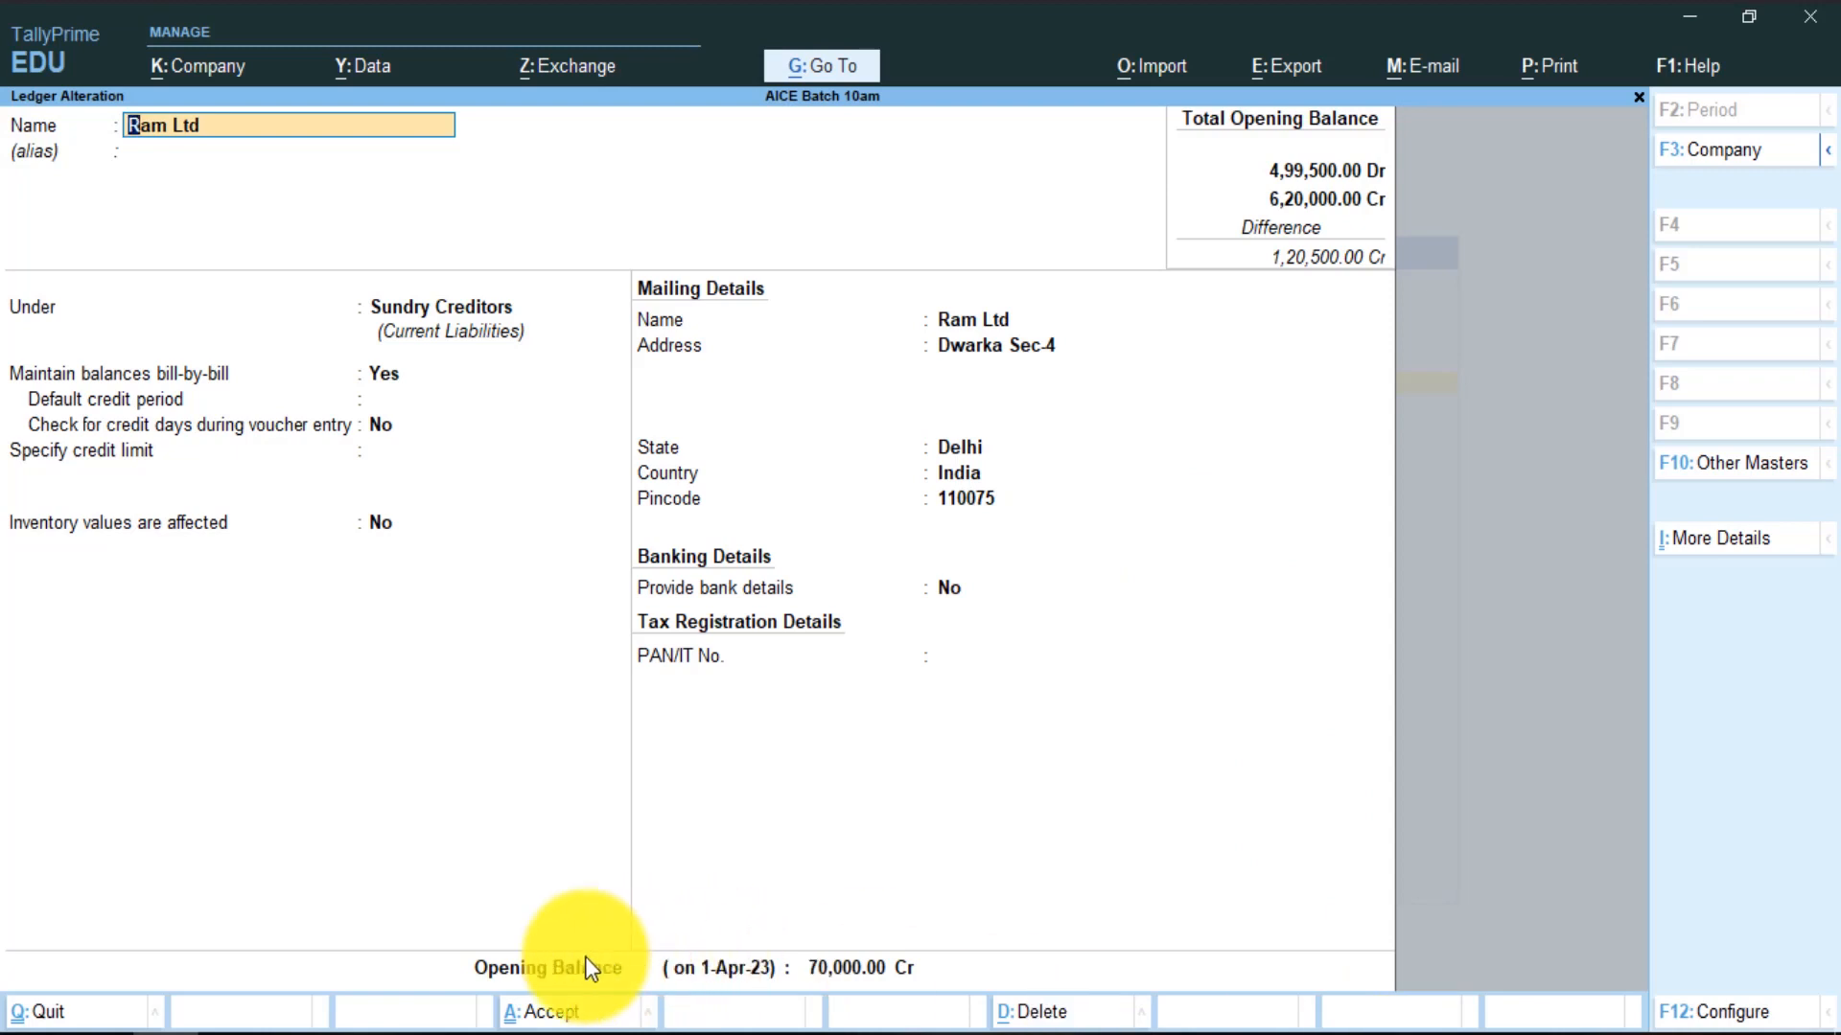
Review the bill-wise breakup of Ram Ltd's opening balance, accept the ledger as it is, and return to the Gateway of Tally.
{"action": "left_click", "coordinate": [836, 971]}
{"action": "key", "text": "Return"}
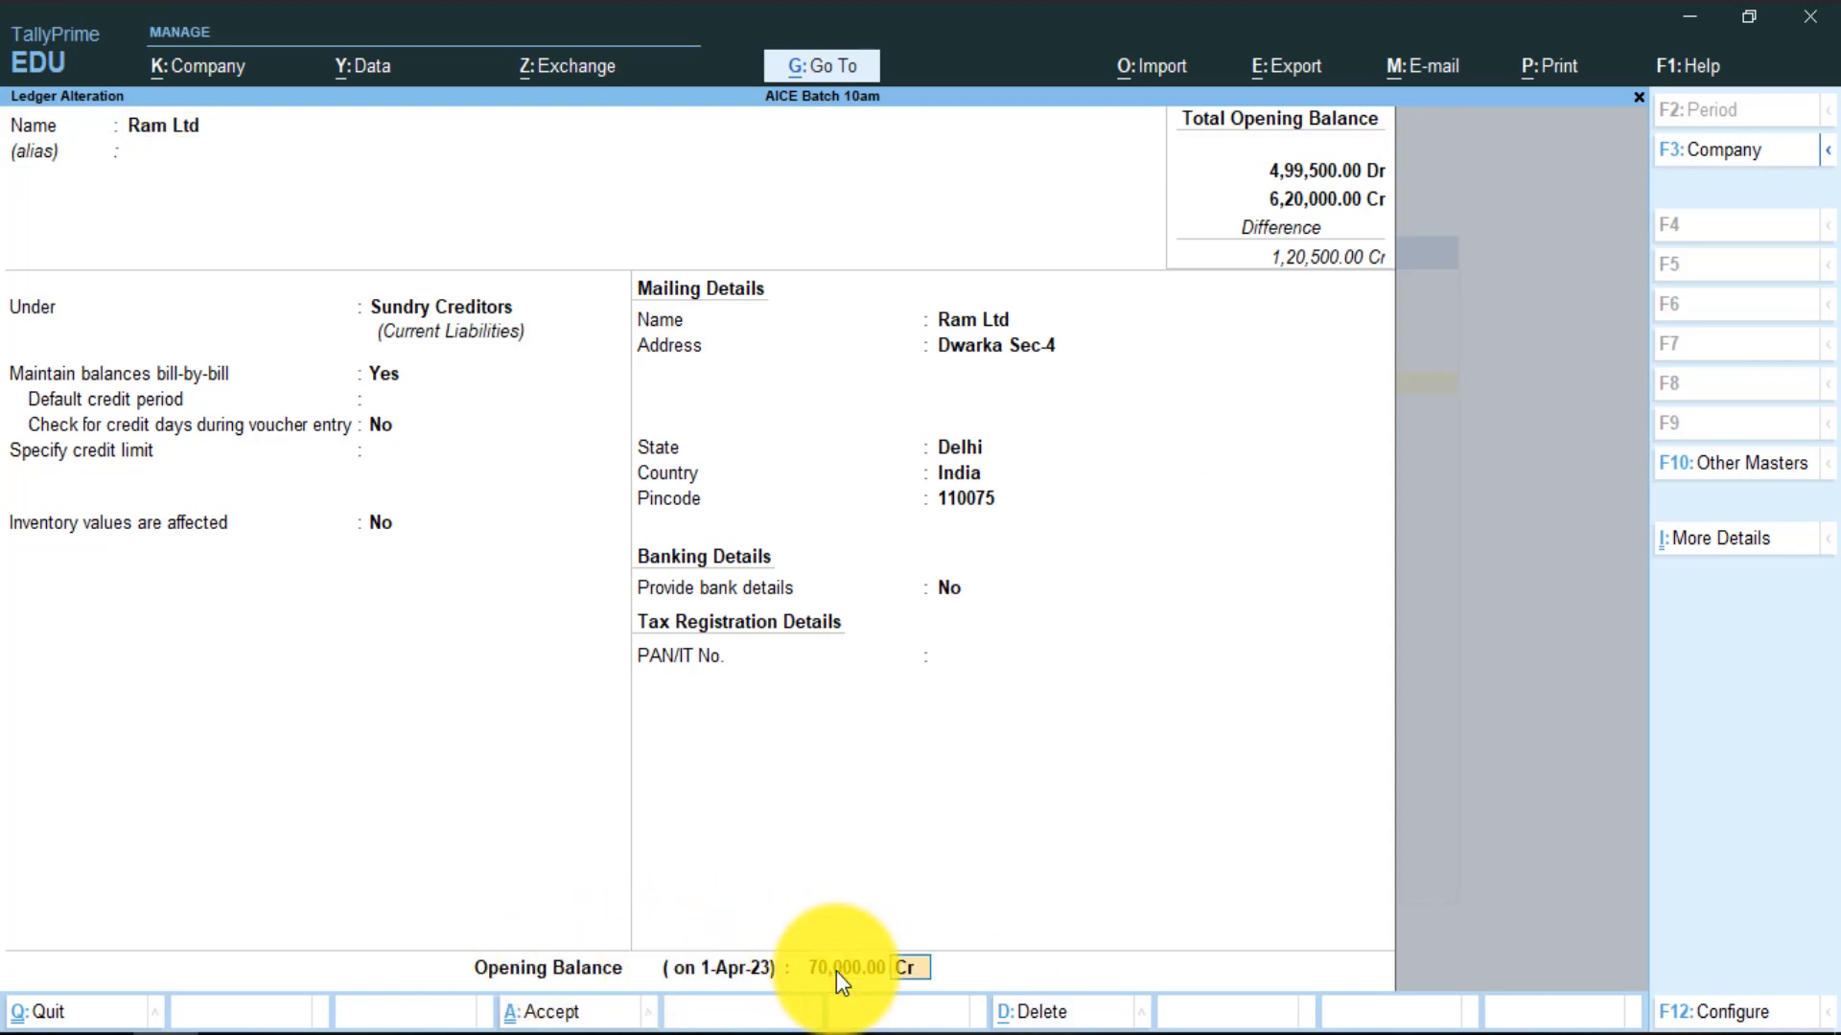
{"action": "key", "text": "Return"}
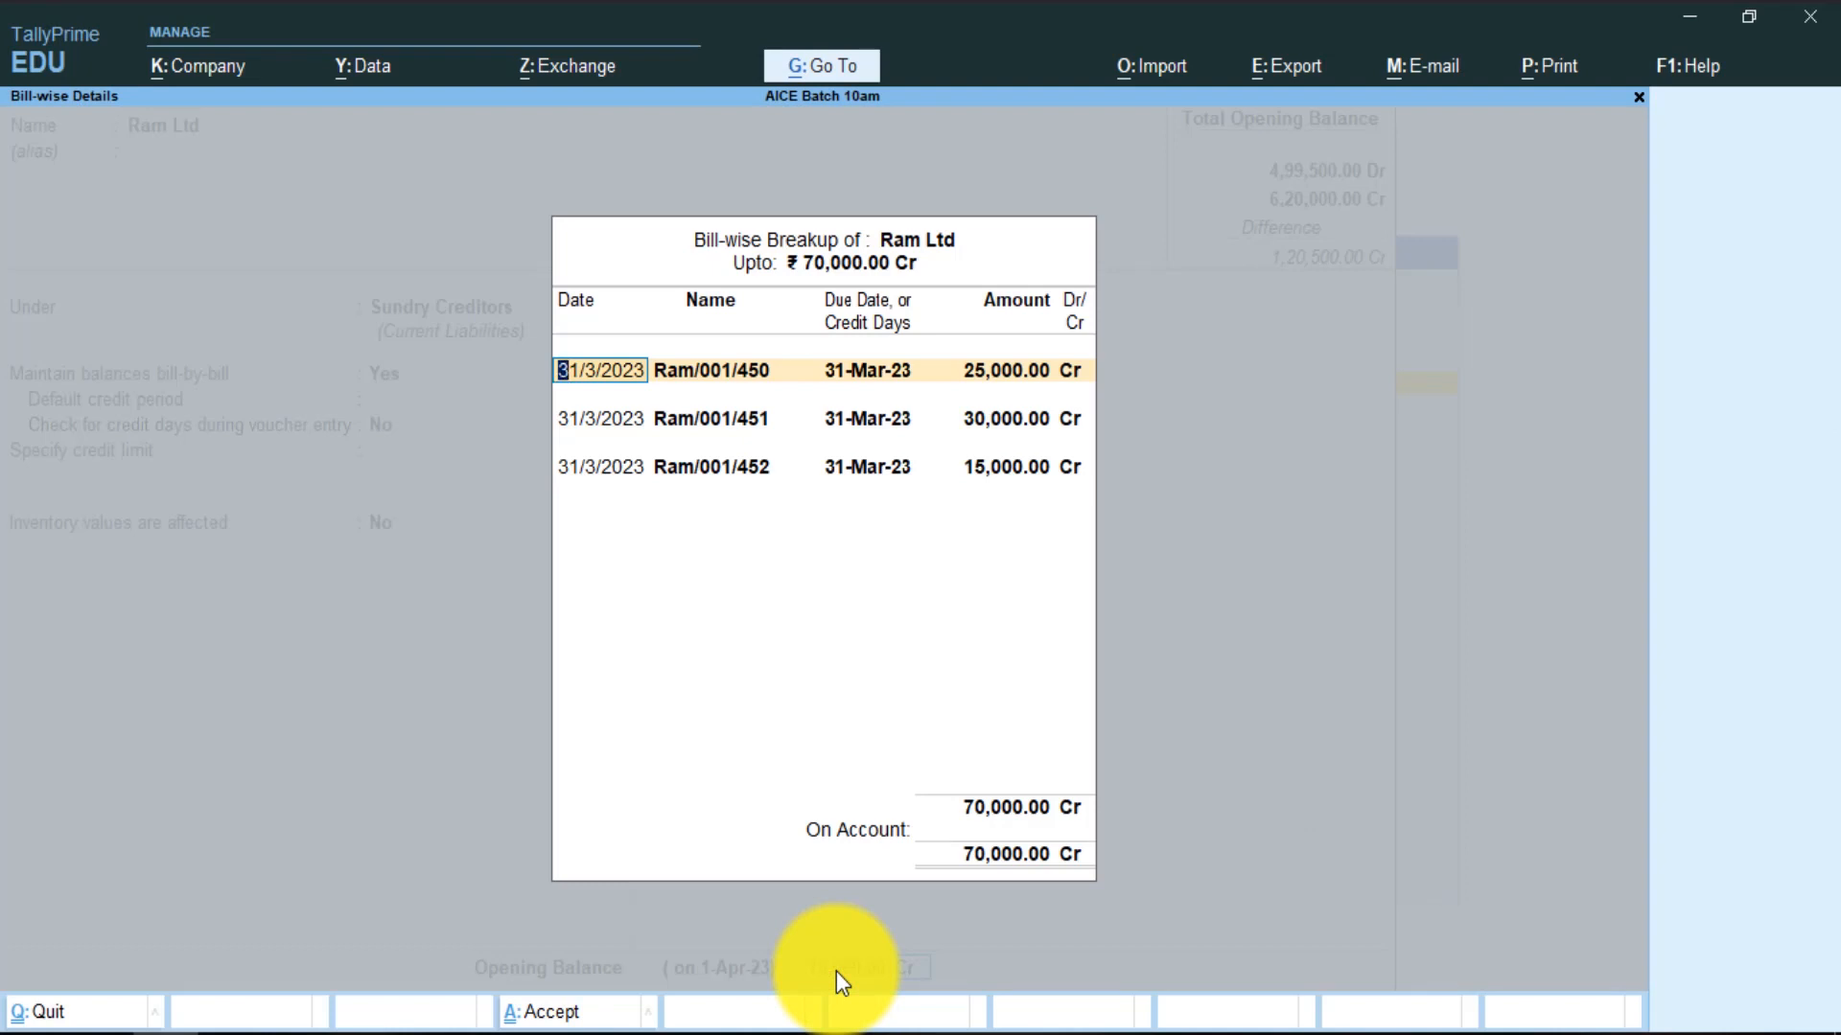
{"action": "key", "text": "ctrl+a"}
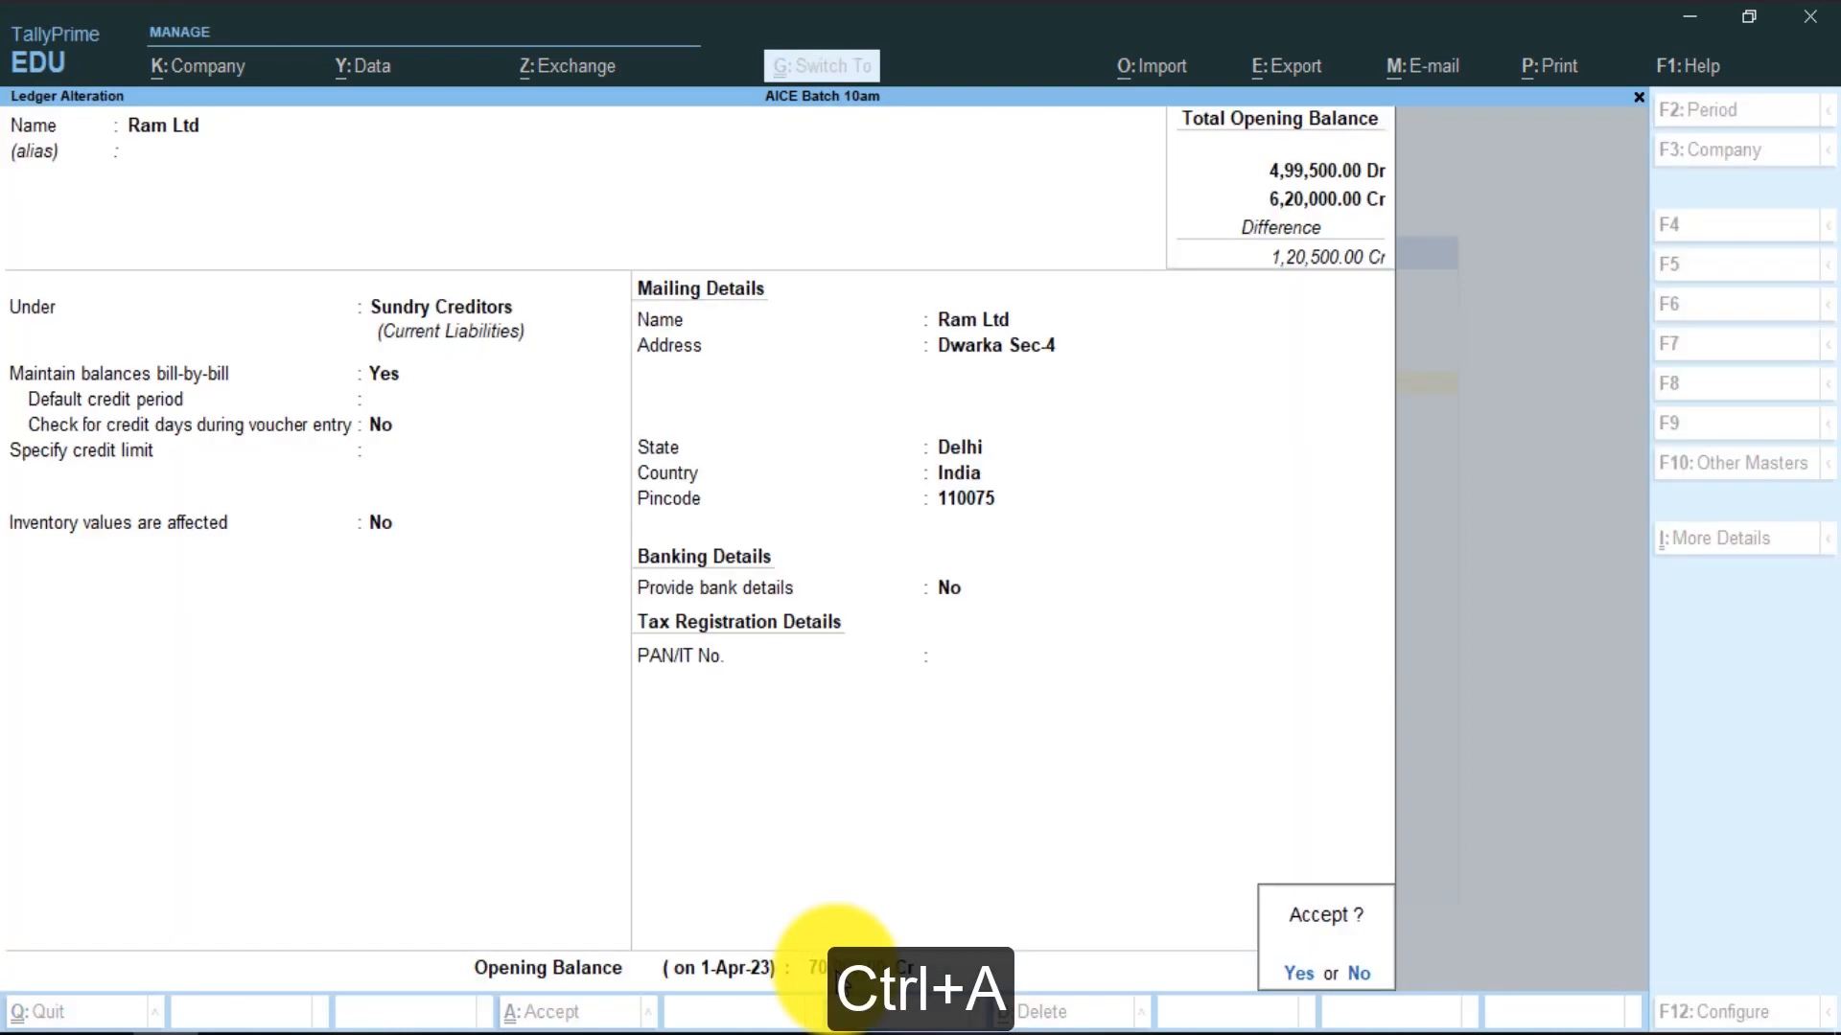
{"action": "key", "text": "ctrl+a"}
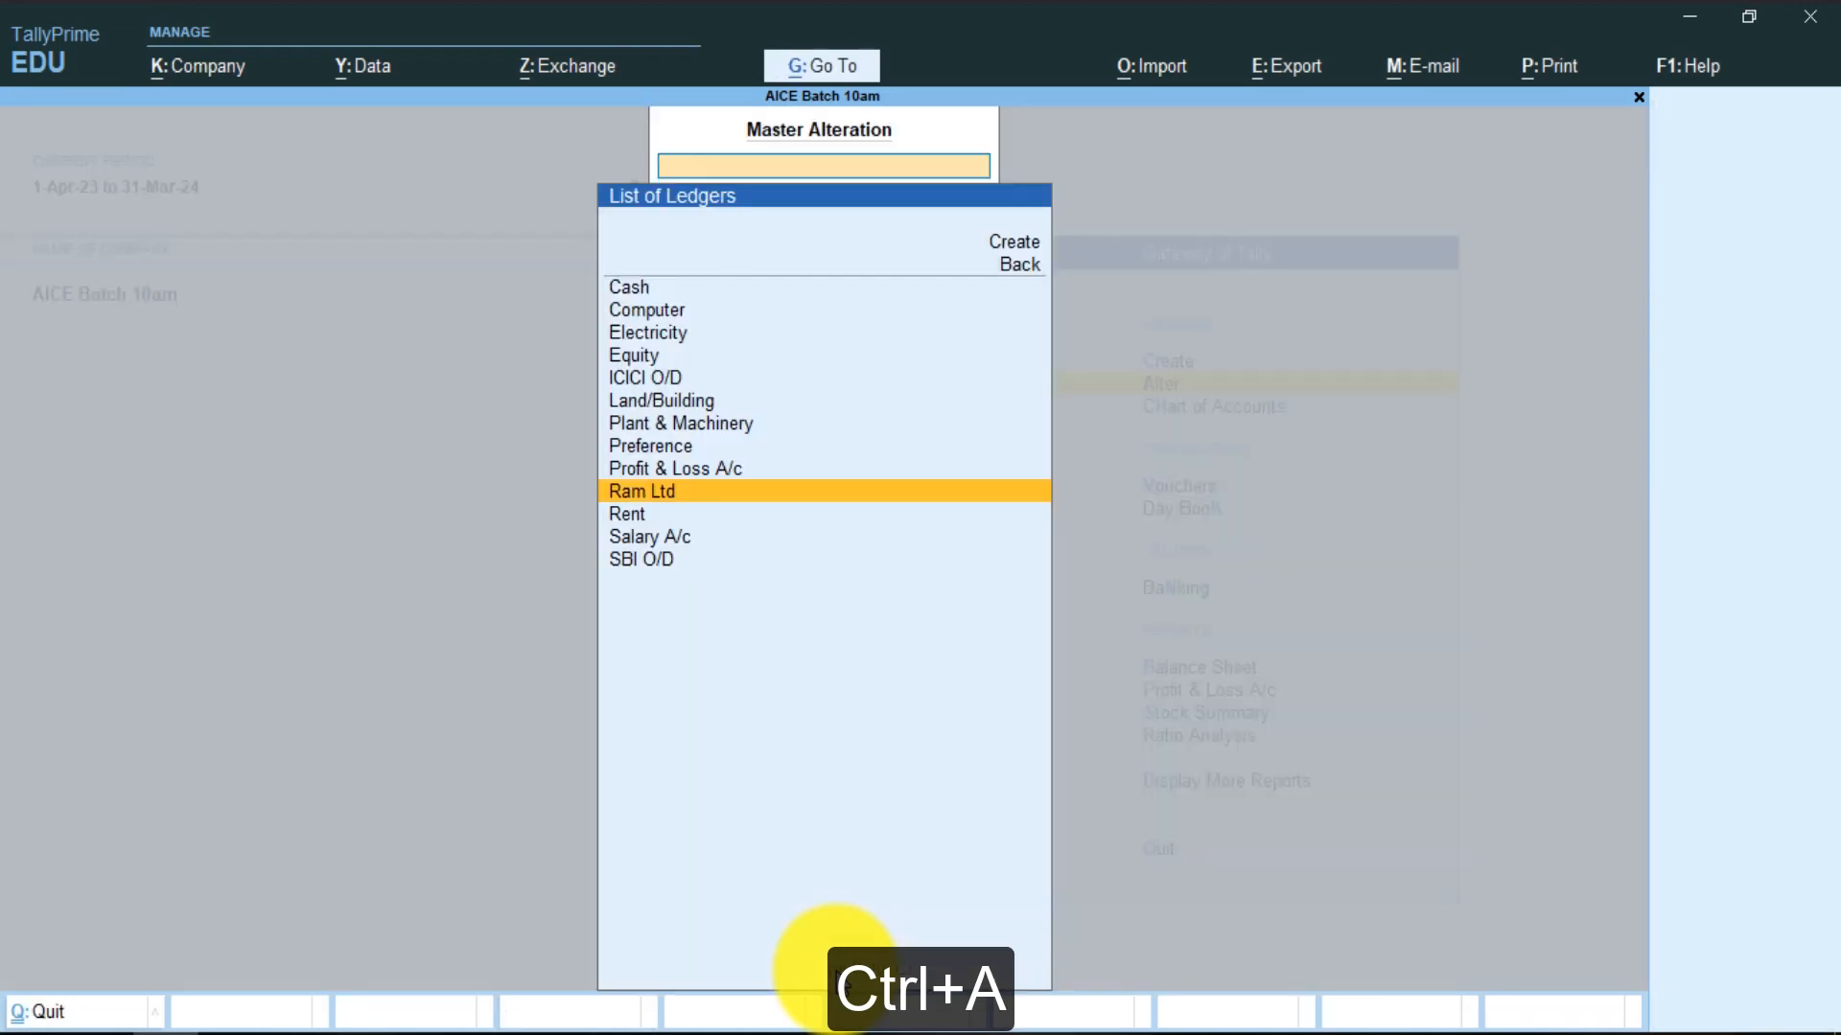
{"action": "key", "text": "Escape"}
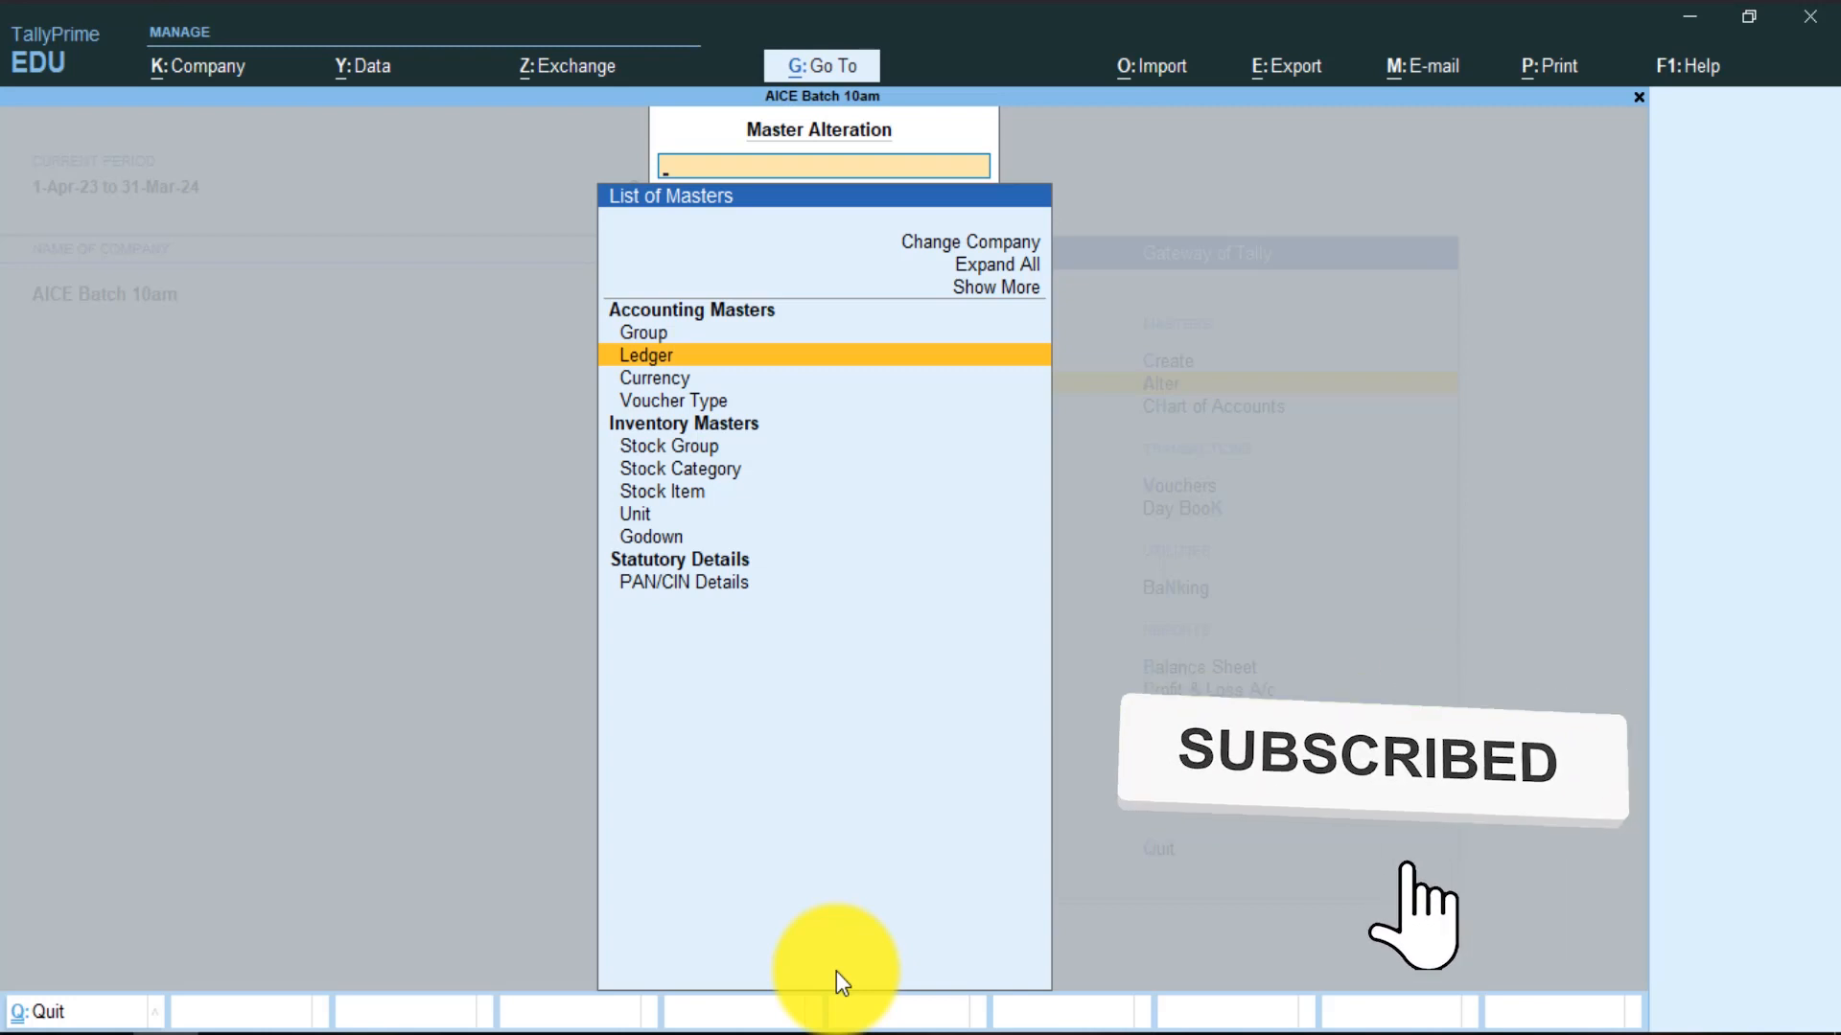
{"action": "key", "text": "Escape"}
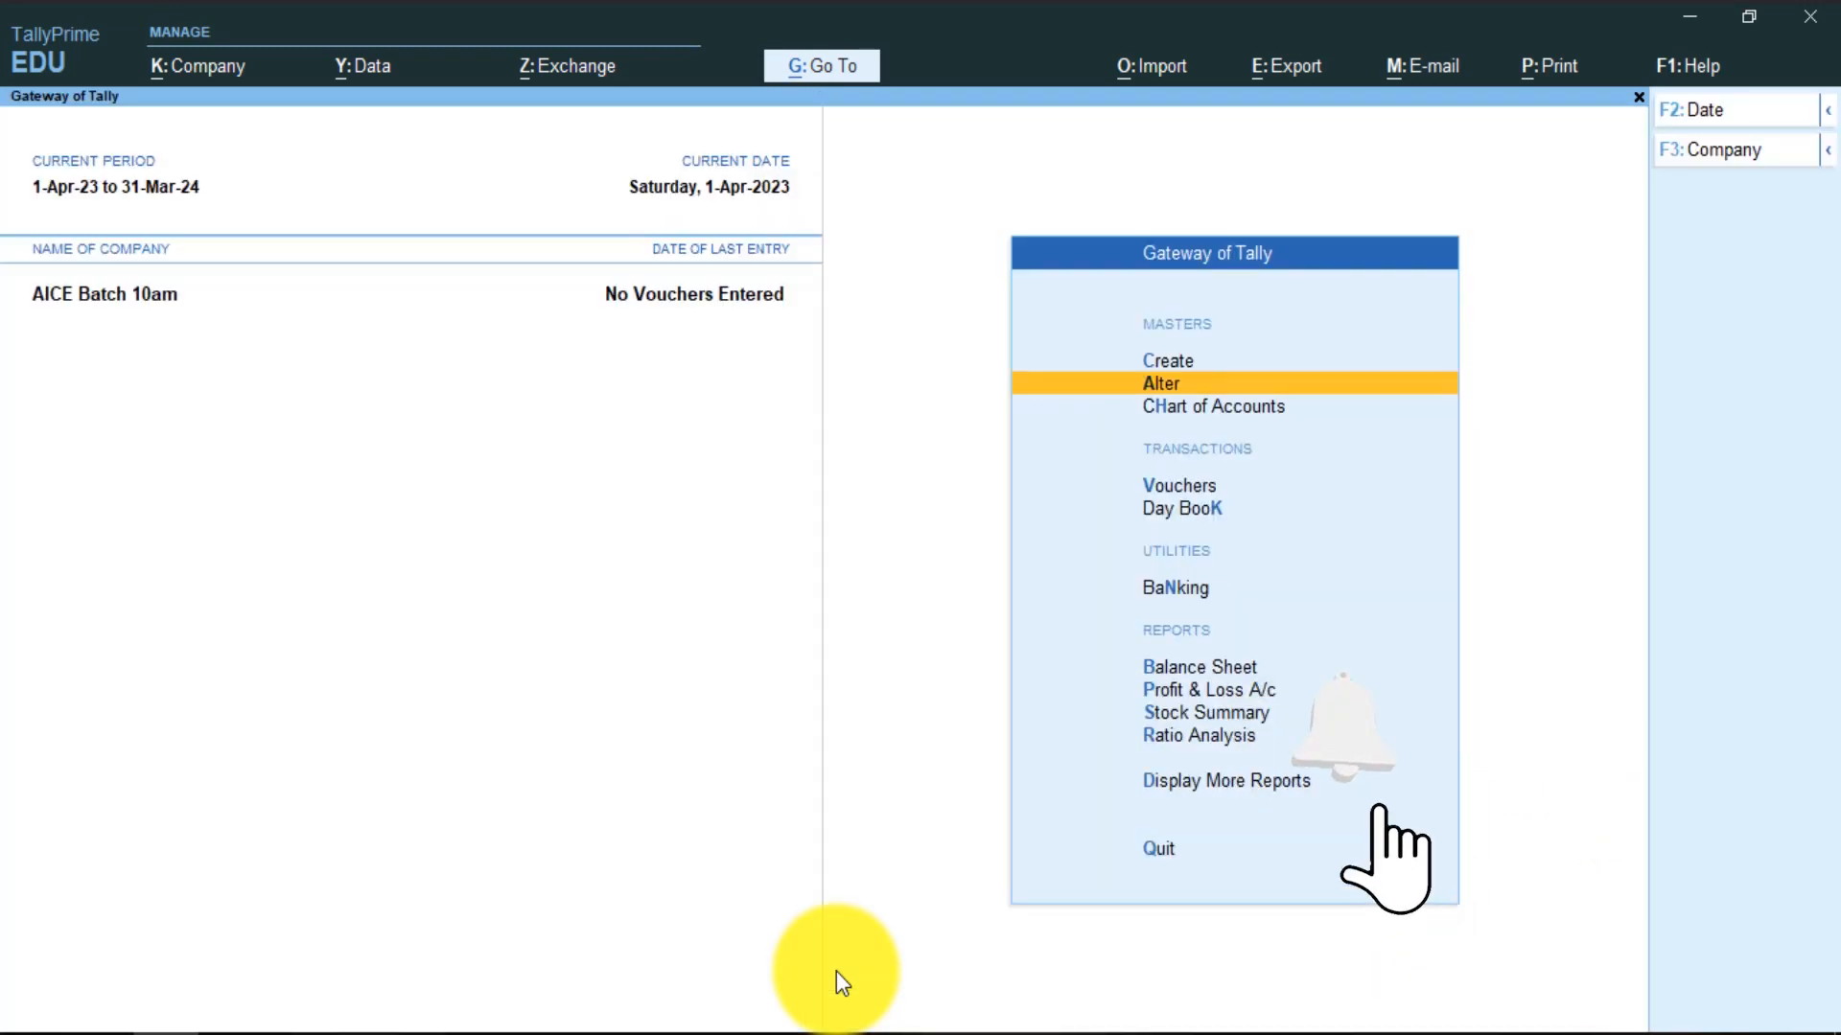
Start a new ledger named Arjun Ltd and place it under the Sundry Debtors group.
{"action": "key", "text": "Up"}
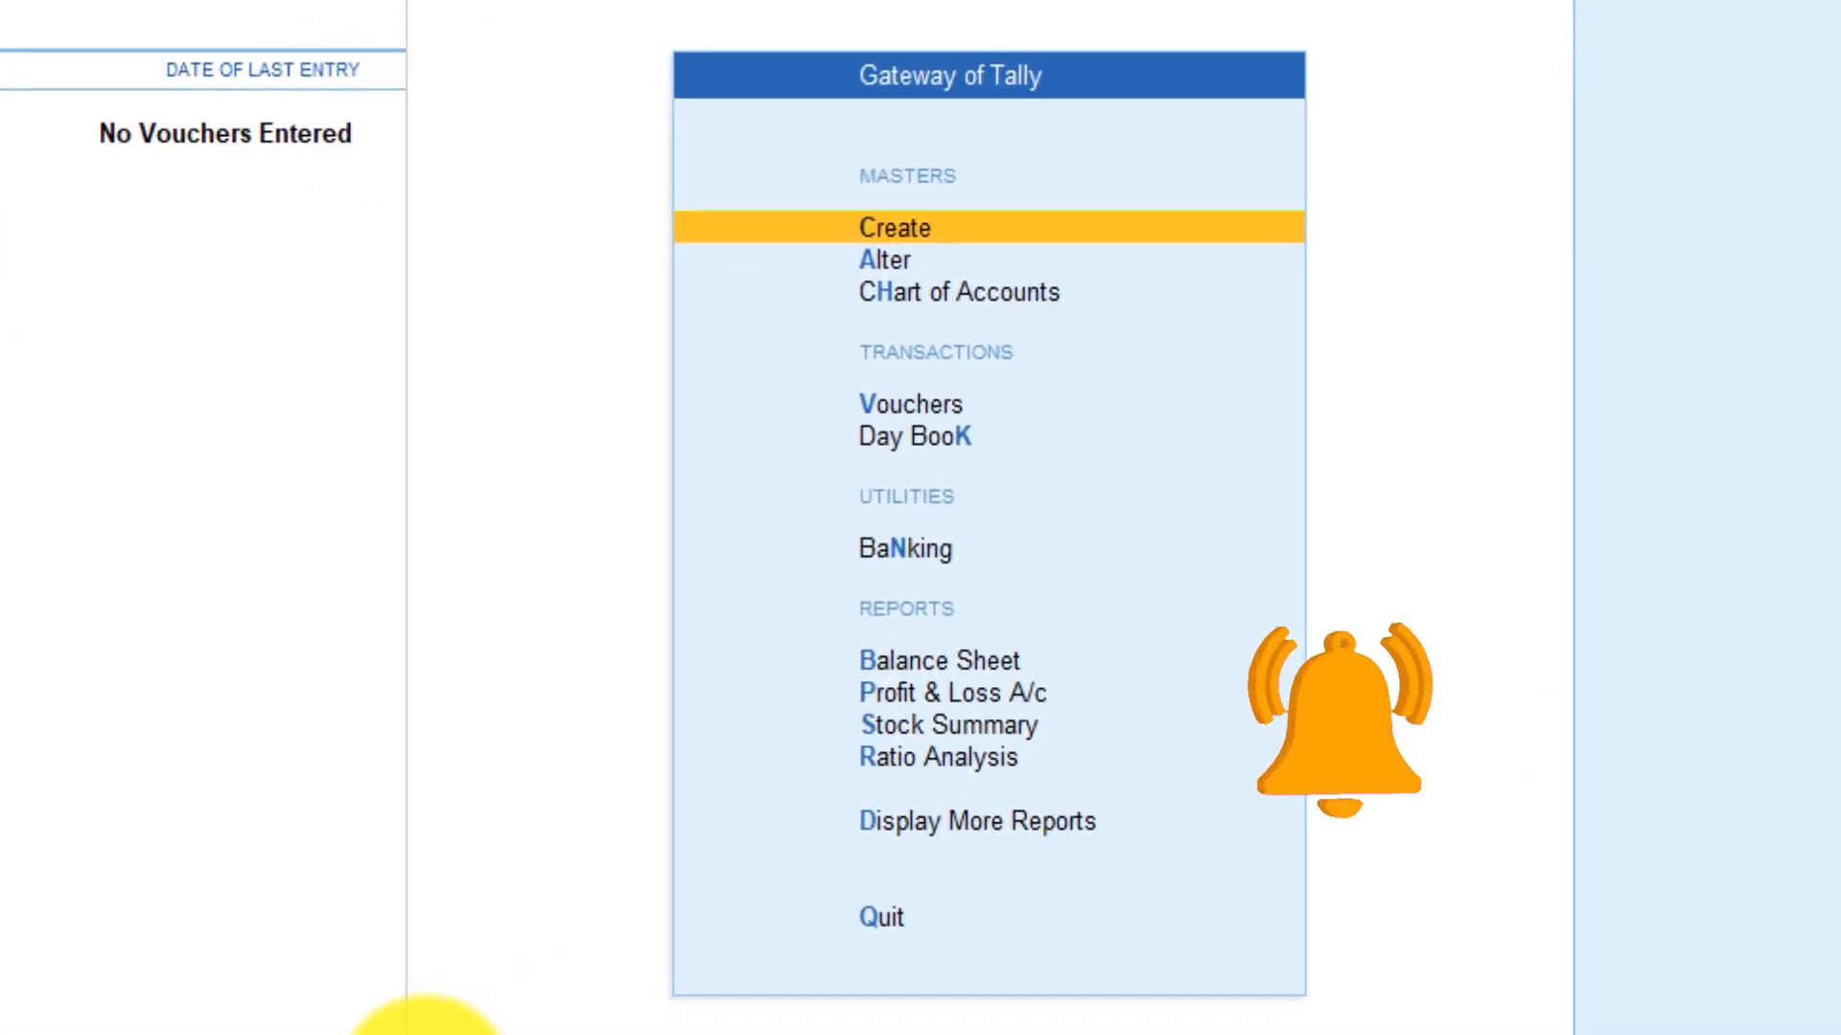
{"action": "key", "text": "Return"}
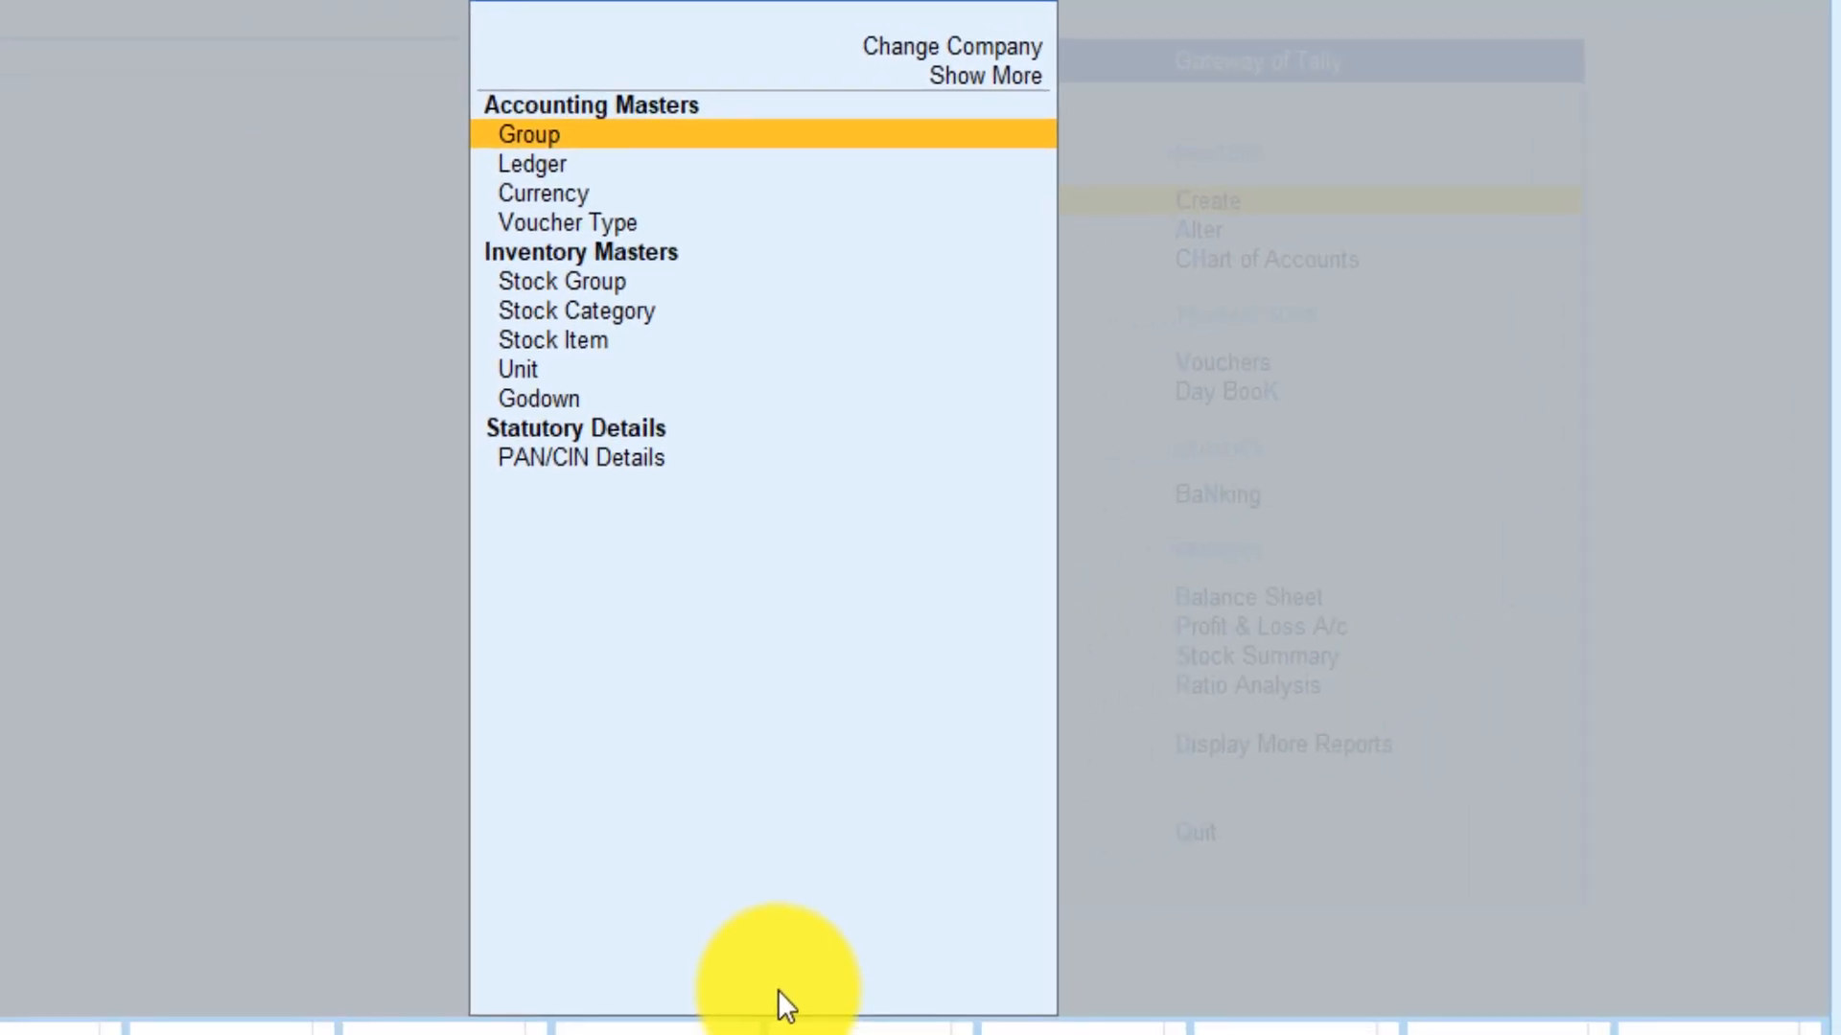
{"action": "key", "text": "Down"}
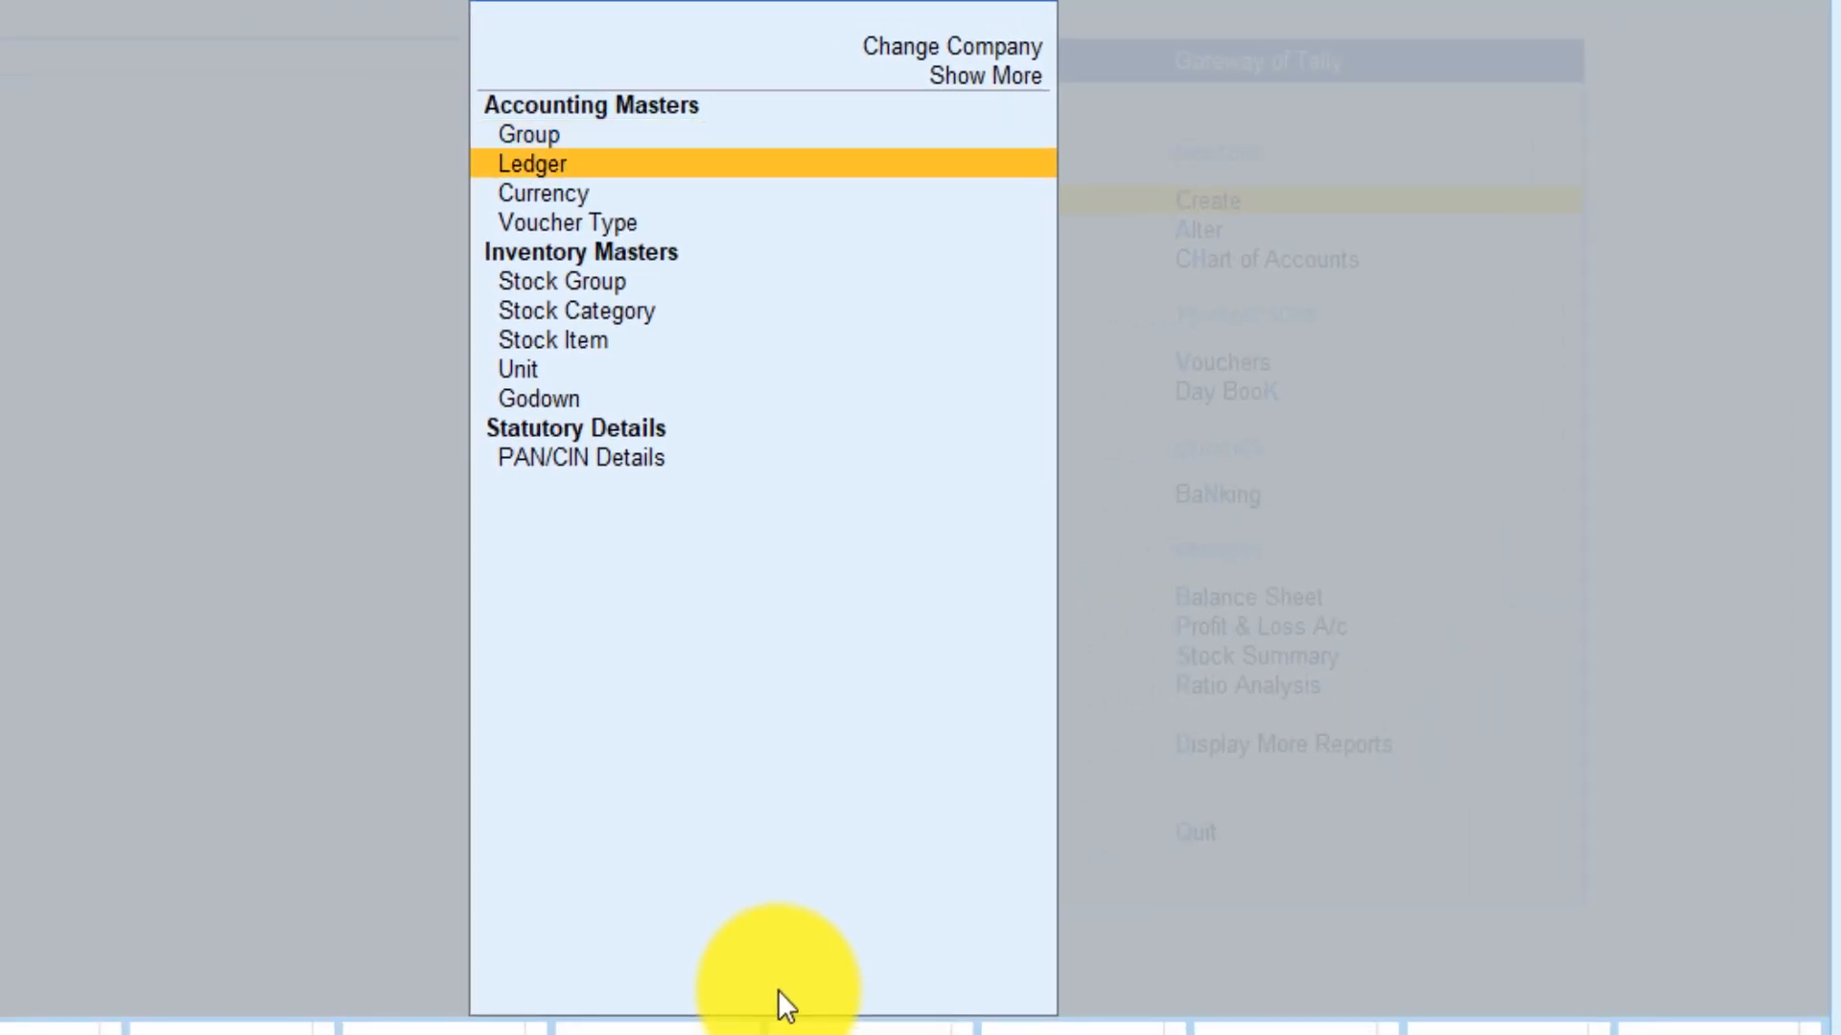
{"action": "key", "text": "Return"}
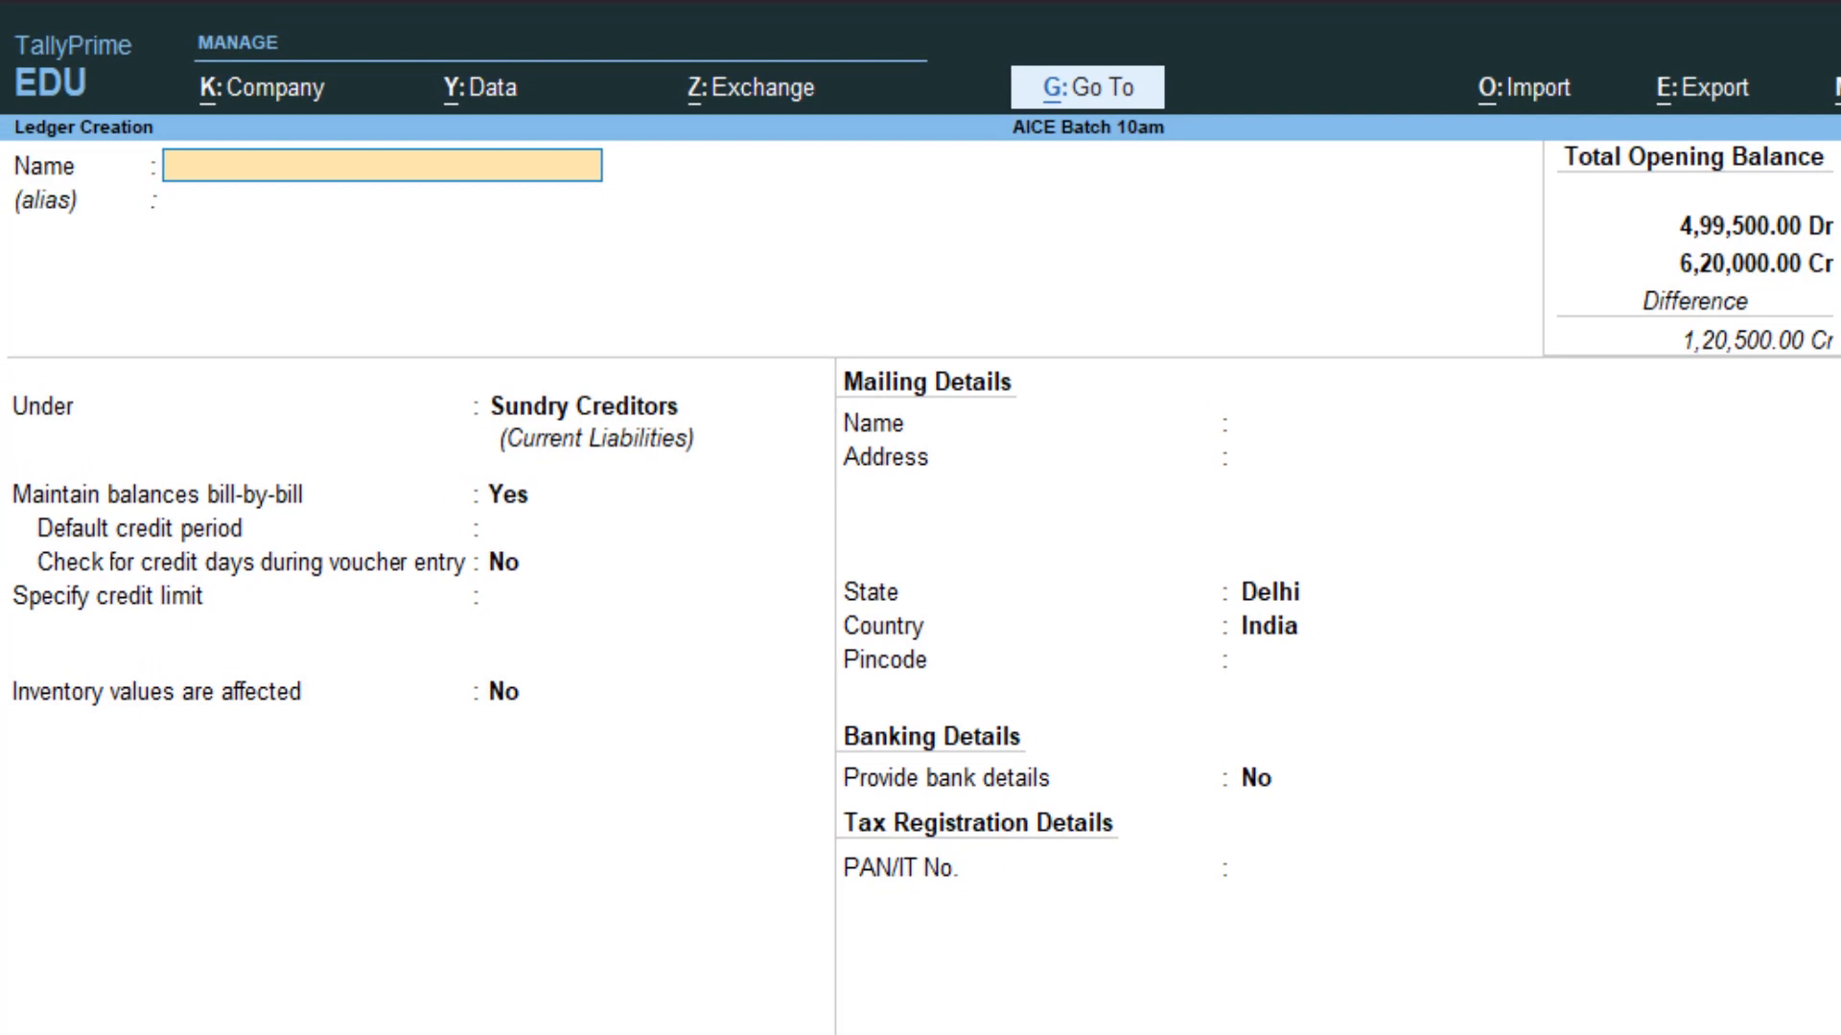
{"action": "type", "text": "Arjun Ltd"}
{"action": "key", "text": "Return"}
{"action": "type", "text": "Su"}
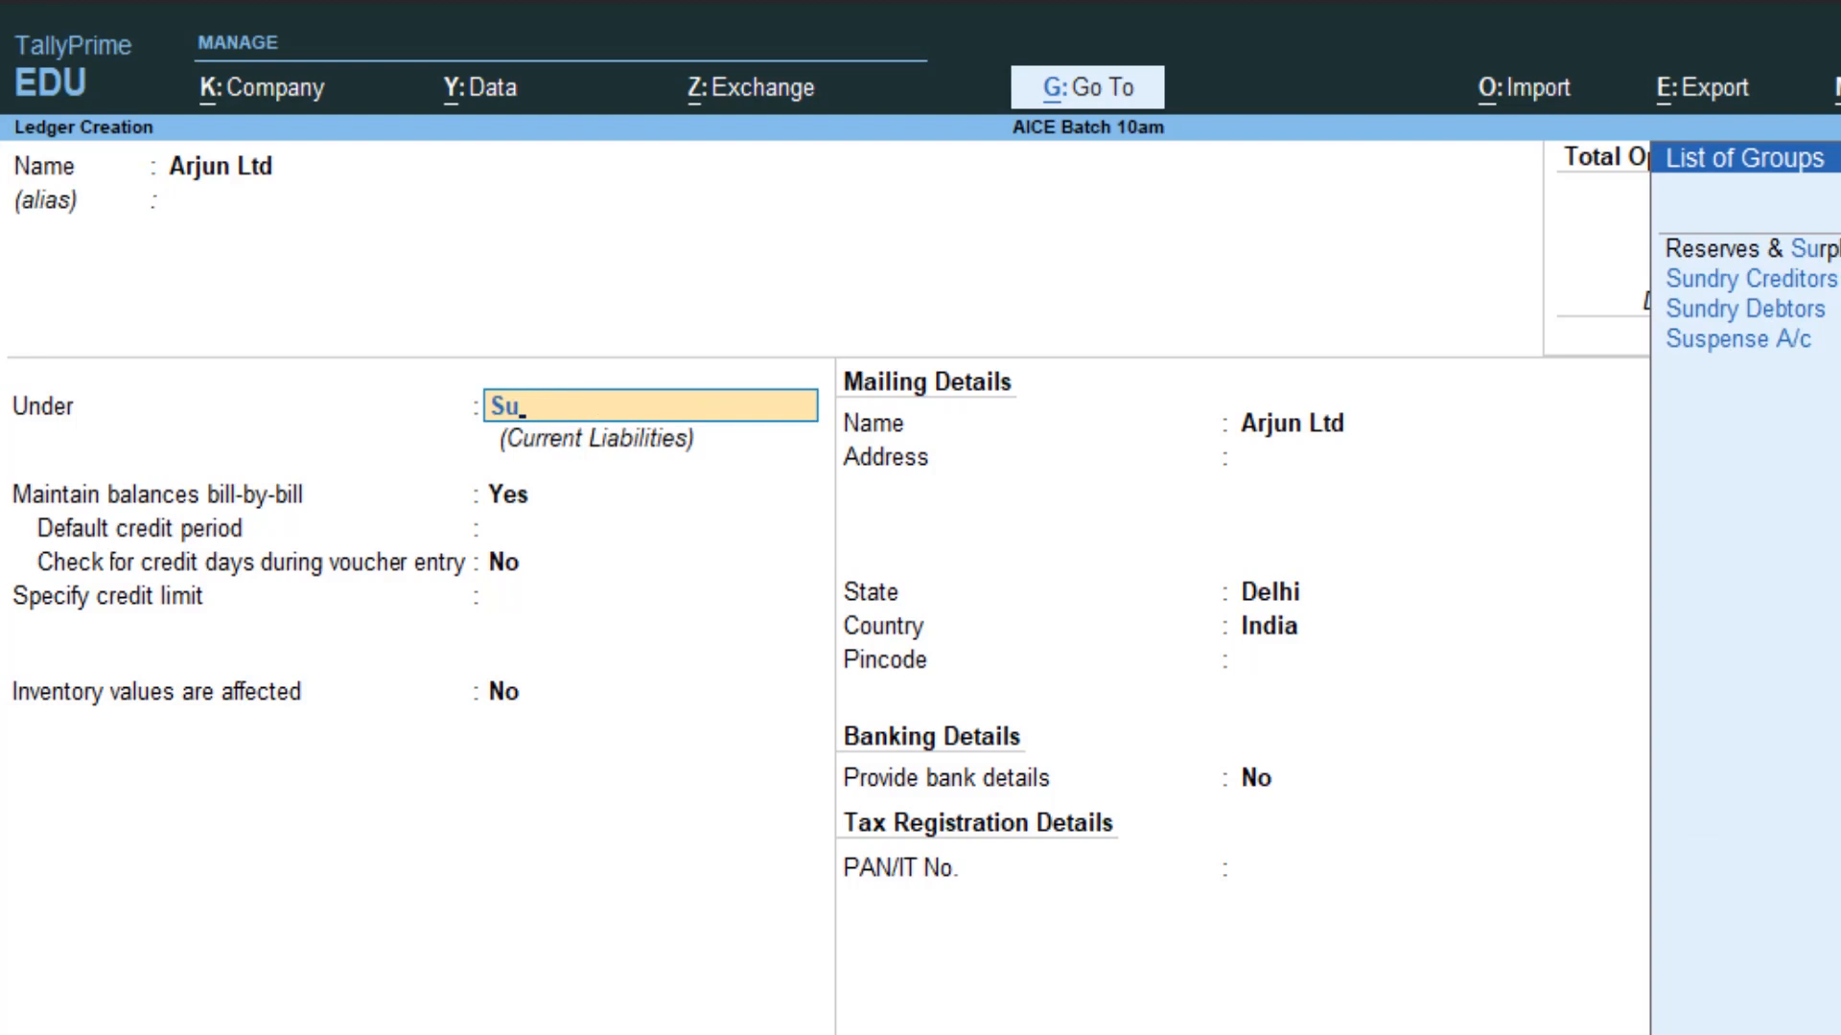
{"action": "key", "text": "Down"}
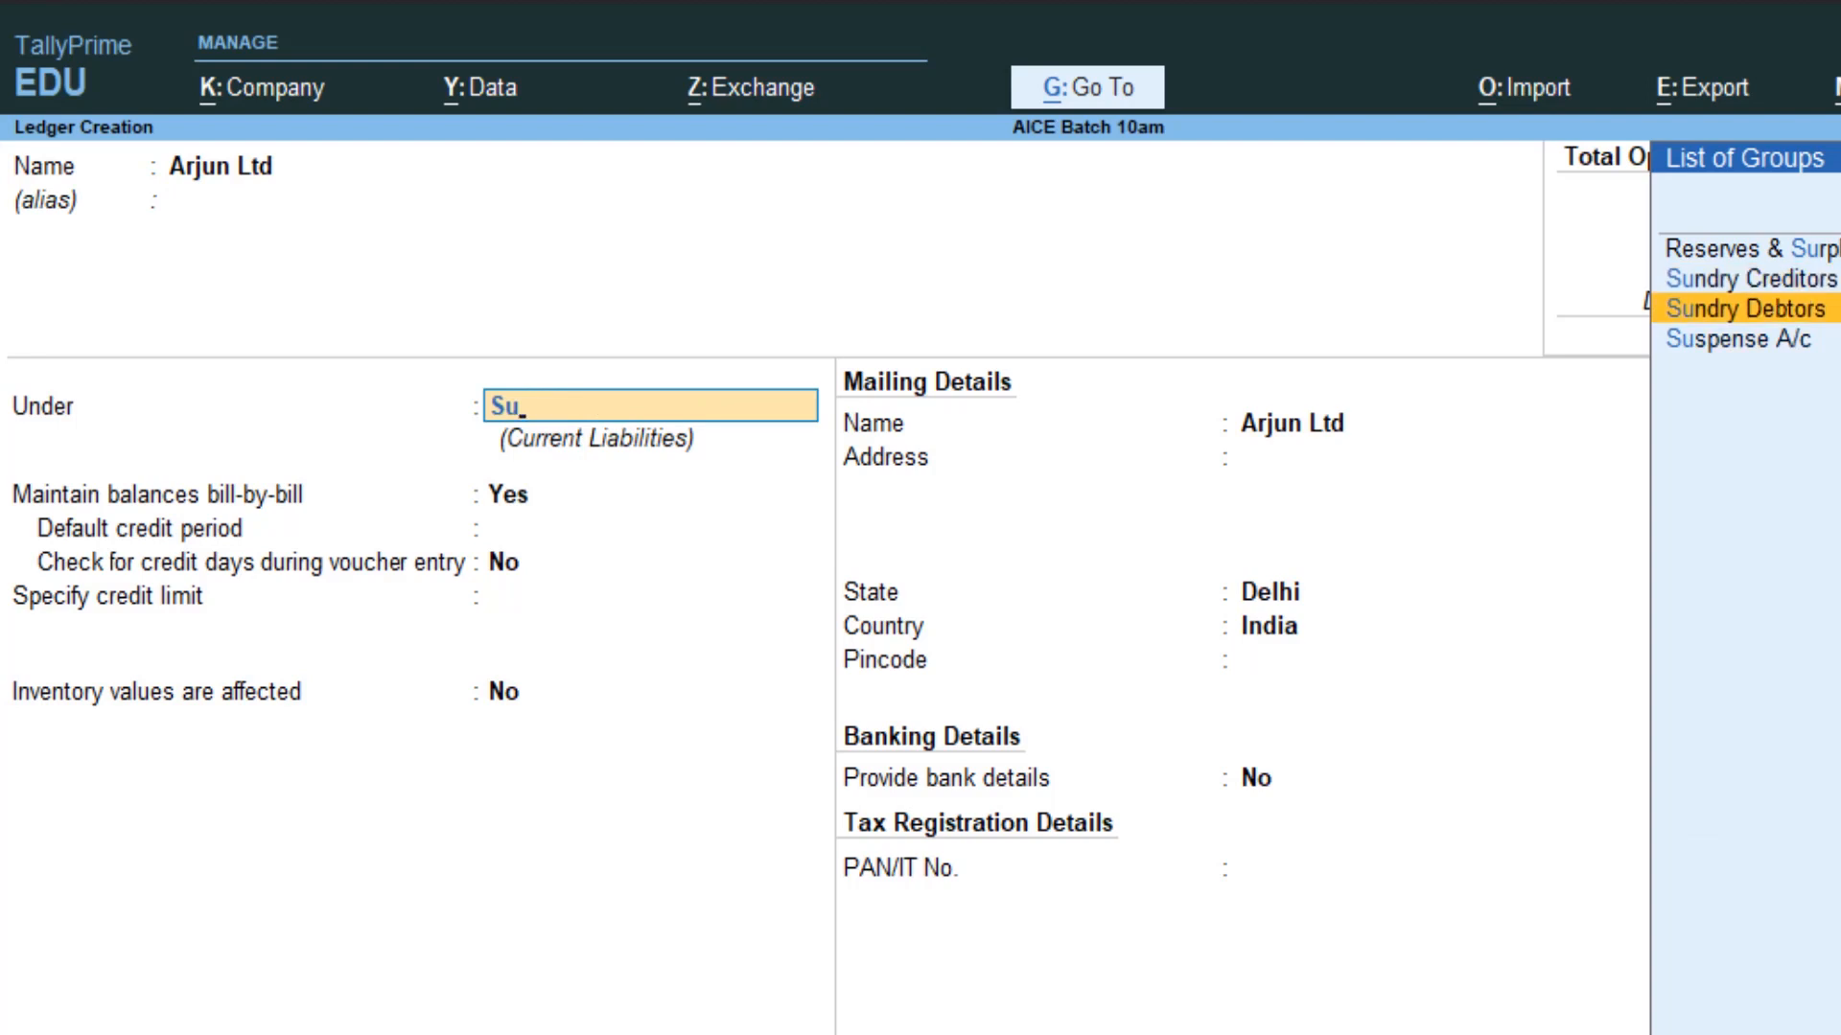
{"action": "key", "text": "Return"}
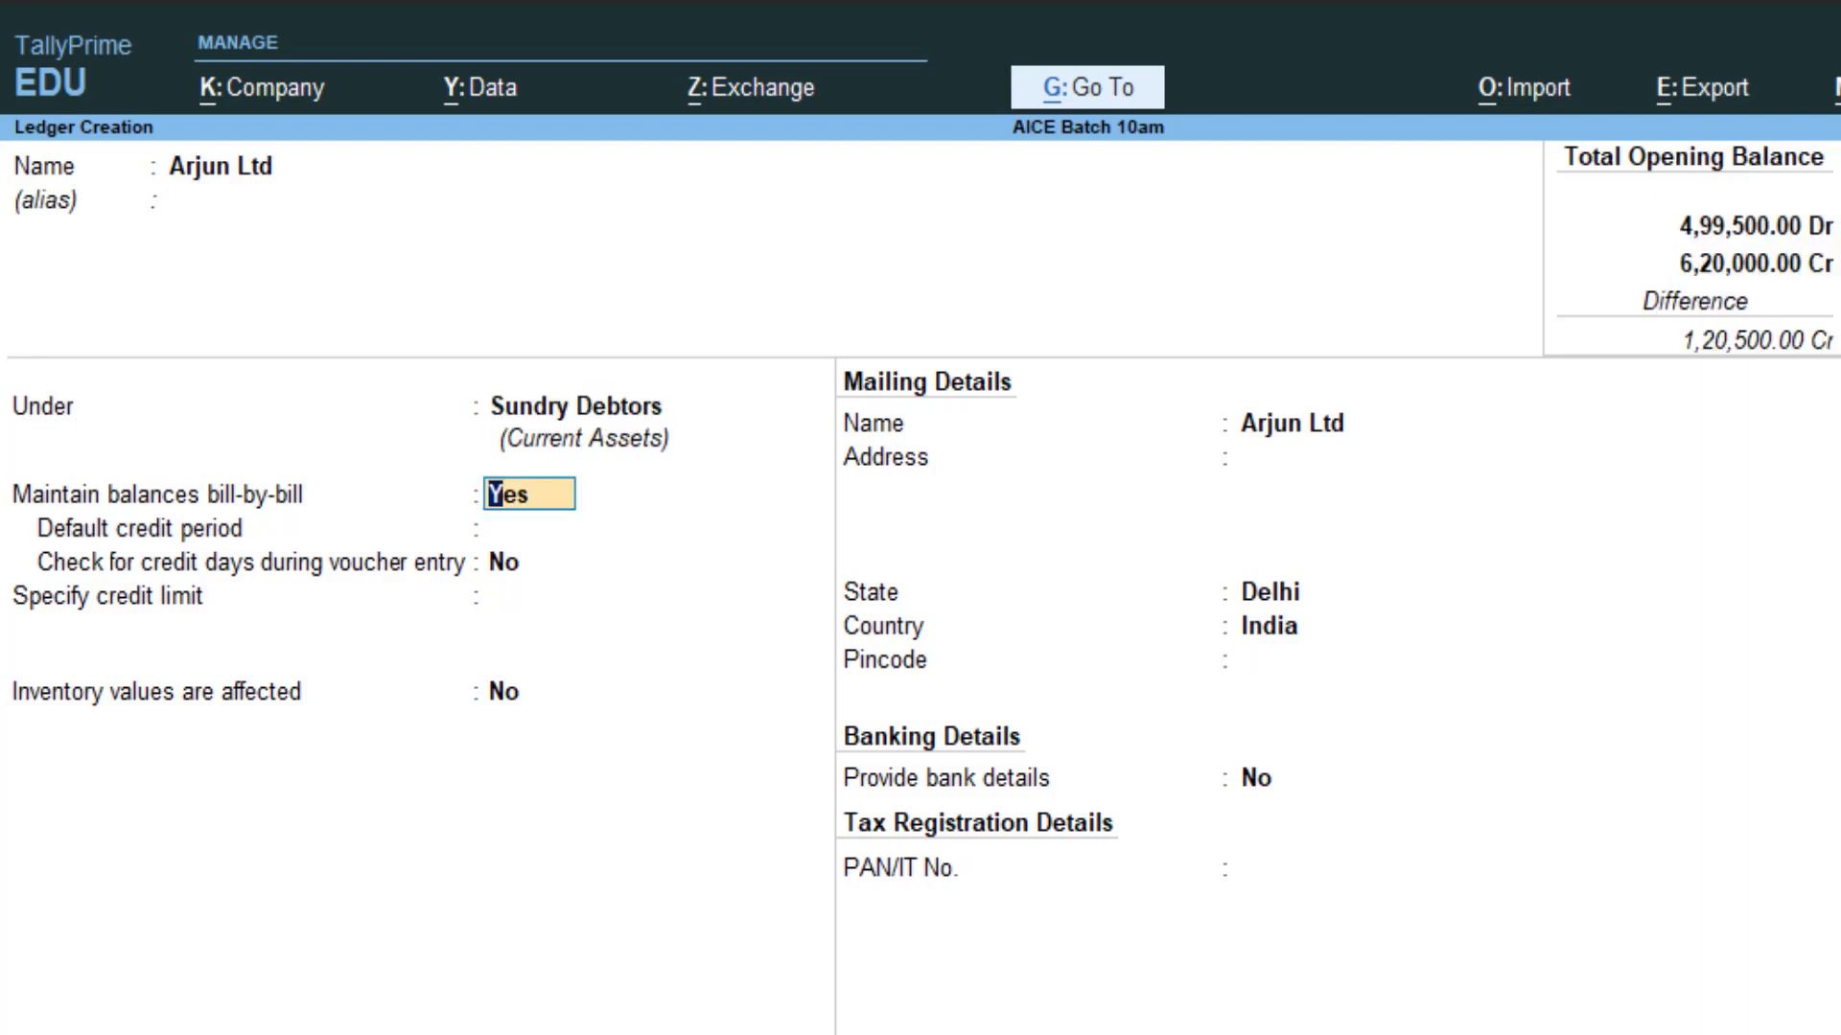
Keep bill-by-bill balances on with no credit period or limit, and fill in Arjun Ltd's mailing address and pincode.
{"action": "key", "text": "Return"}
{"action": "key", "text": "Return"}
{"action": "key", "text": "Return"}
{"action": "key", "text": "Return"}
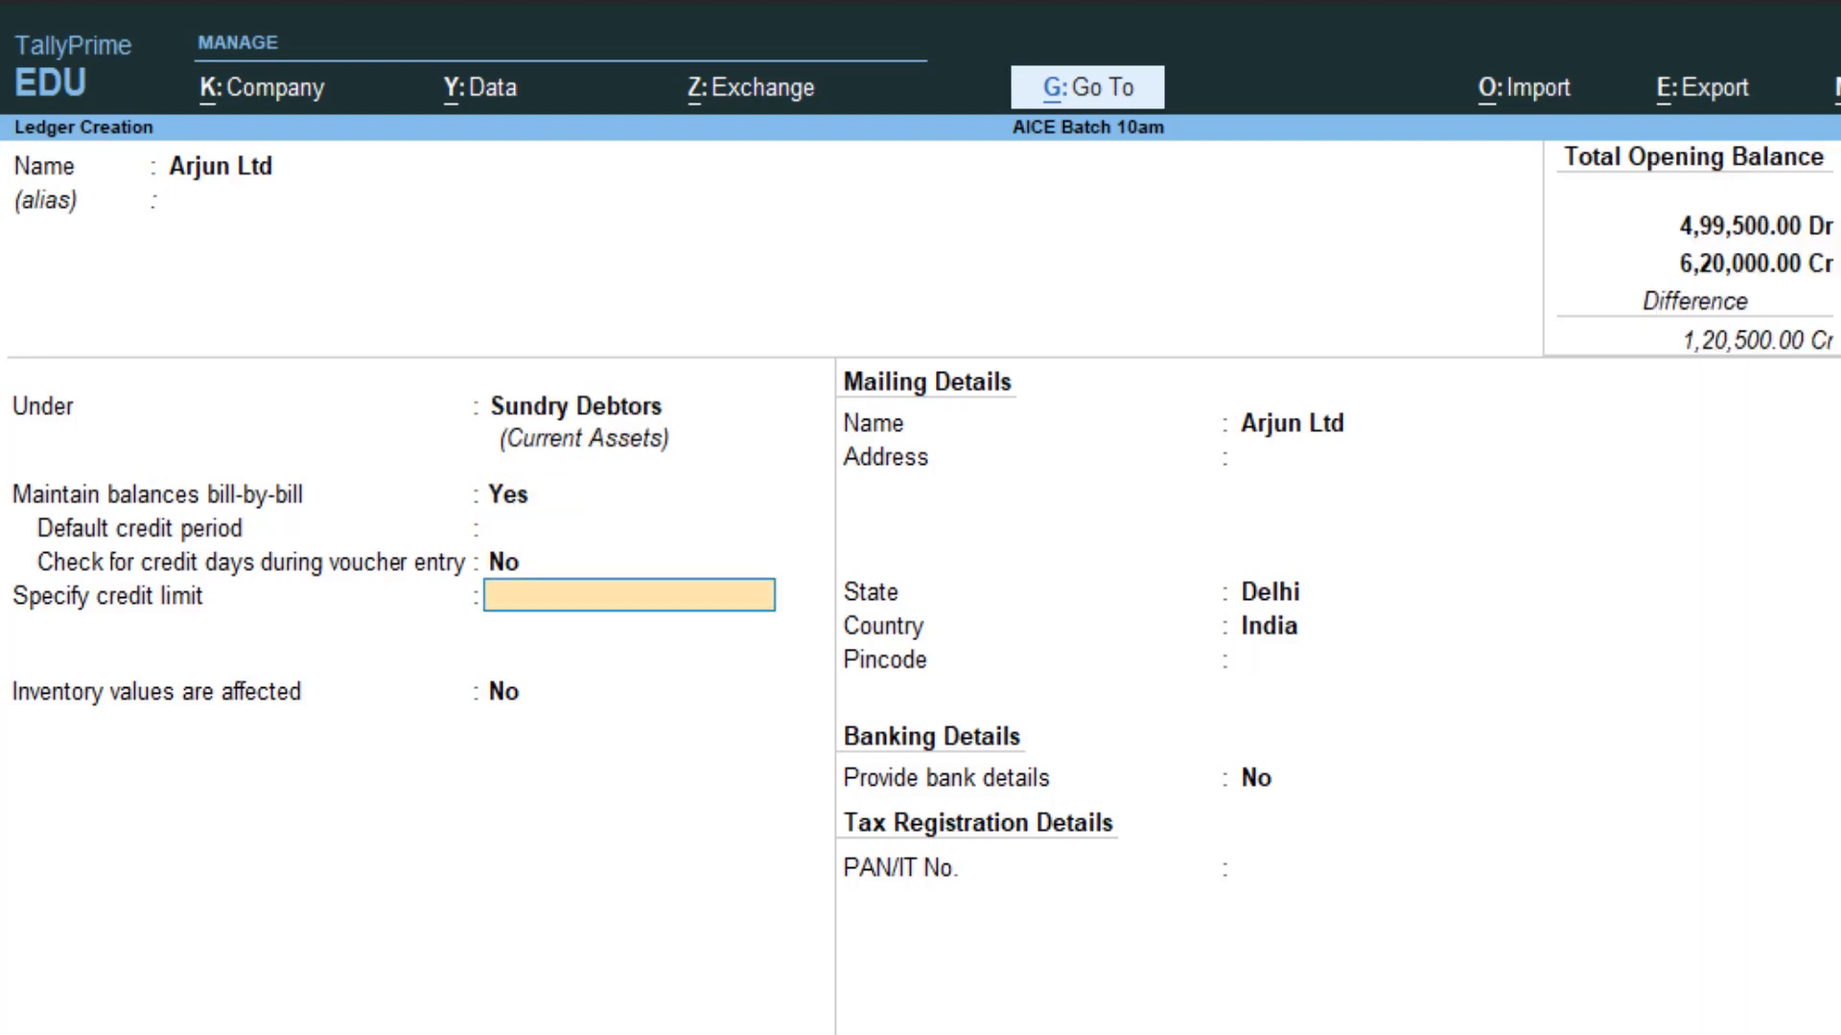
{"action": "key", "text": "Return"}
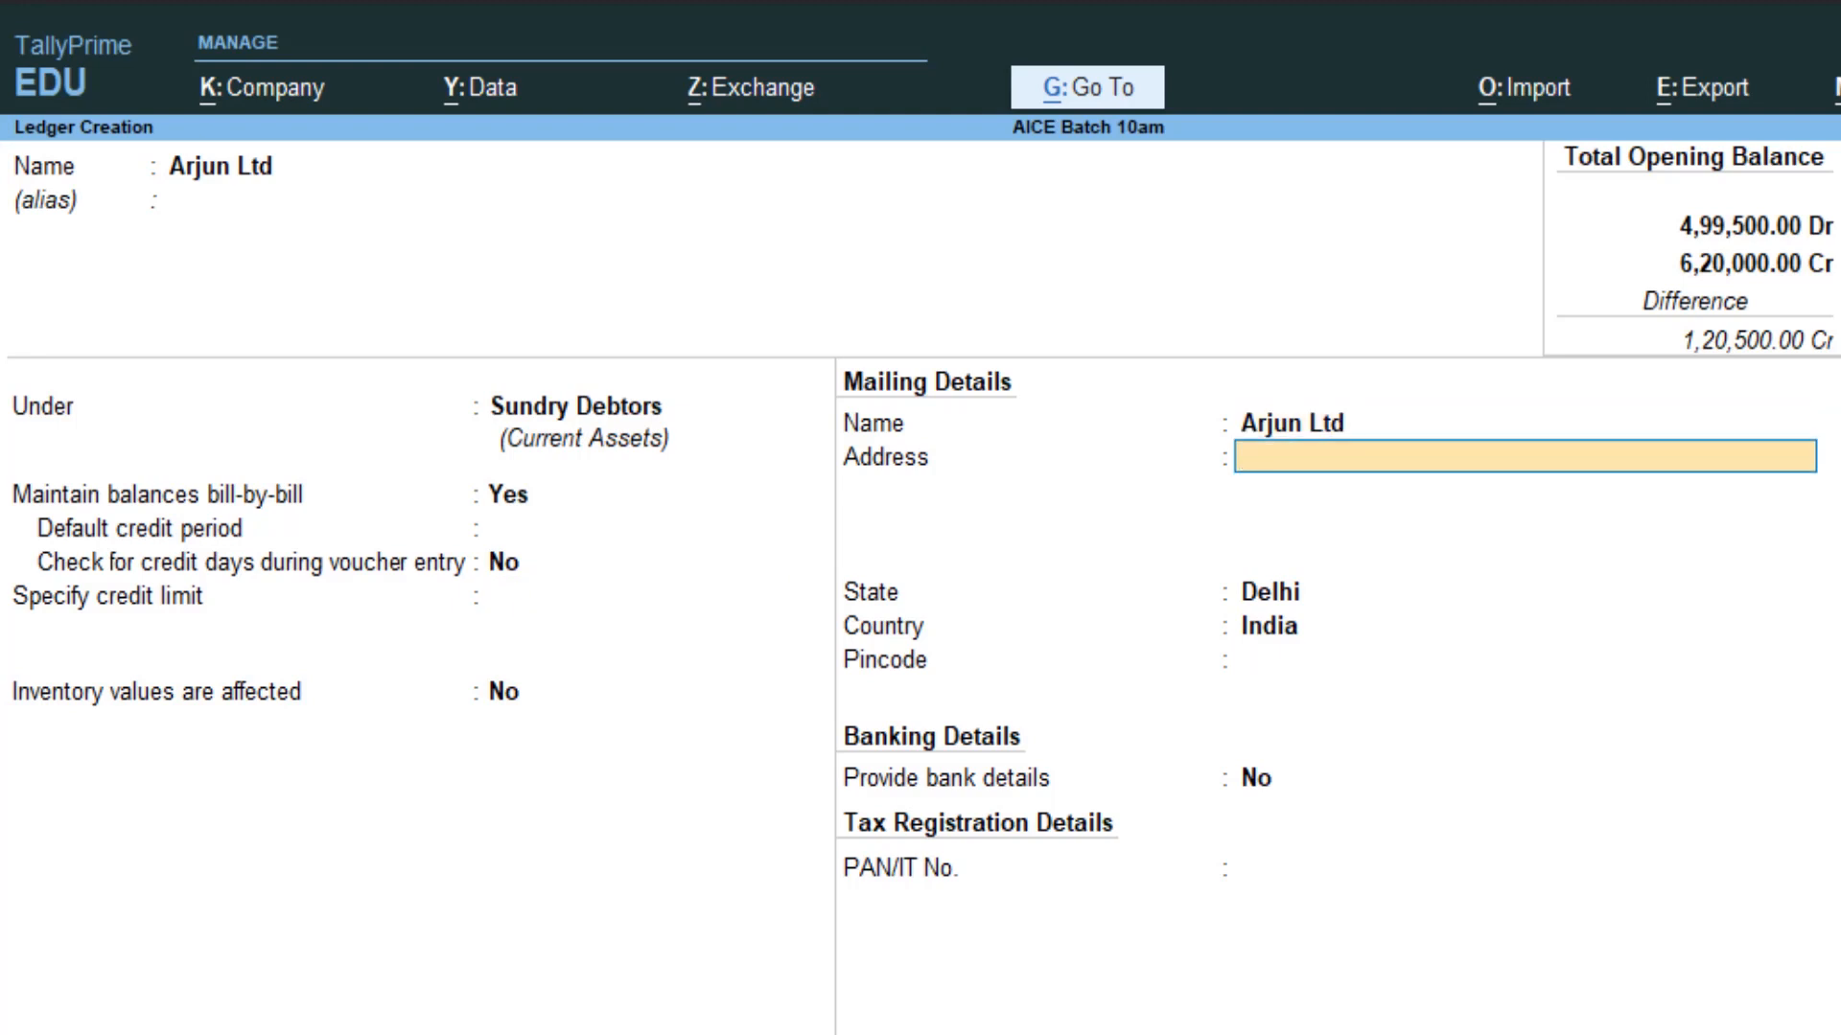
{"action": "type", "text": "Janakpuri"}
{"action": "key", "text": "Return"}
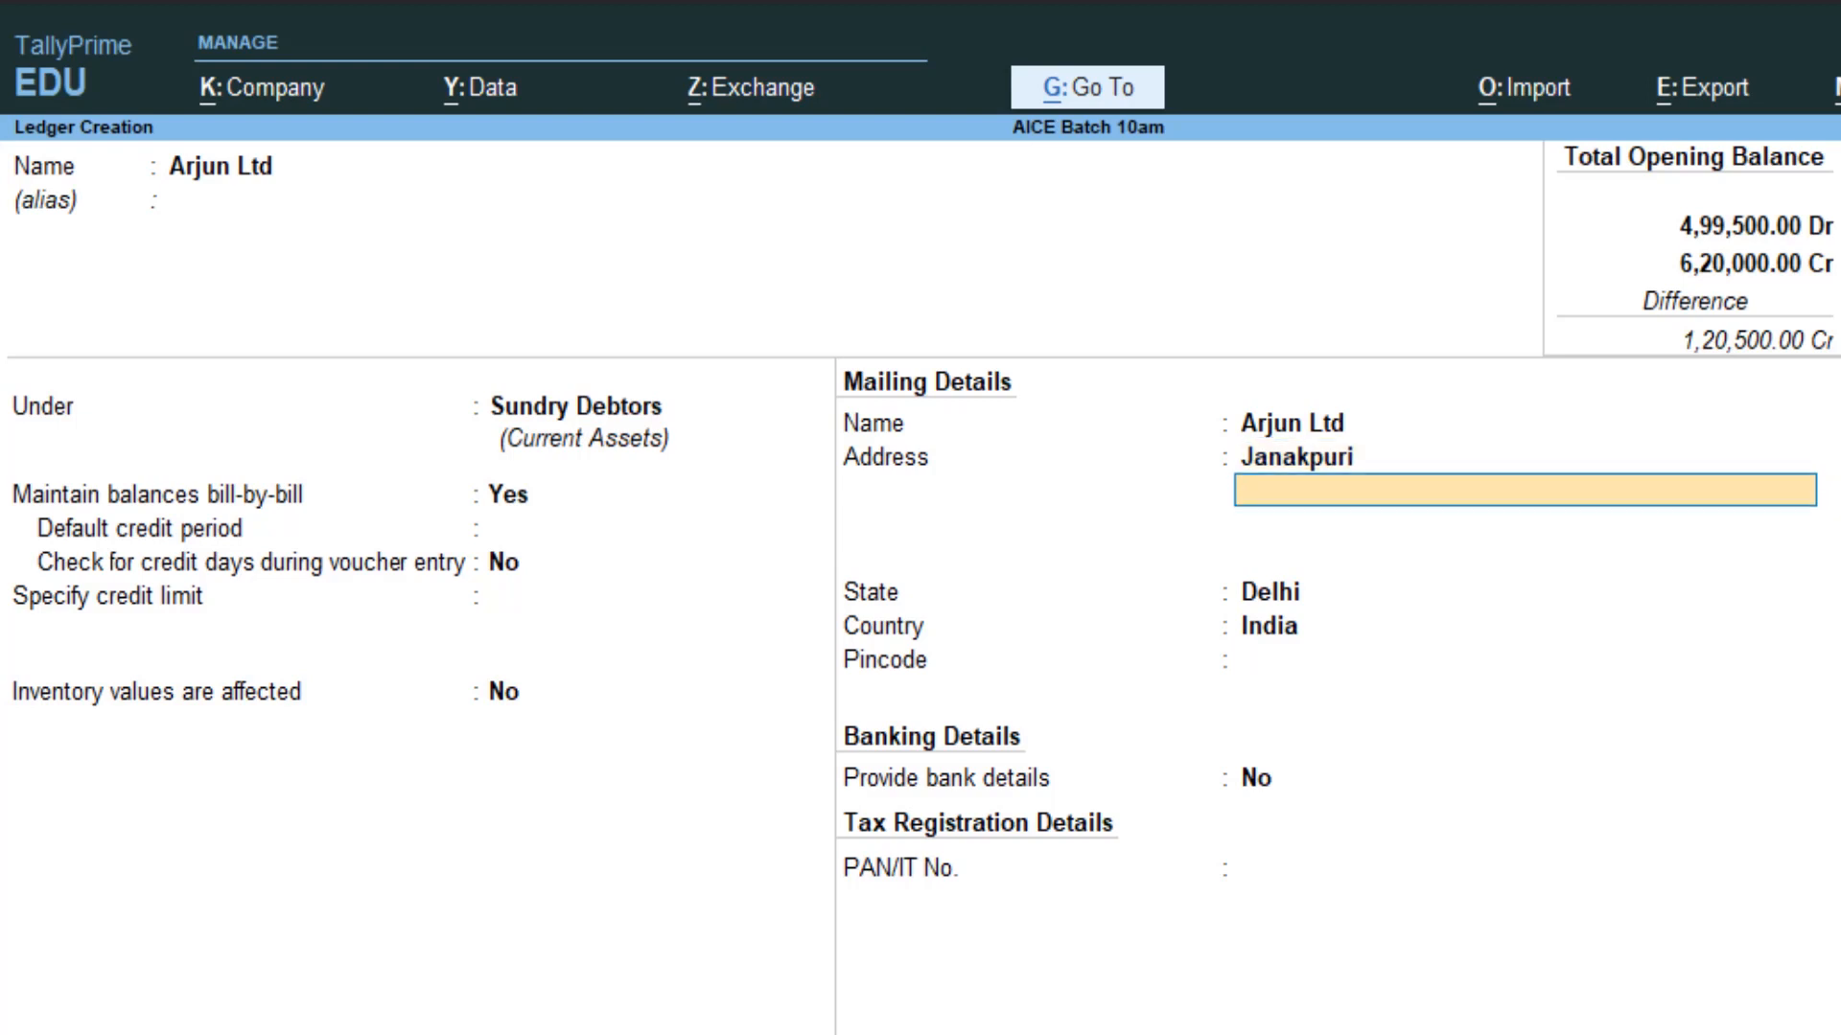
{"action": "key", "text": "Return"}
{"action": "key", "text": "Return"}
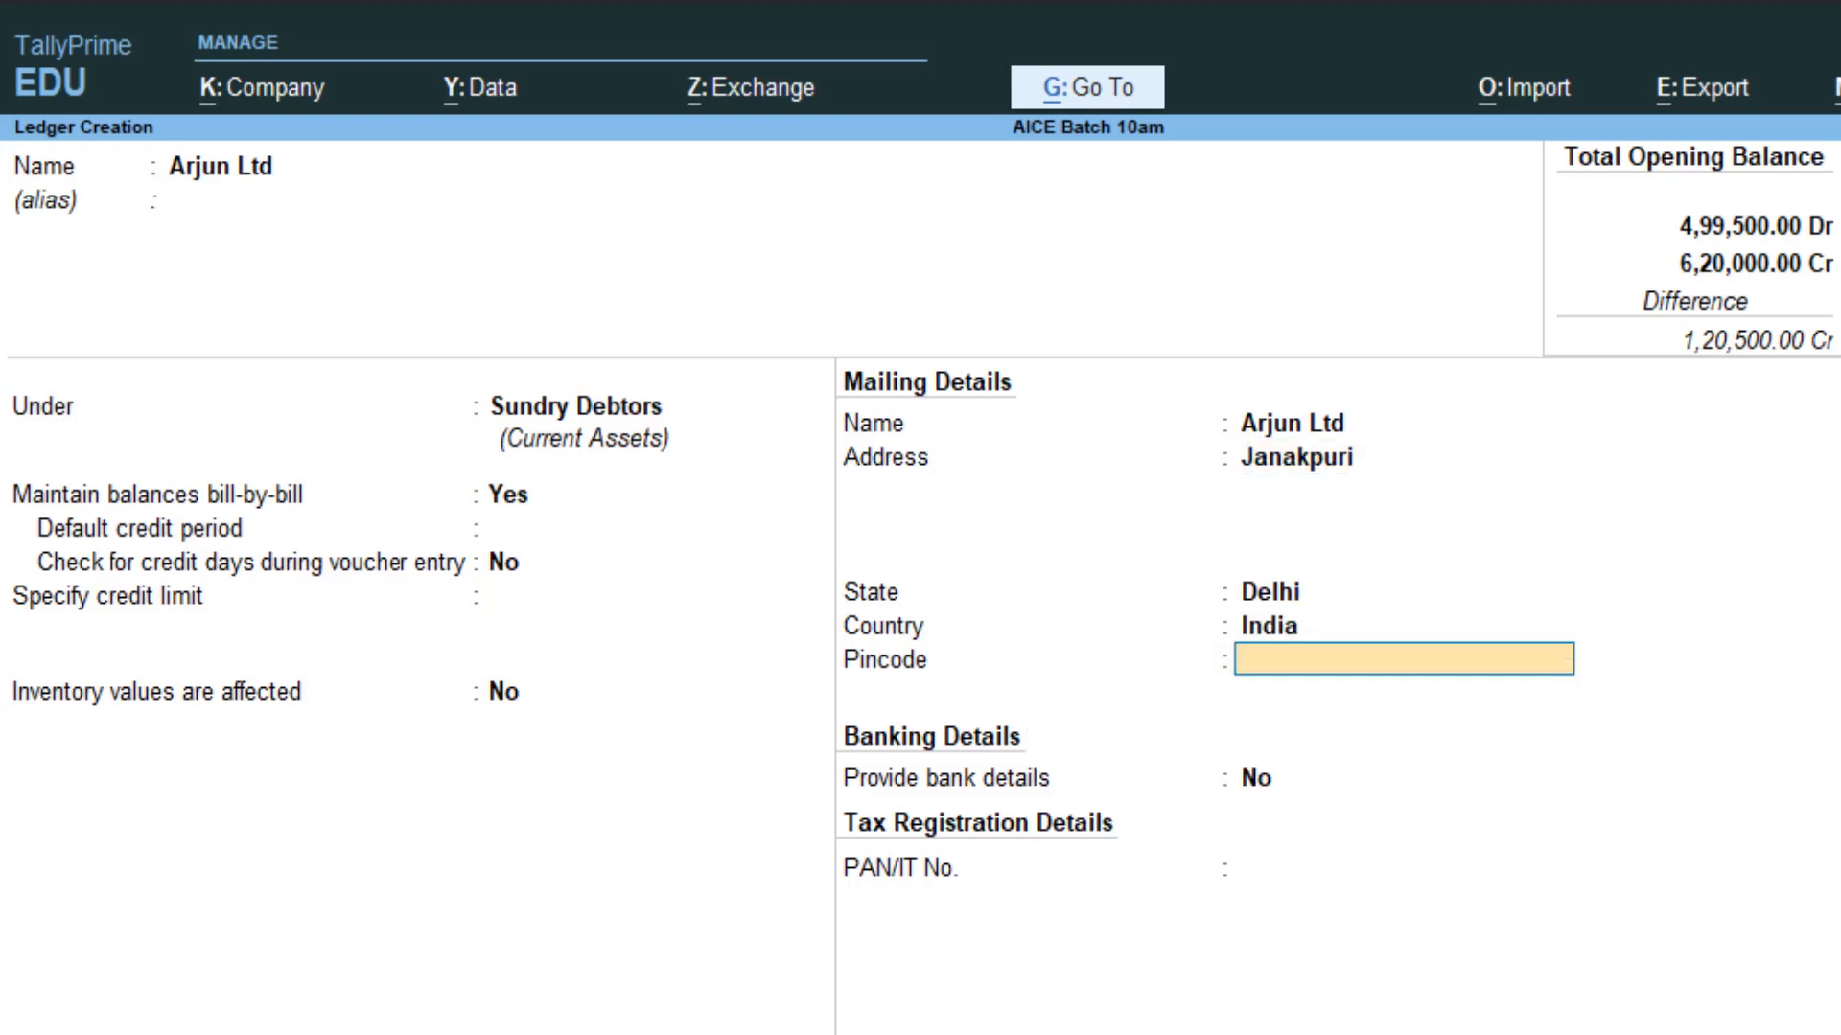
{"action": "type", "text": "11045"}
{"action": "key", "text": "Return"}
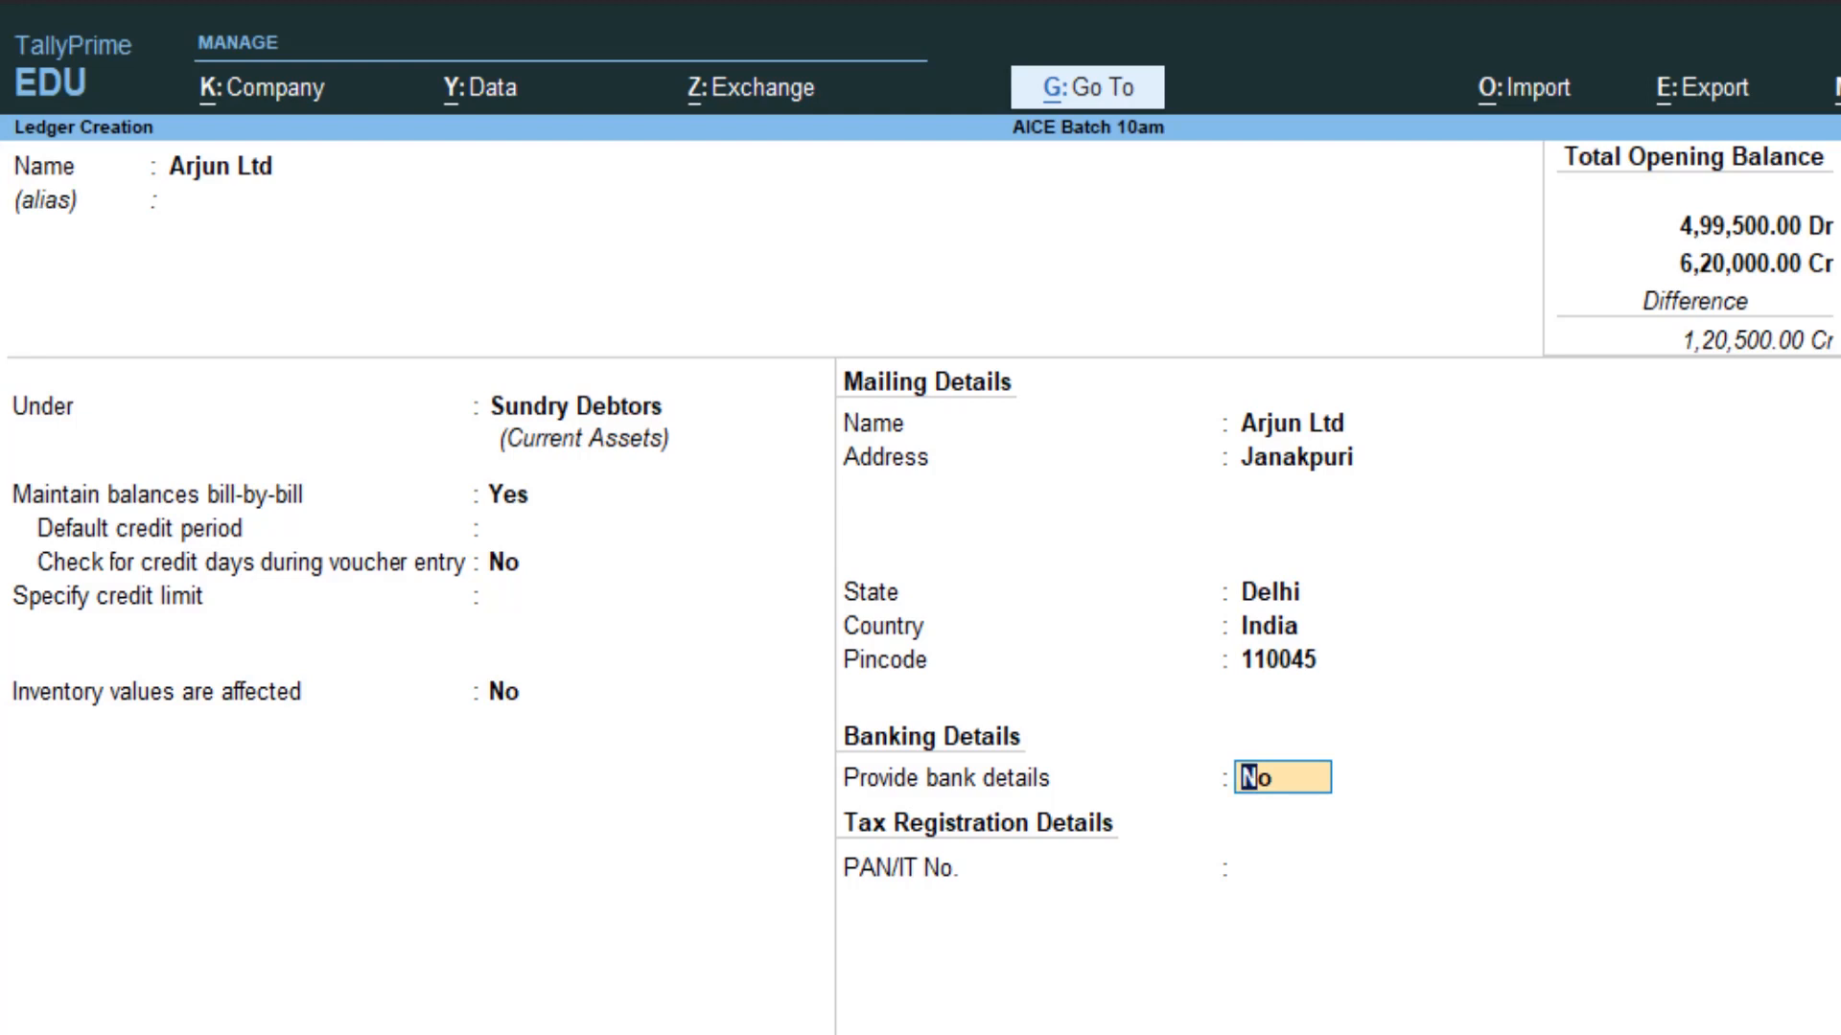
Leave the bank and PAN details unfilled and set Arjun Ltd's opening balance to 50,000 Dr.
{"action": "key", "text": "Return"}
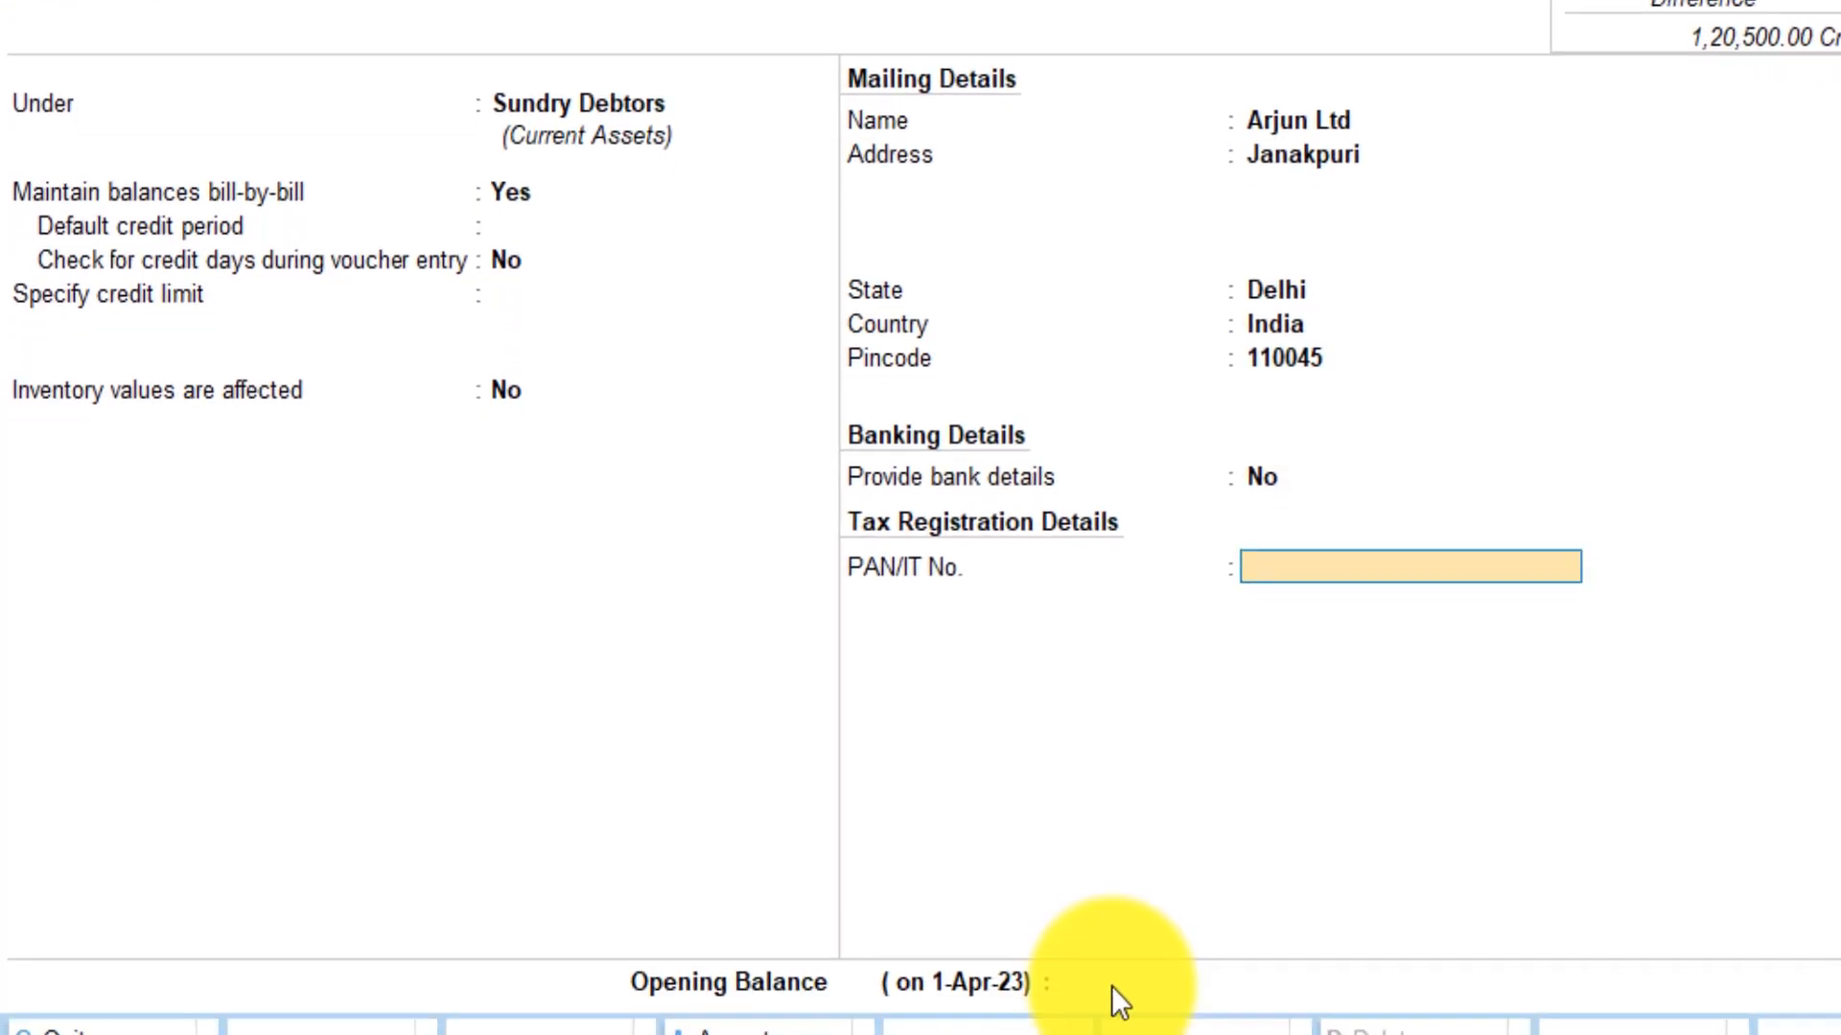
{"action": "key", "text": "Return"}
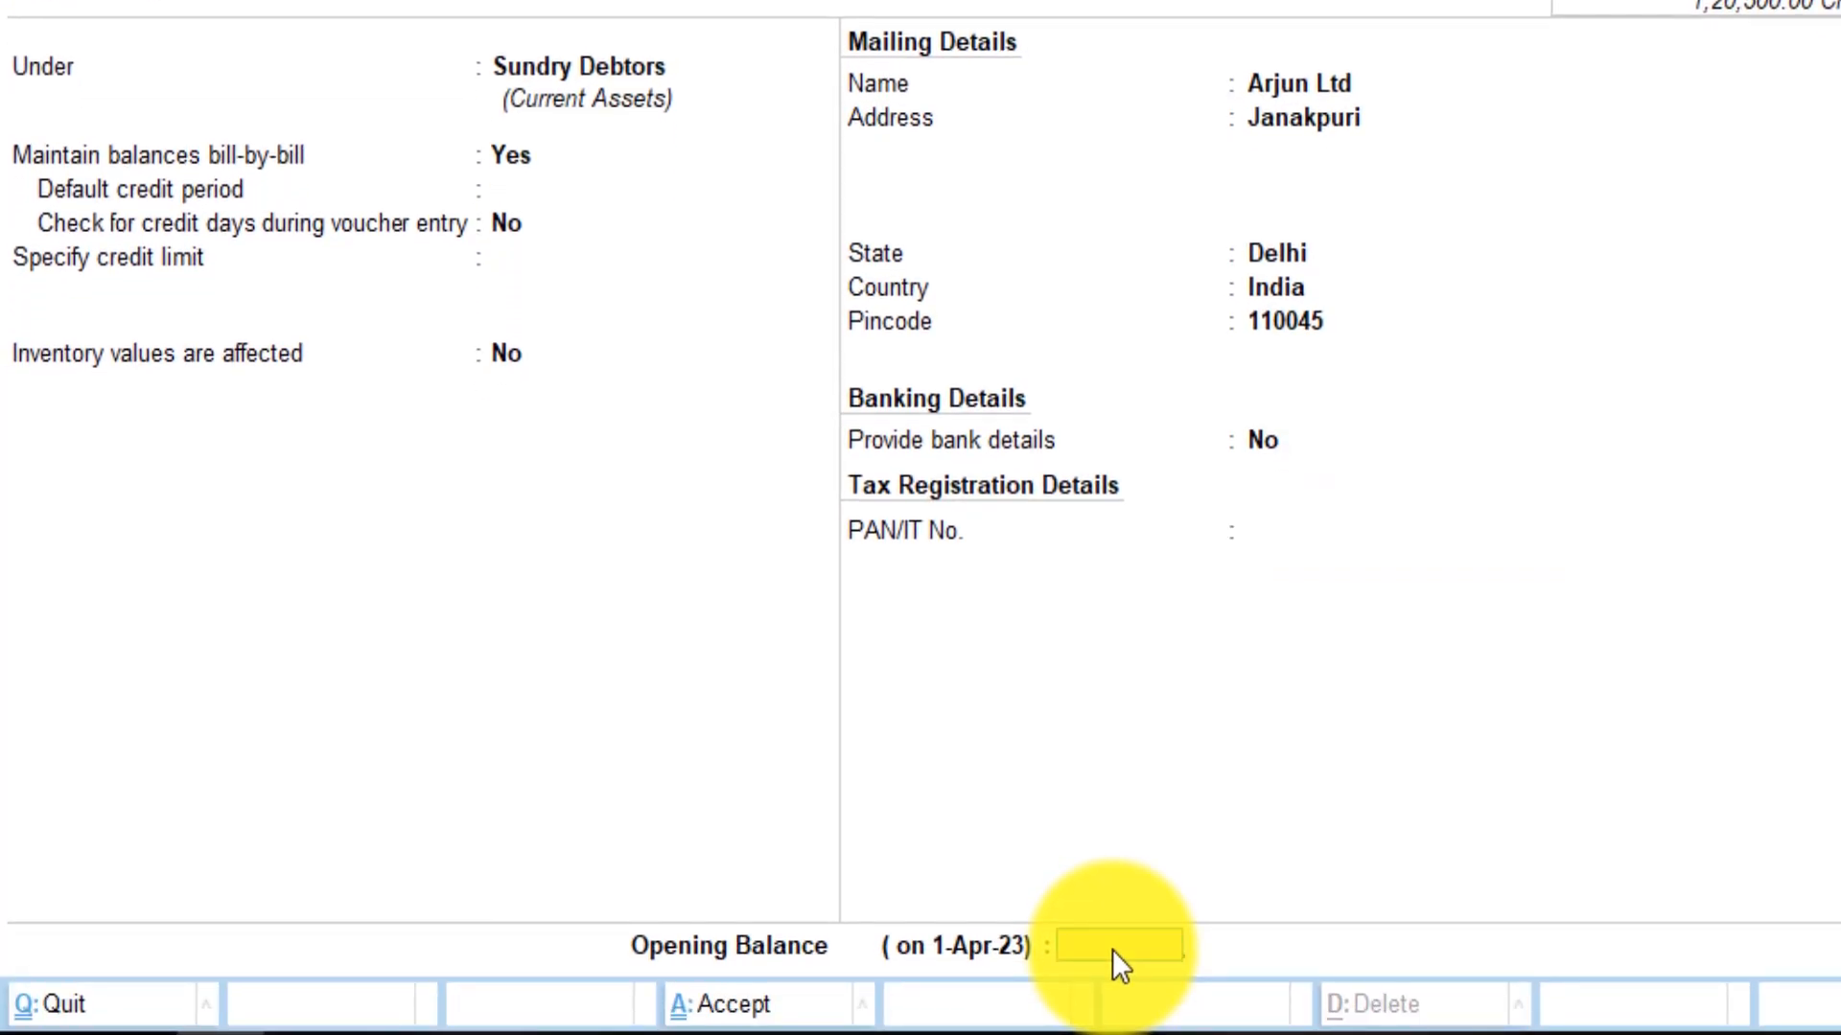
{"action": "type", "text": "50,0"}
{"action": "type", "text": "0000"}
{"action": "key", "text": "Return"}
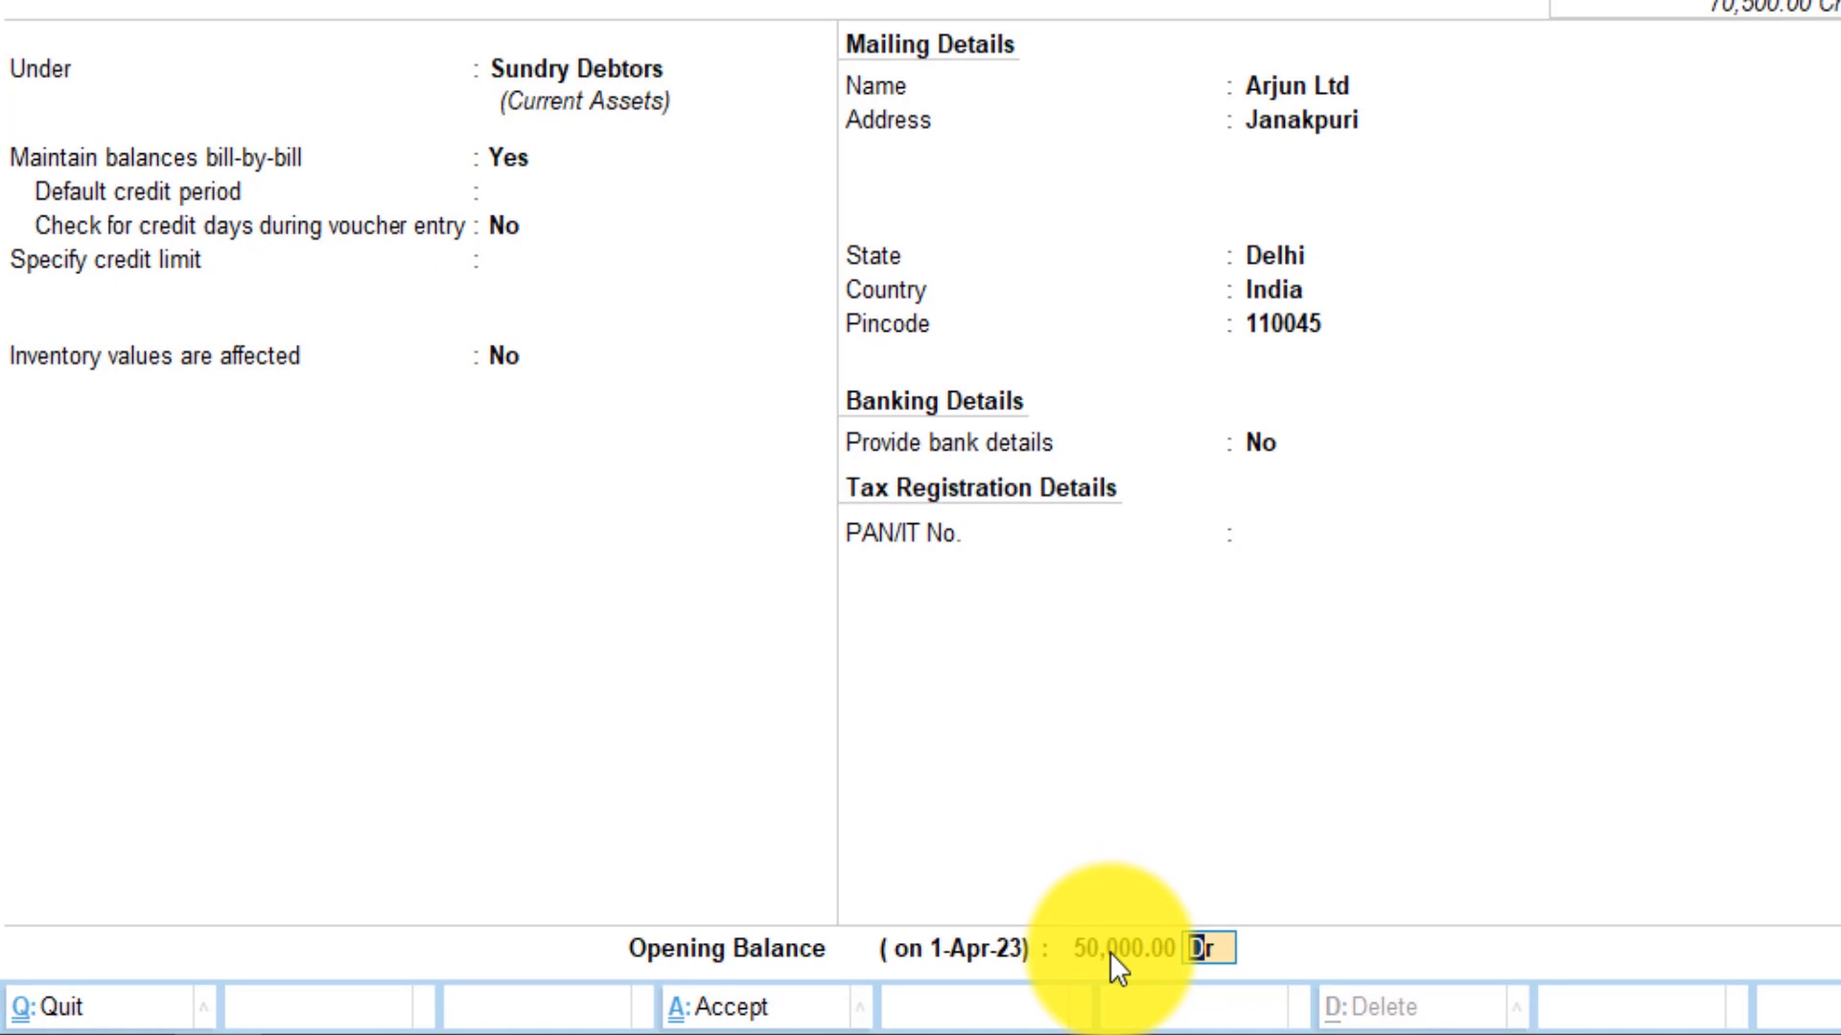
{"action": "key", "text": "Return"}
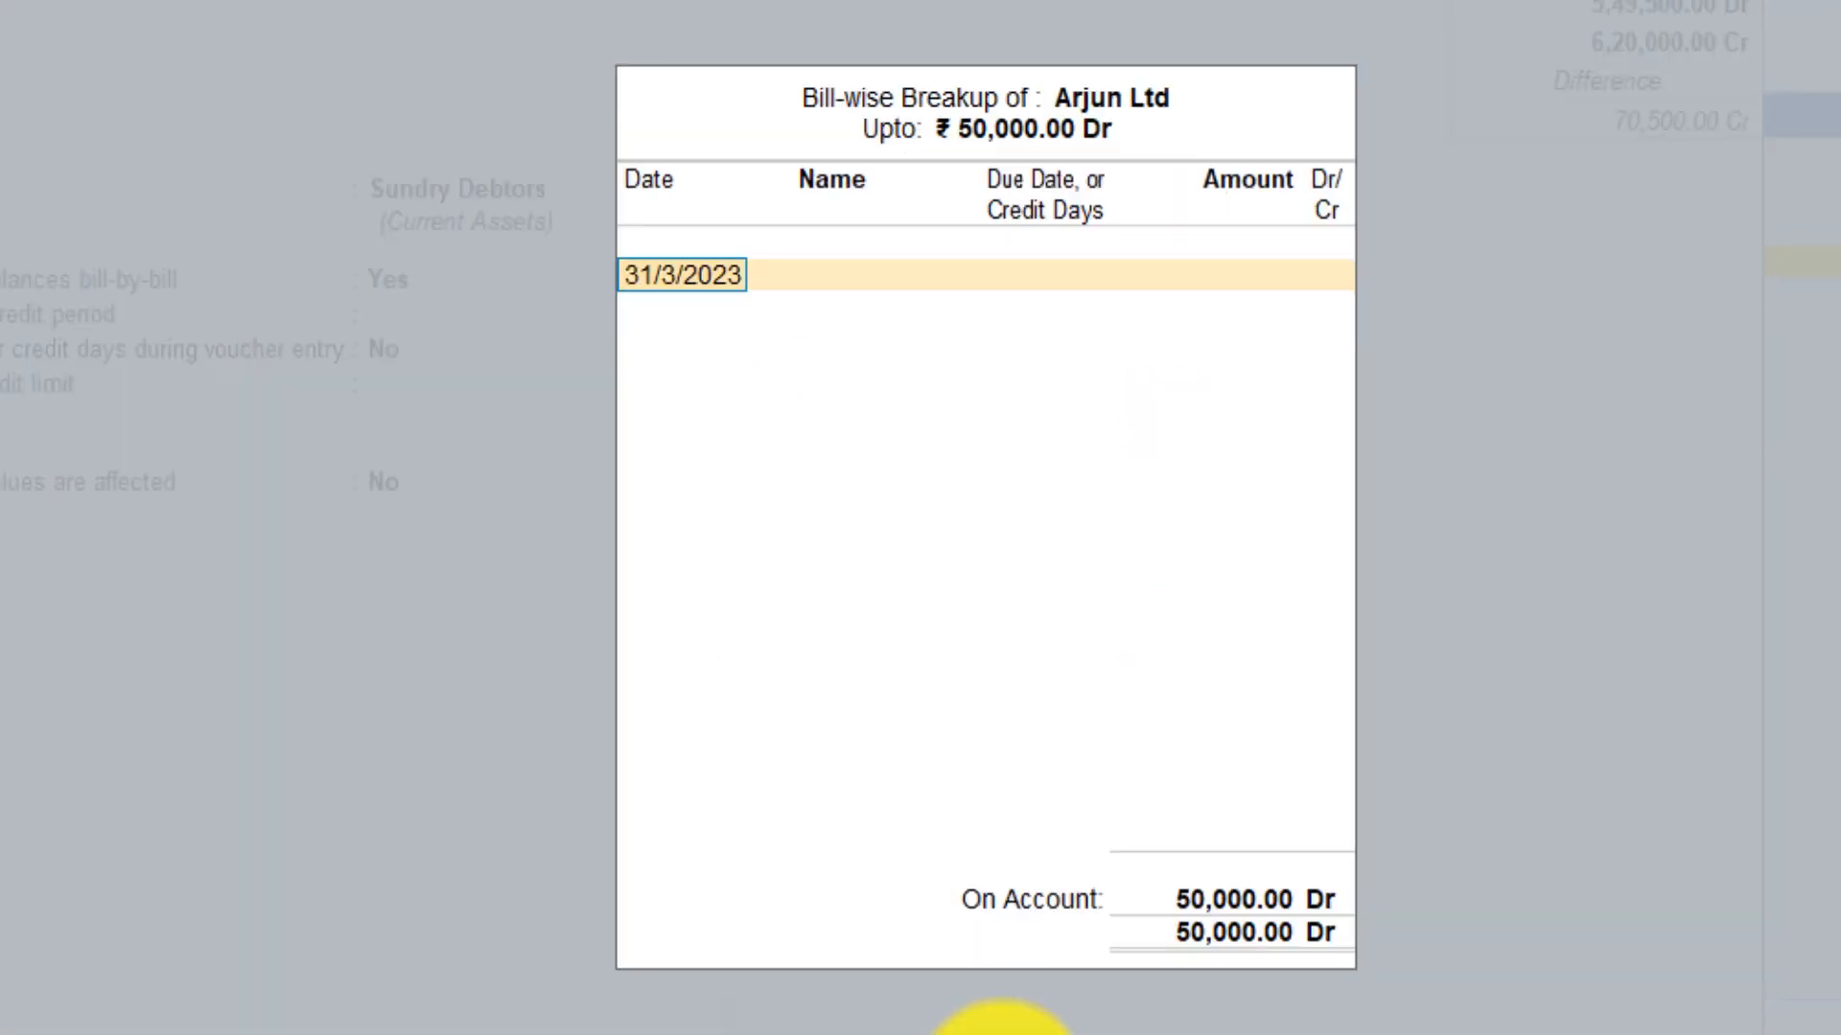
Enter the first bill in the breakup, dated 31/3/2023 and named Arj/001/129, for 30,000 Dr.
{"action": "key", "text": "Return"}
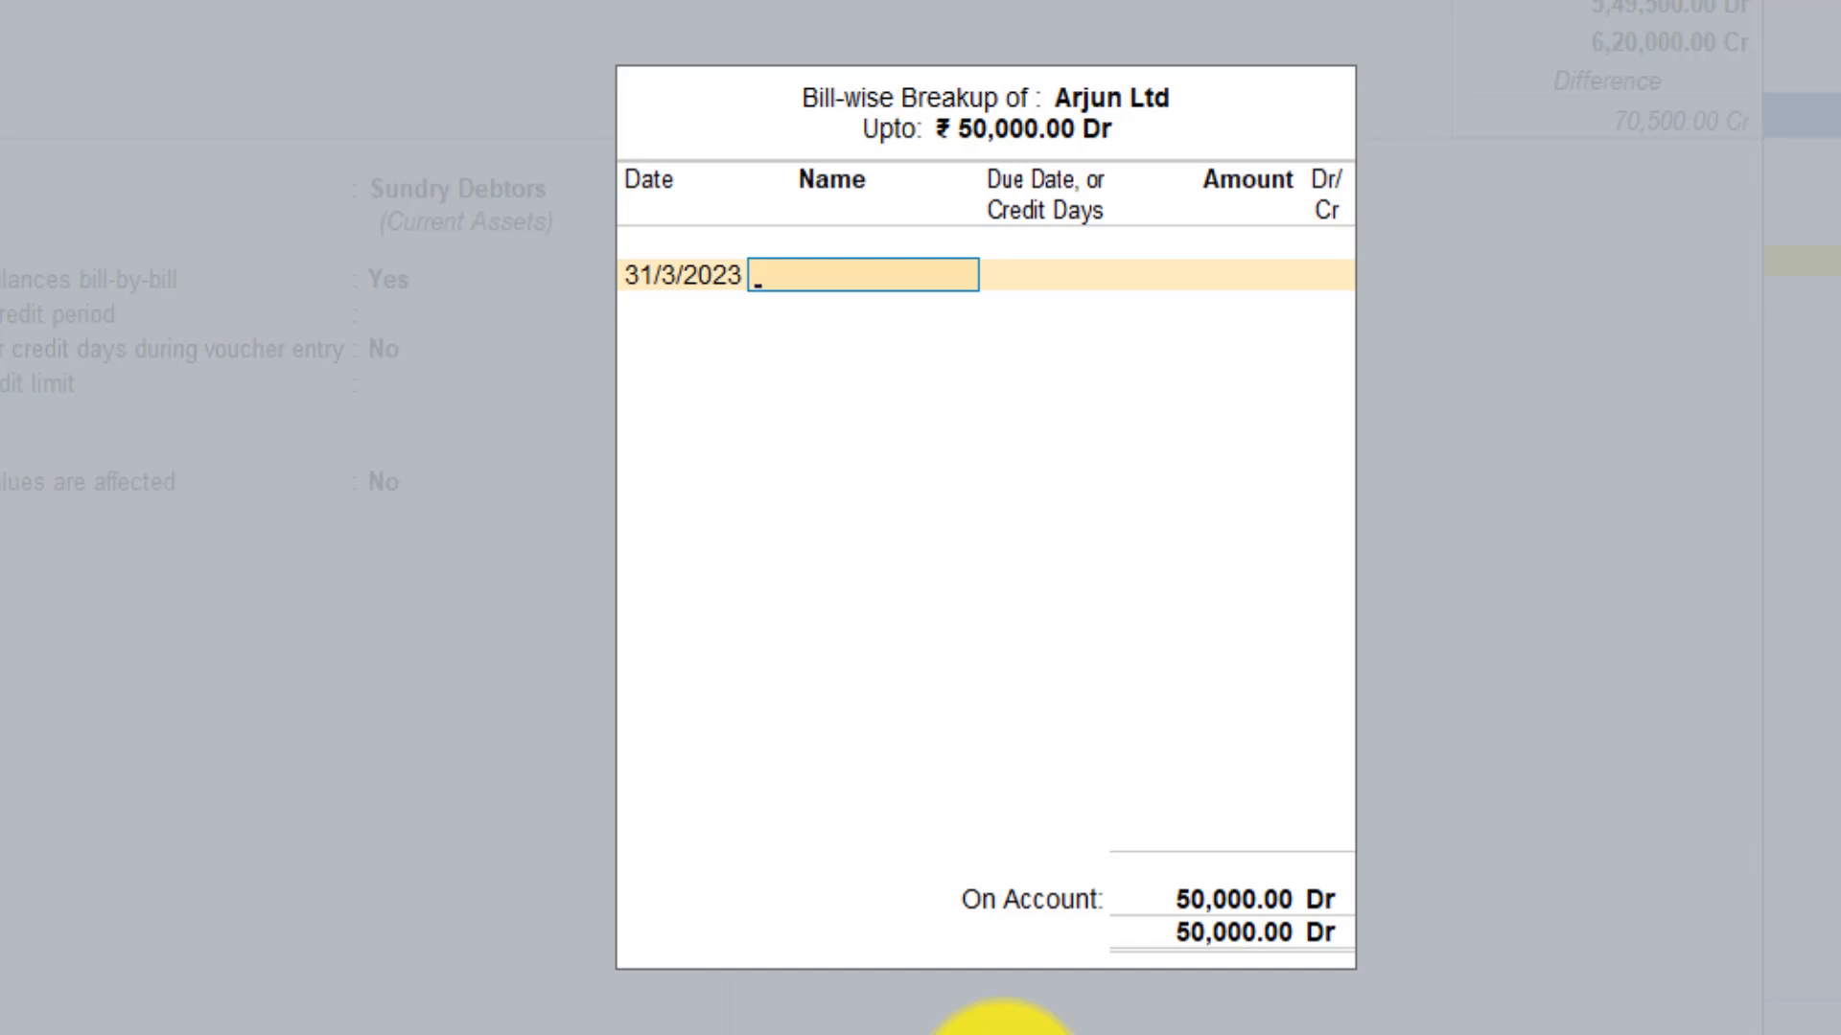
{"action": "type", "text": "Arj/001/129"}
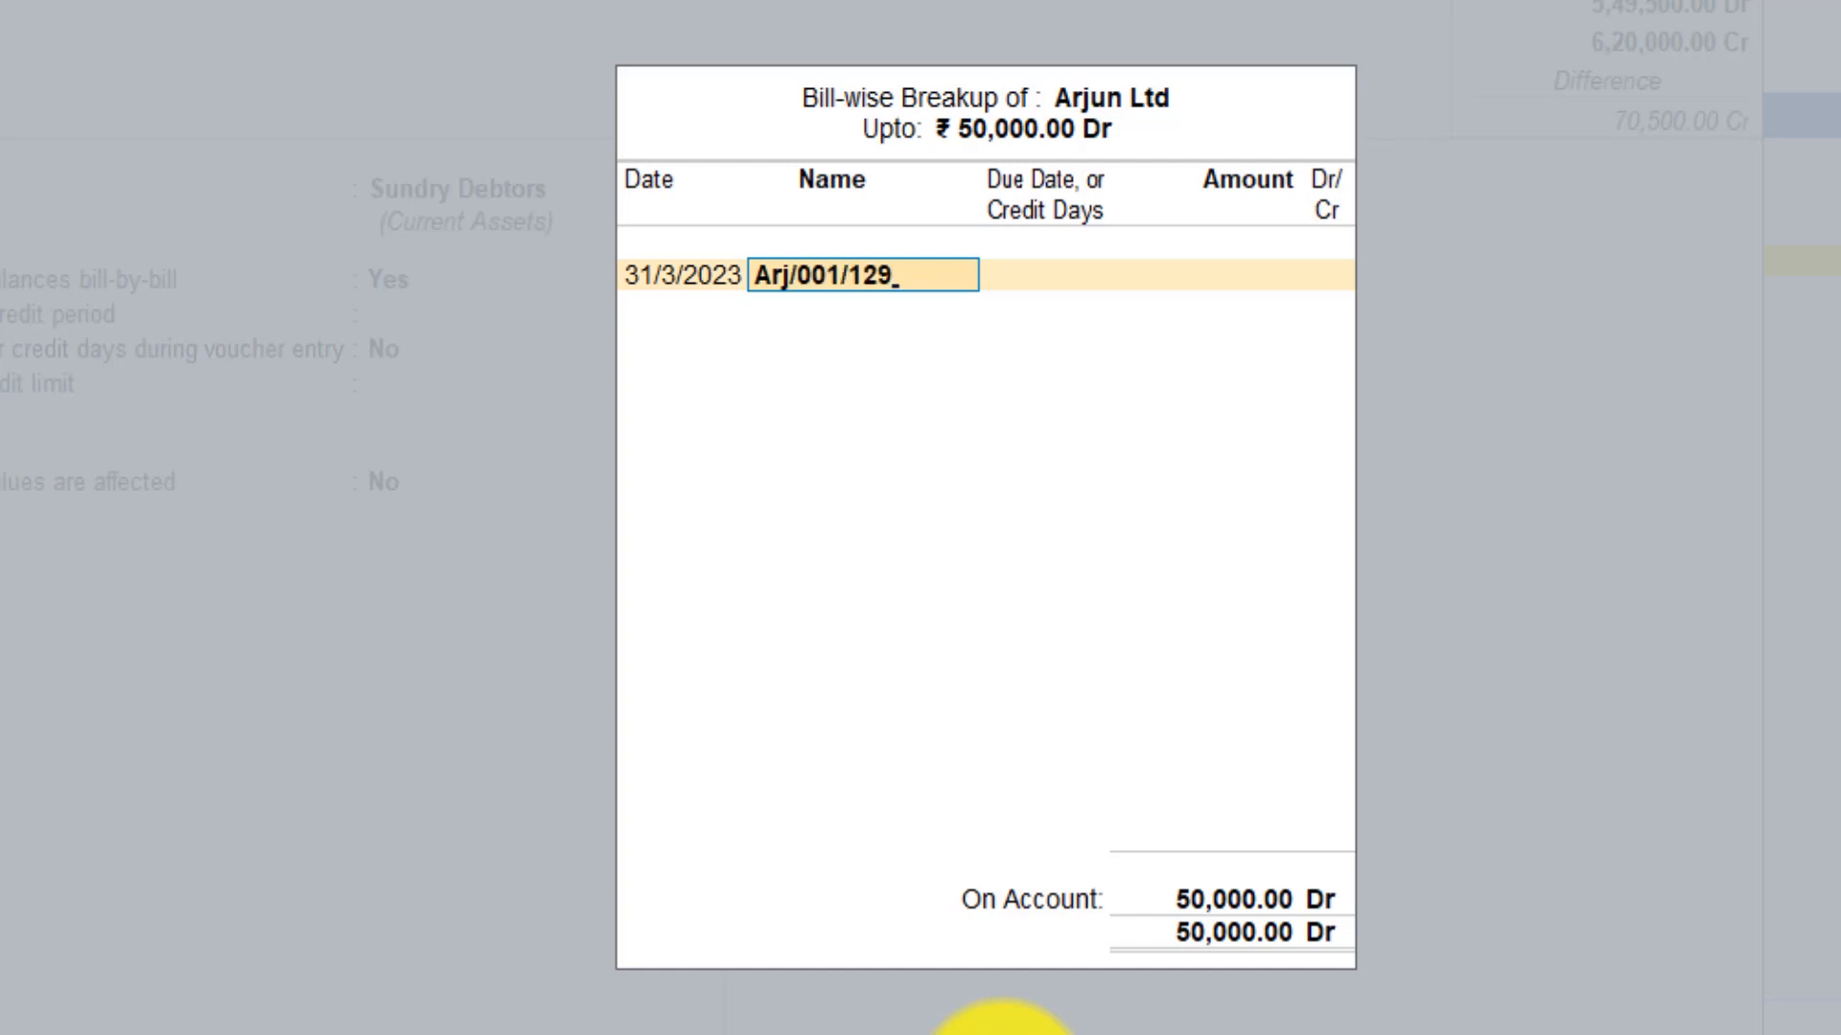
{"action": "key", "text": "Return"}
{"action": "key", "text": "Return"}
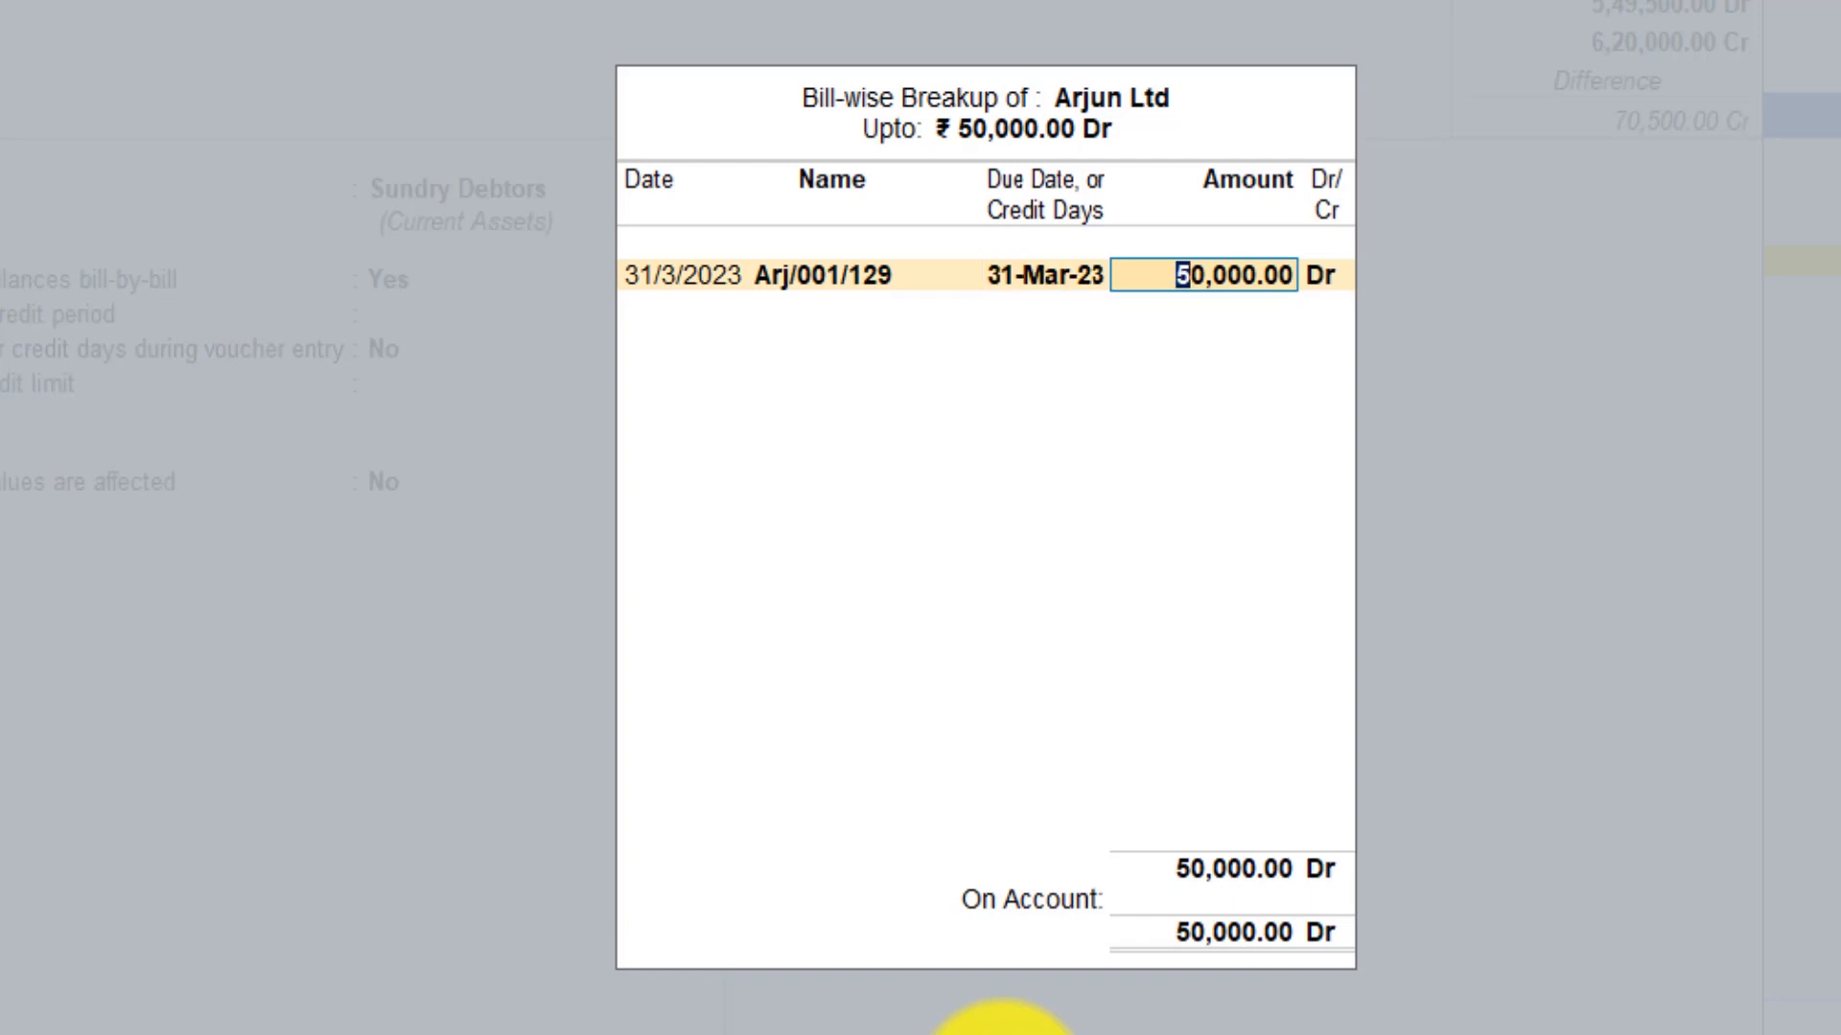
{"action": "type", "text": "30,0"}
{"action": "type", "text": "00"}
{"action": "key", "text": "Return"}
{"action": "key", "text": "Return"}
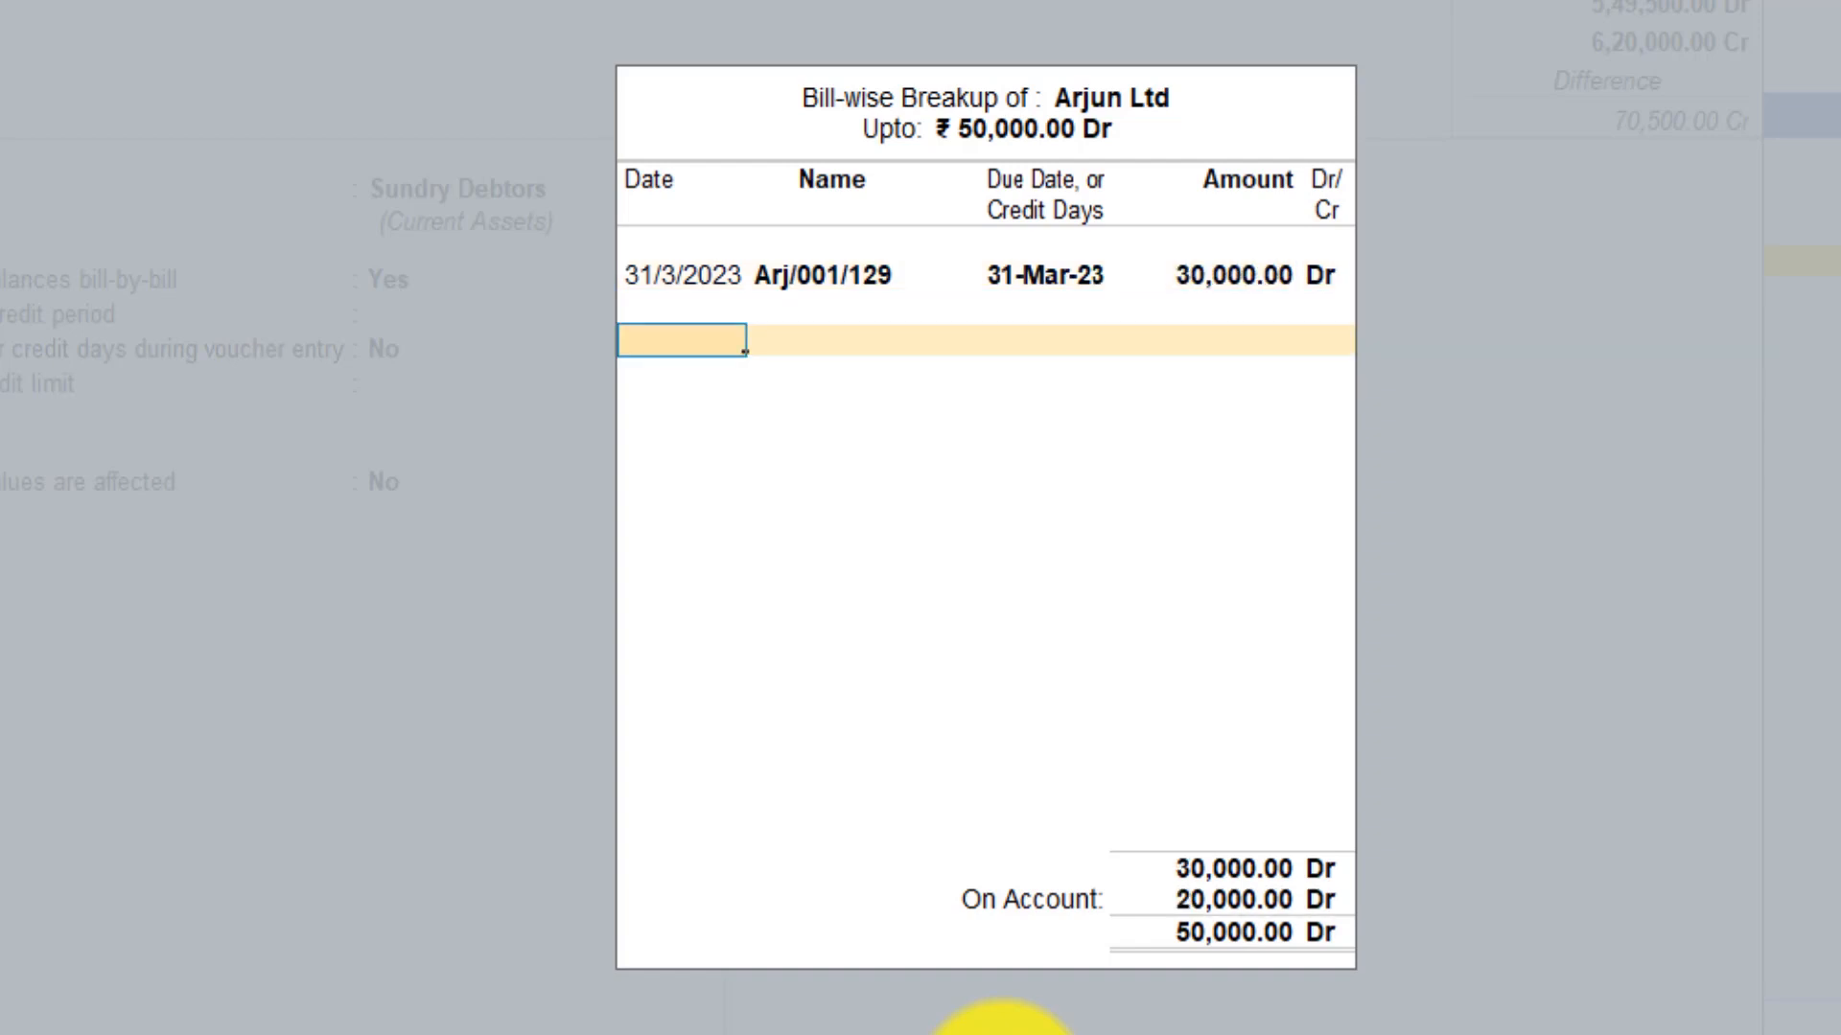
Add a second entry dated 31/3/2023 named On Account for the remaining 20,000 Dr and save the Arjun Ltd ledger.
{"action": "type", "text": "31/03/2023"}
{"action": "key", "text": "Return"}
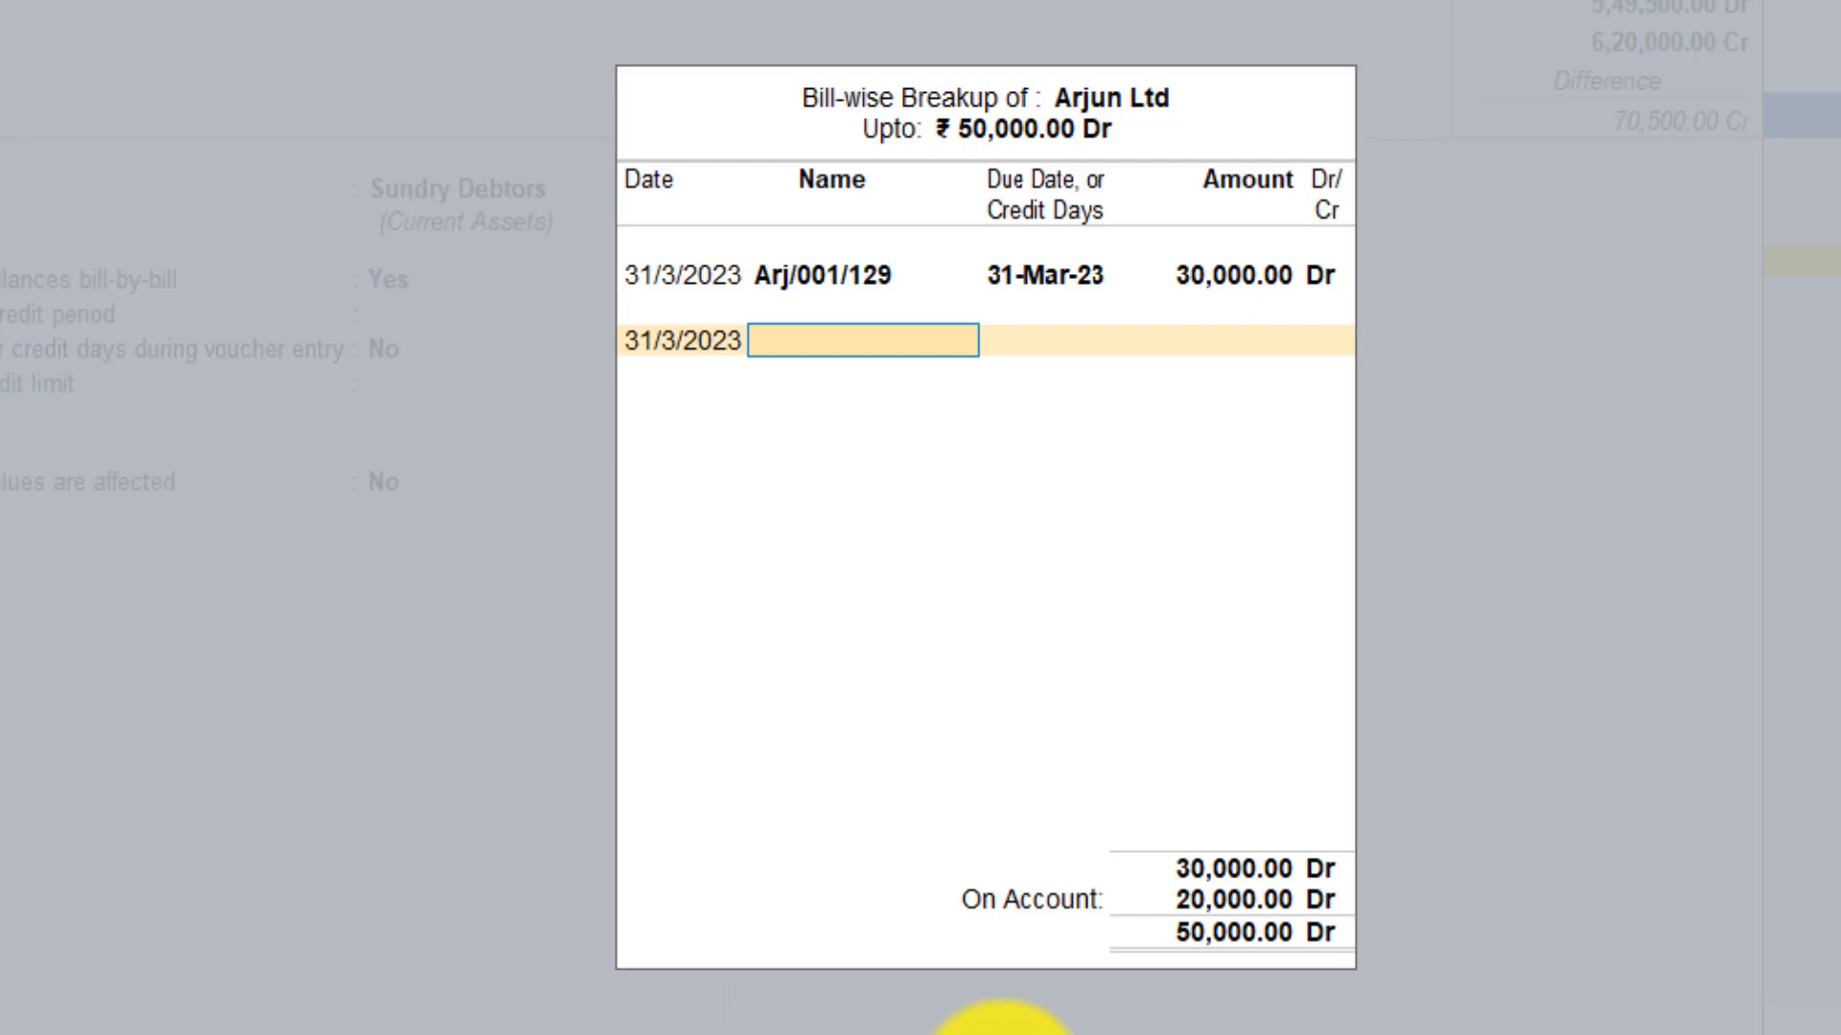
{"action": "type", "text": "On Account"}
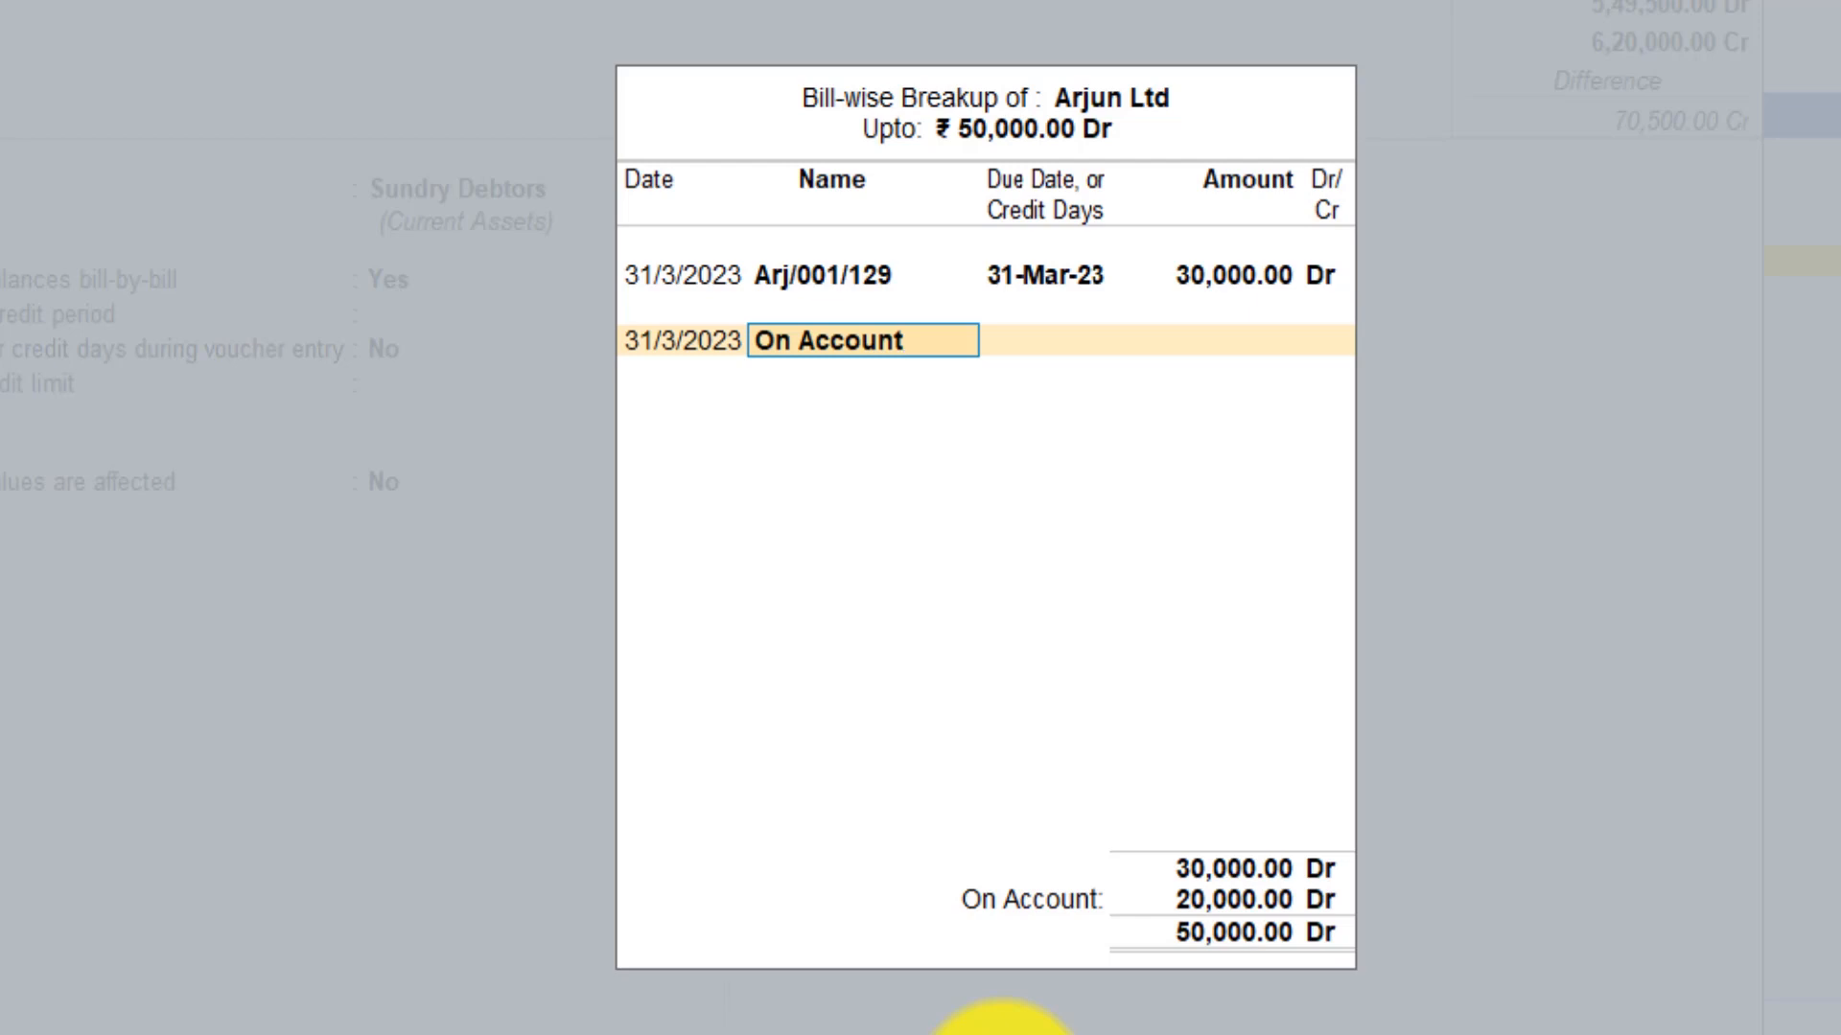
{"action": "key", "text": "Return"}
{"action": "key", "text": "Return"}
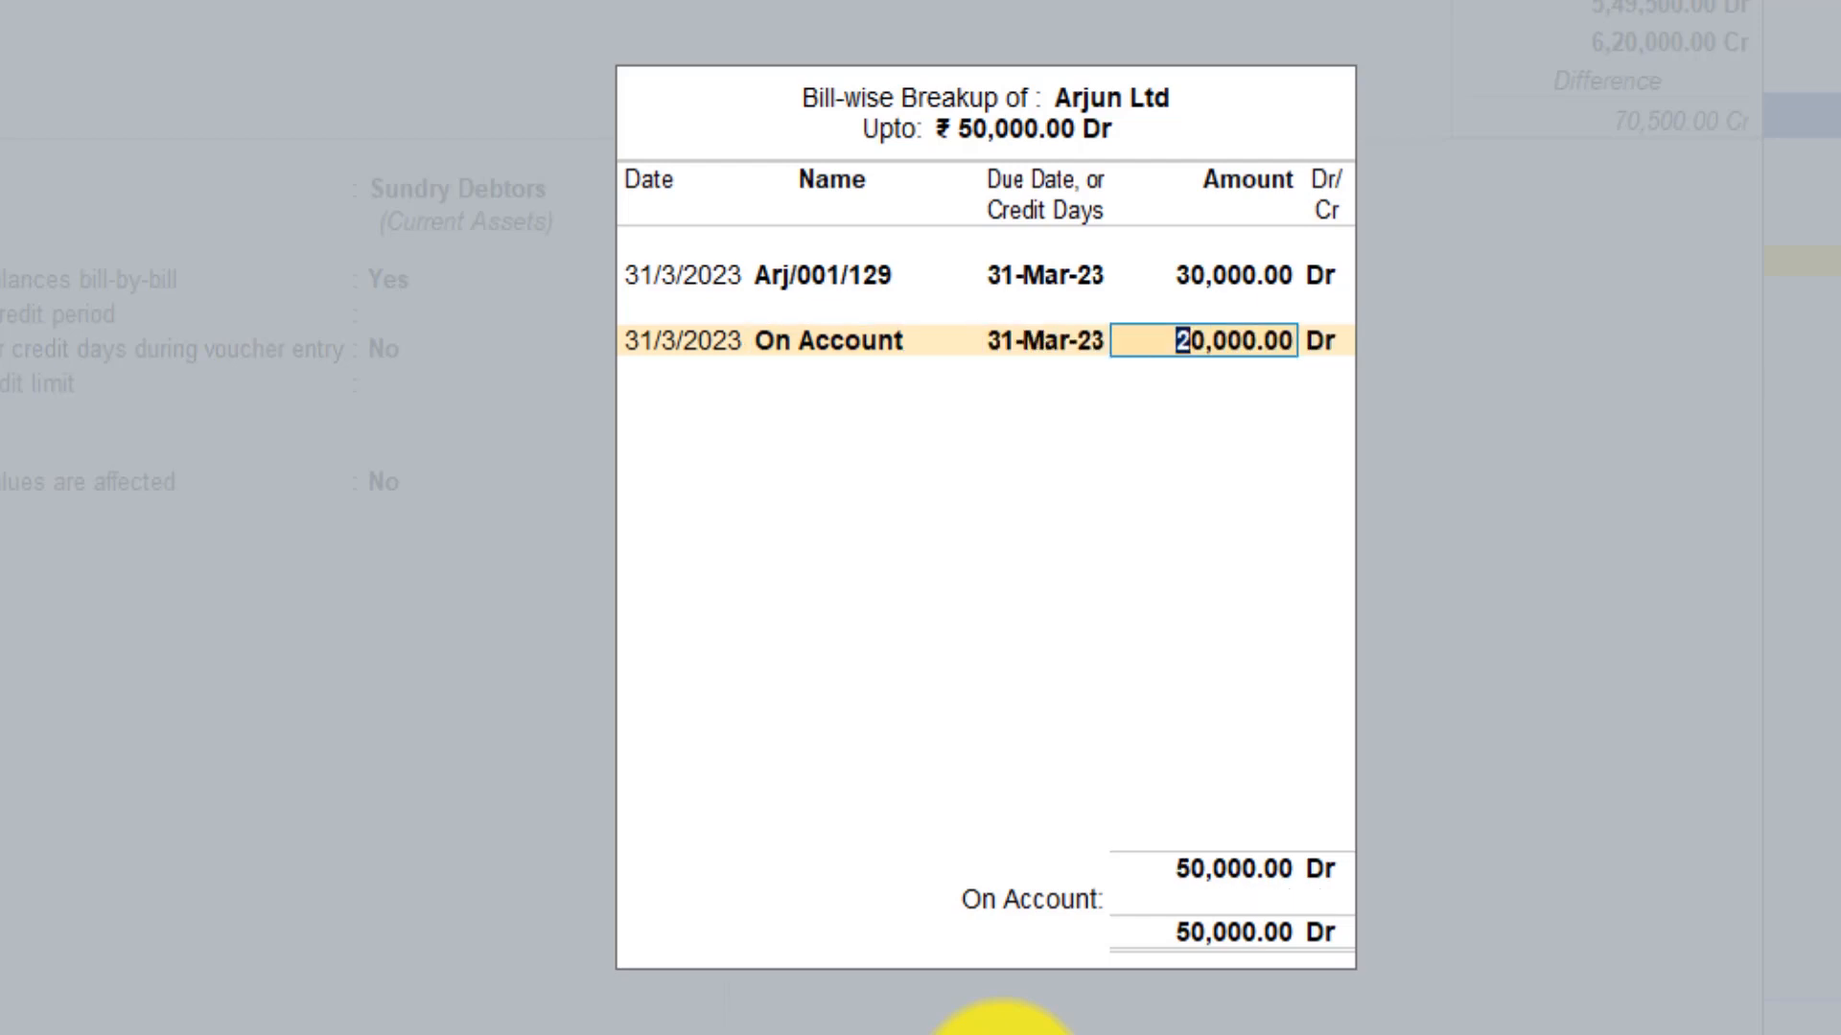
{"action": "key", "text": "Return"}
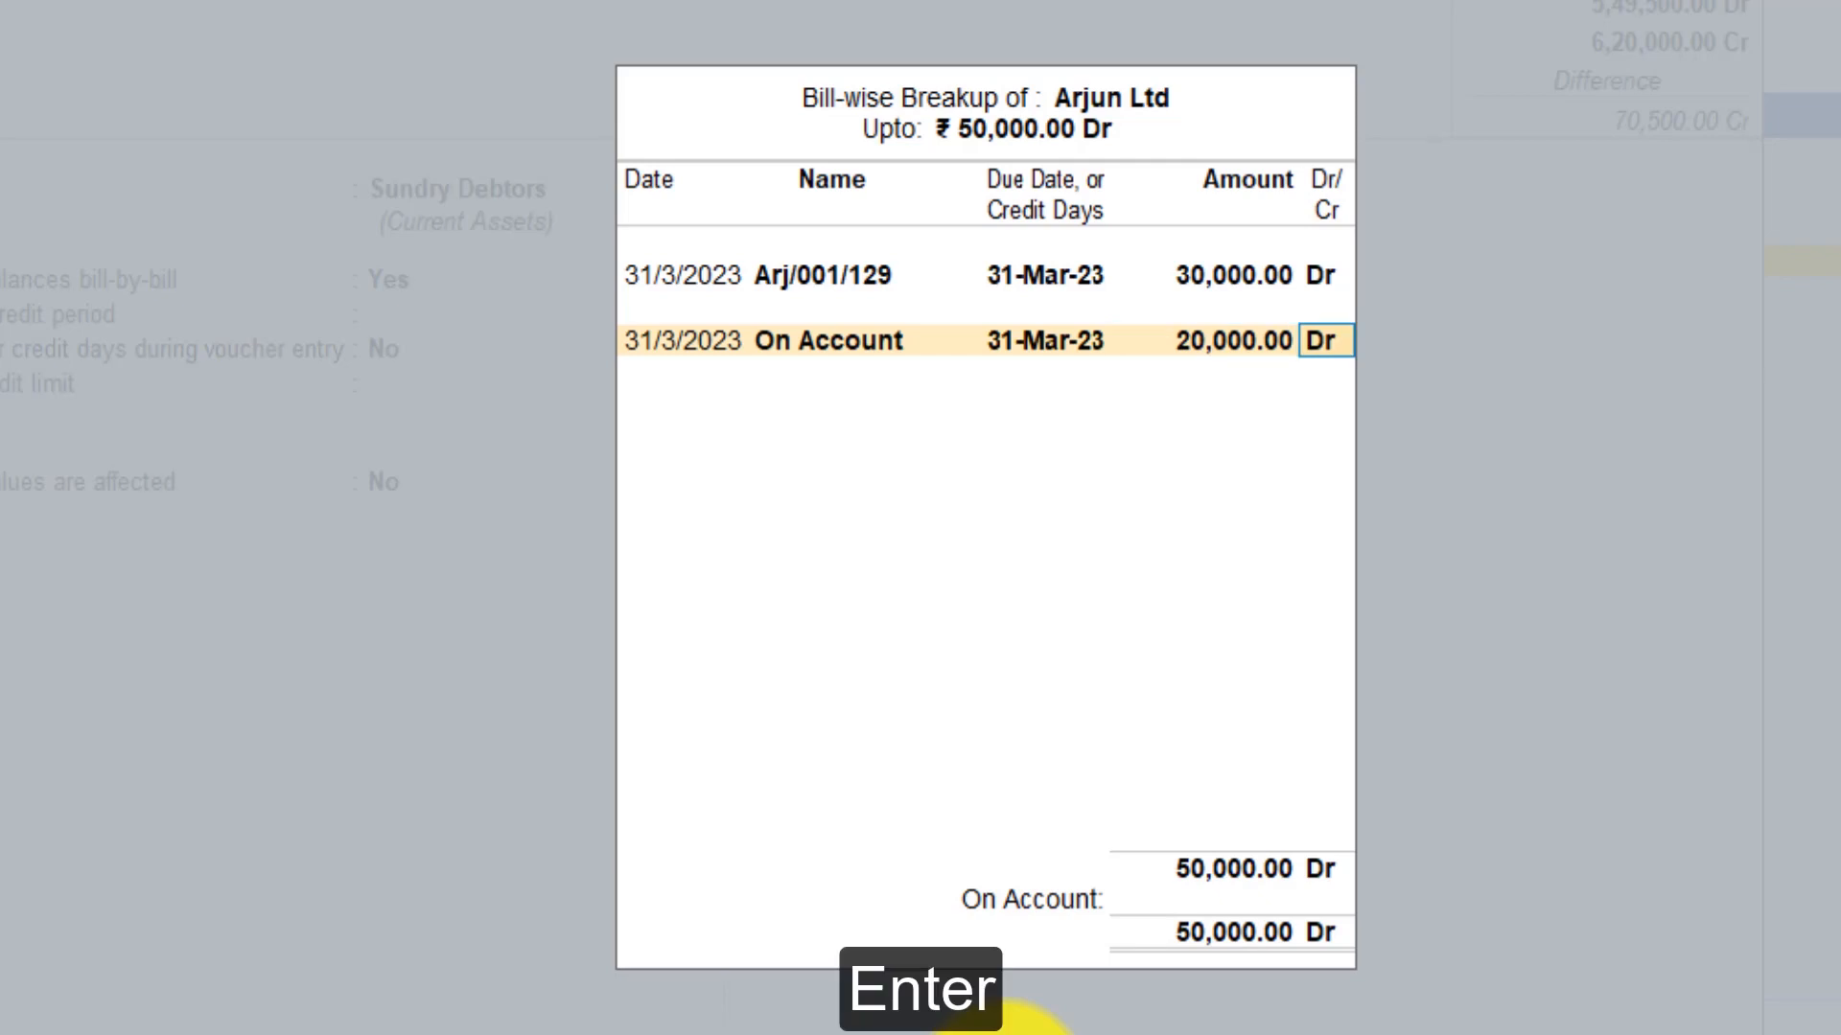
{"action": "key", "text": "Return"}
{"action": "key", "text": "Return"}
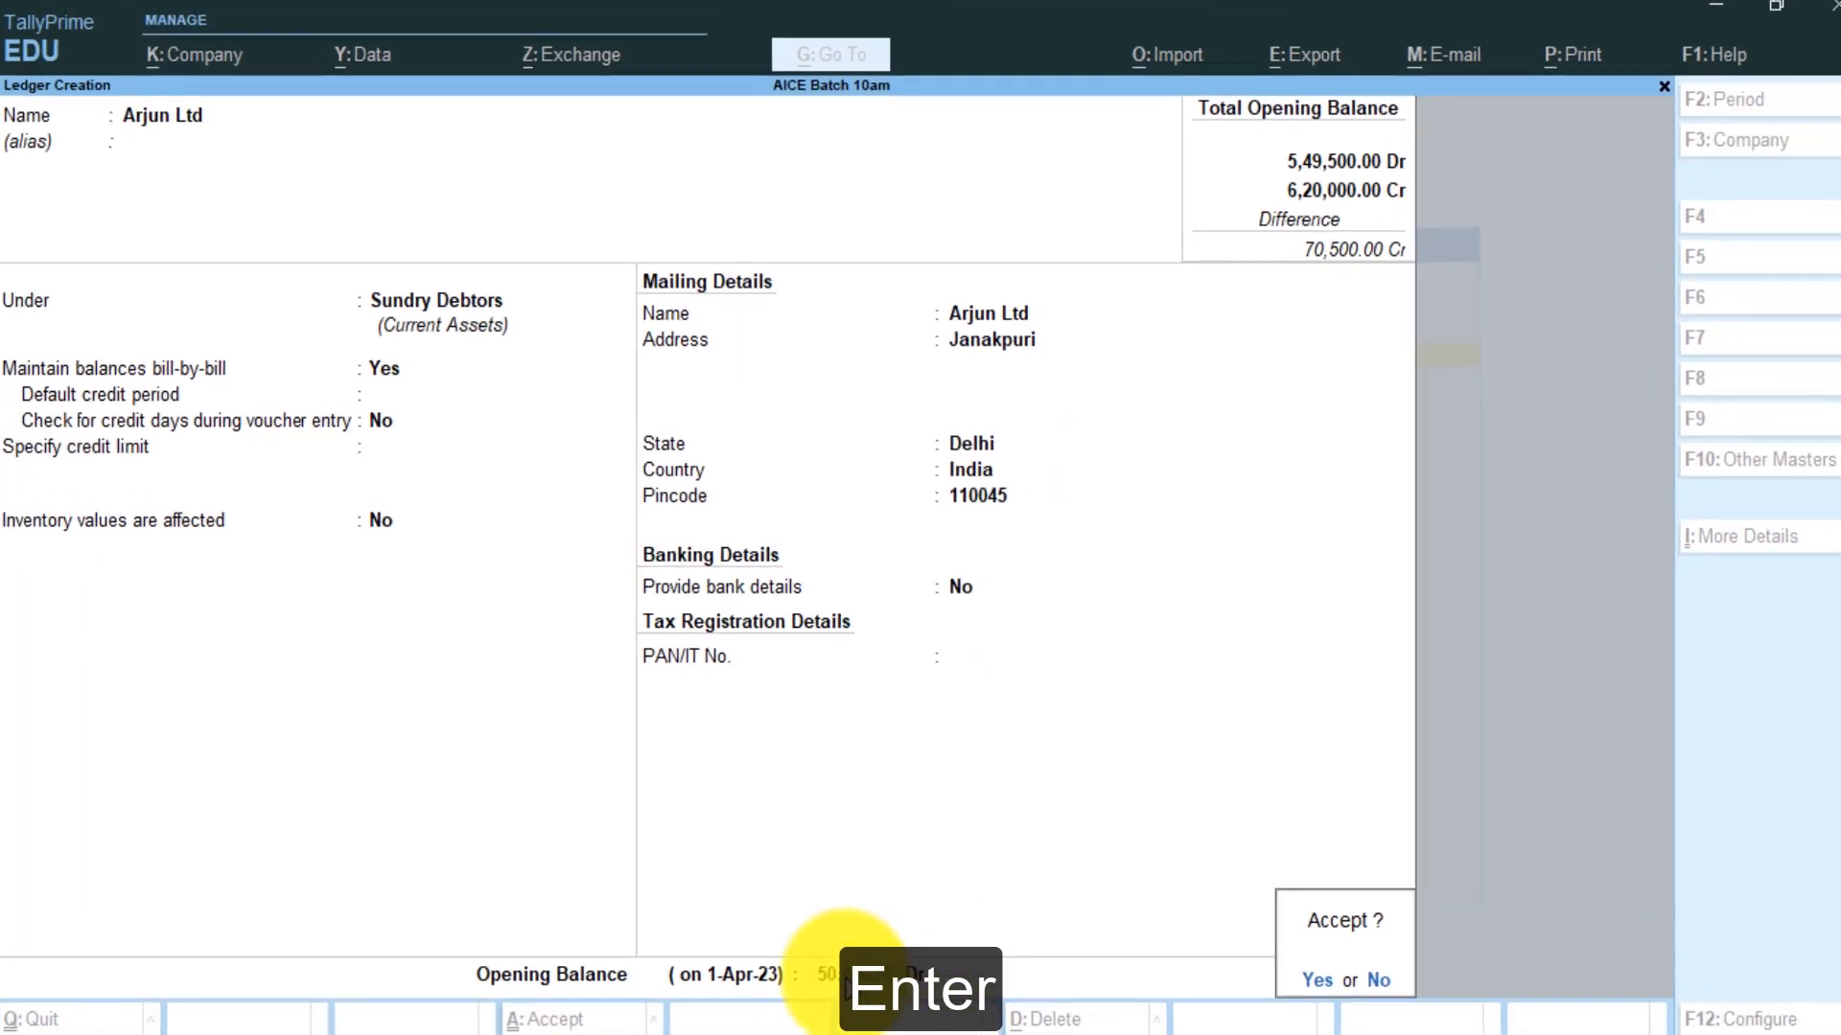
{"action": "key", "text": "Return"}
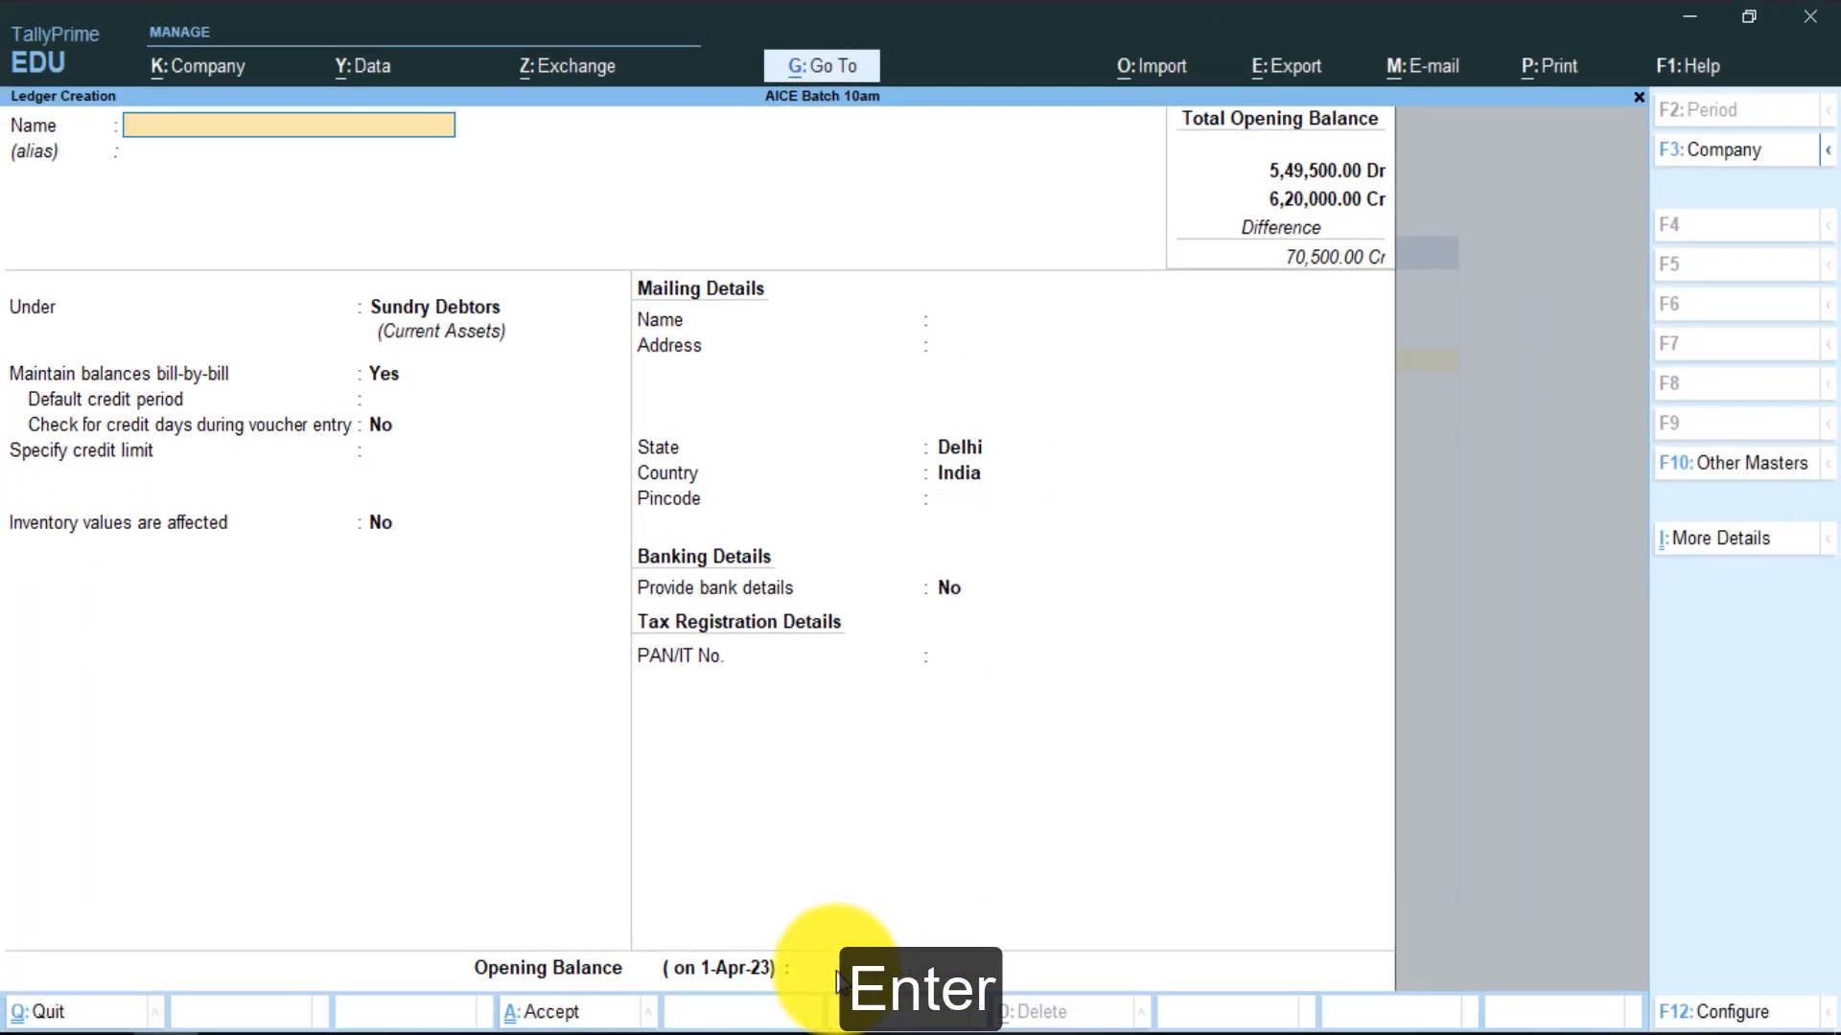